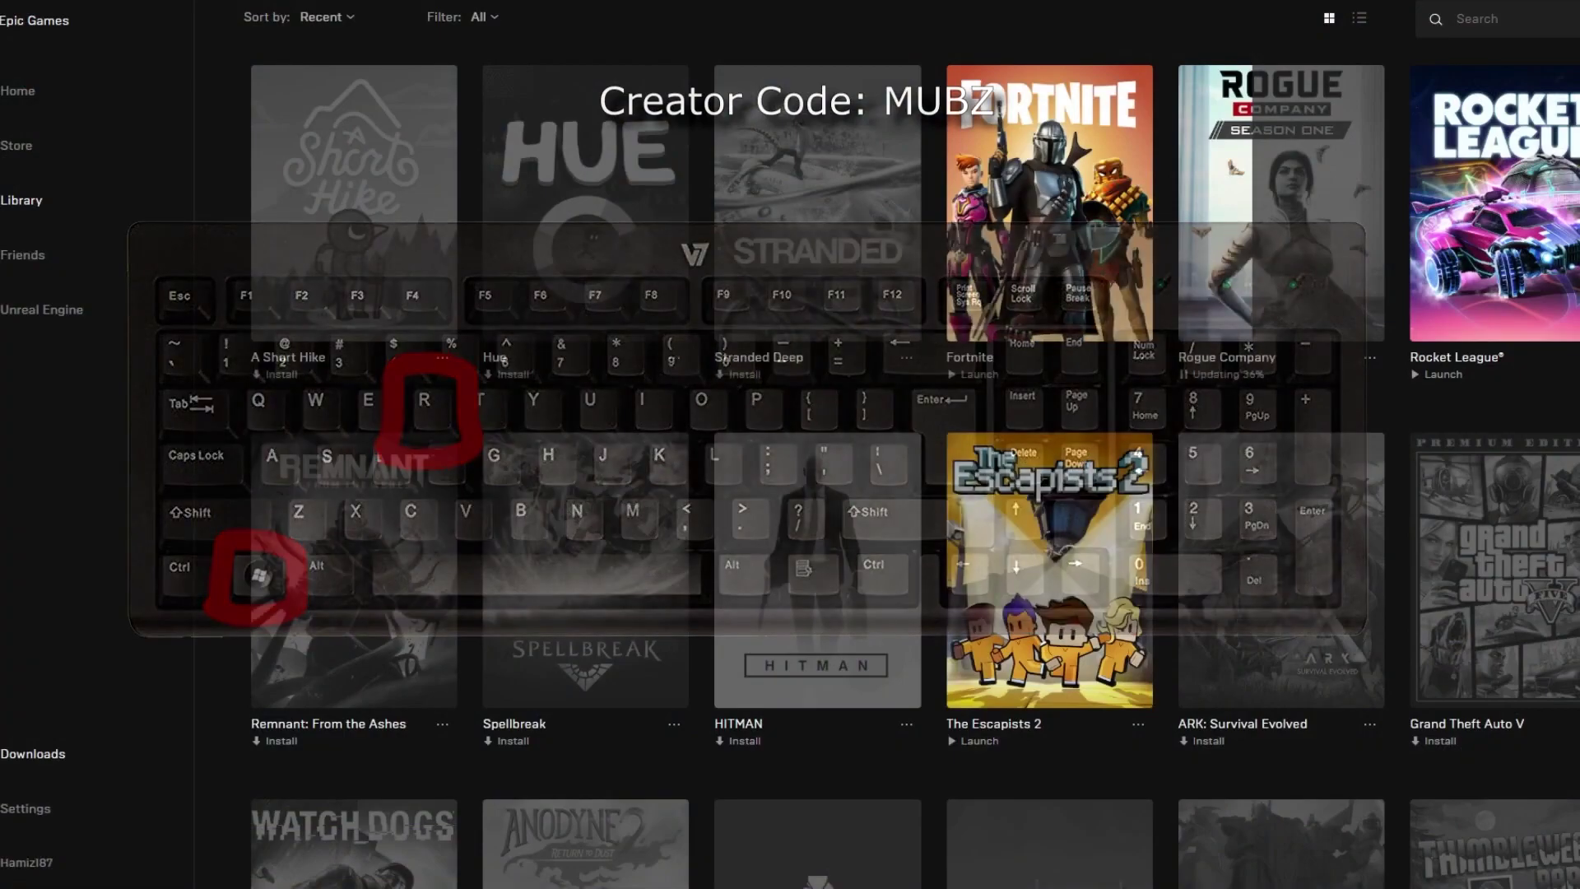
Open Engine from AppData\Local\EpicGamesLauncher\Saved\Config\Windows in Notepad, starting from %appdata%
key(super+r)
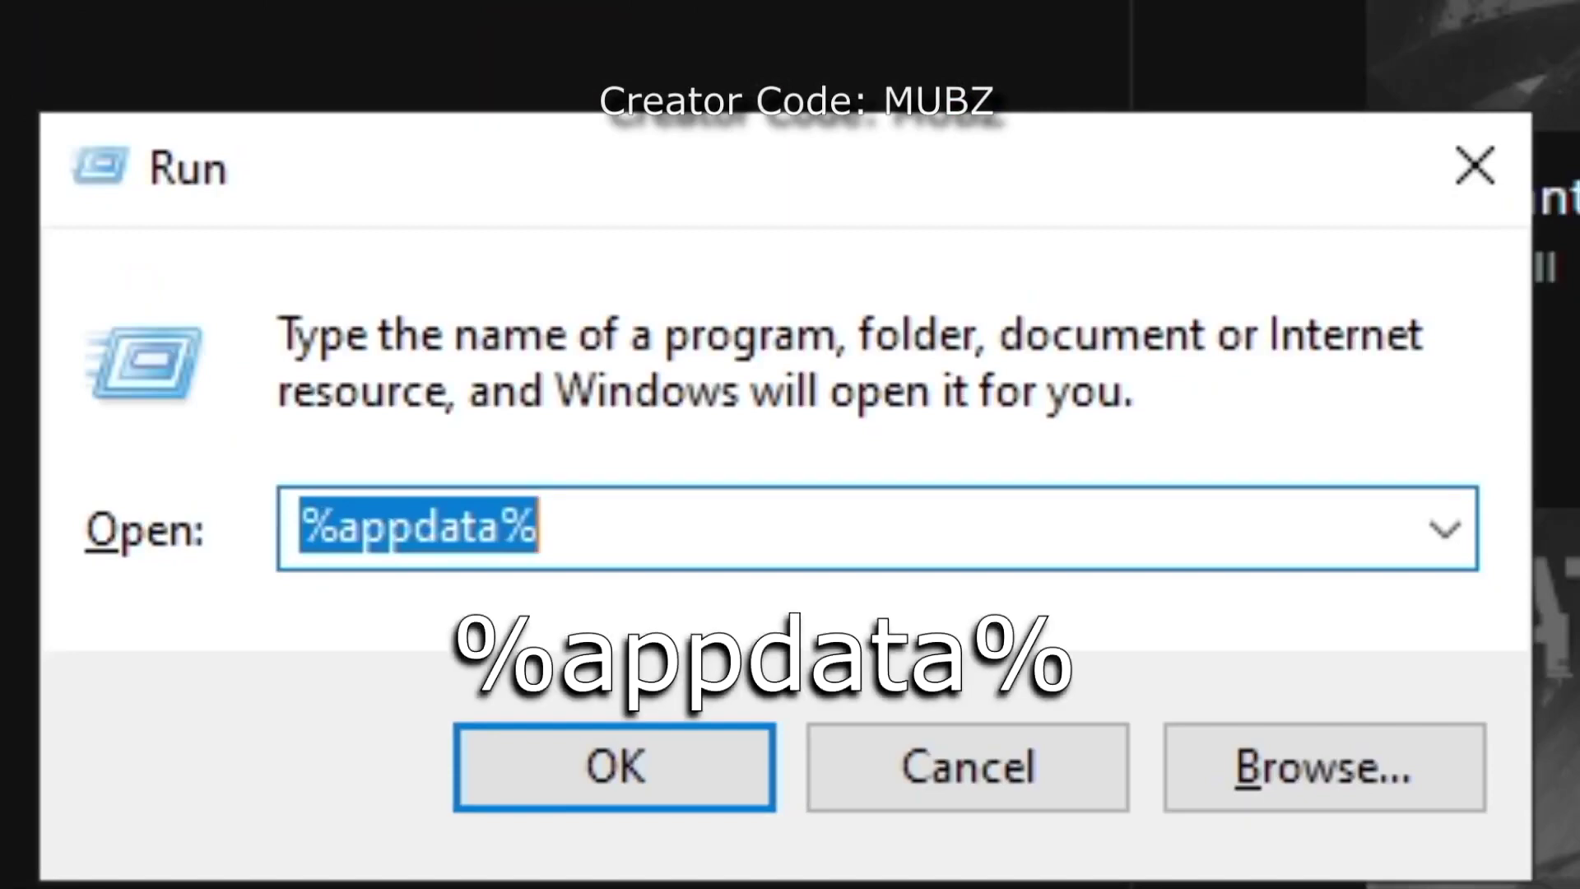
key(Return)
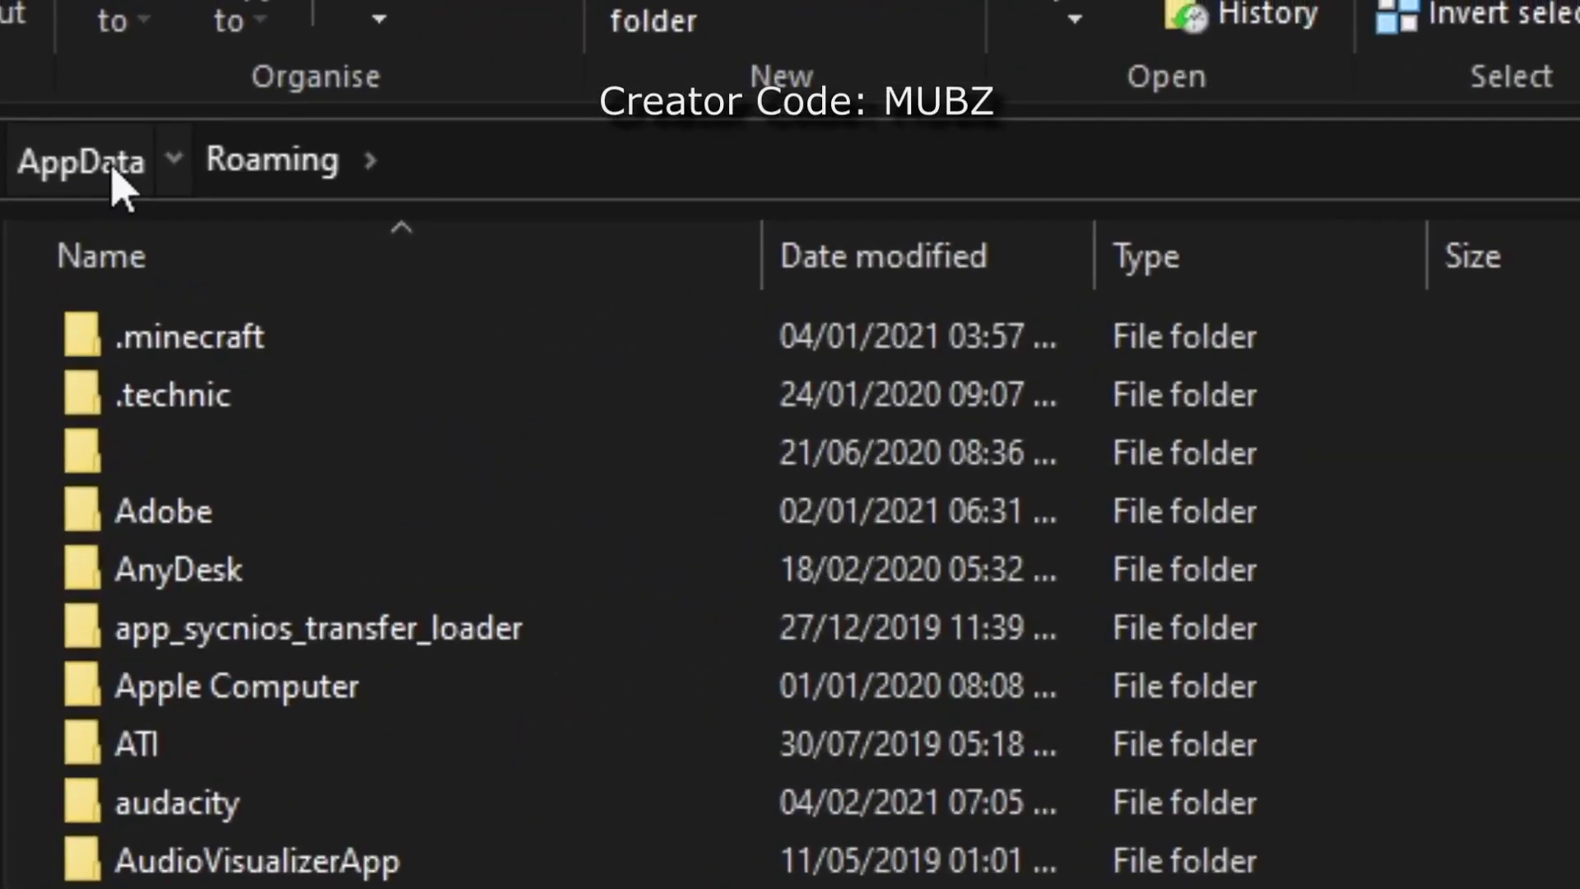
click(62, 48)
double_click(69, 96)
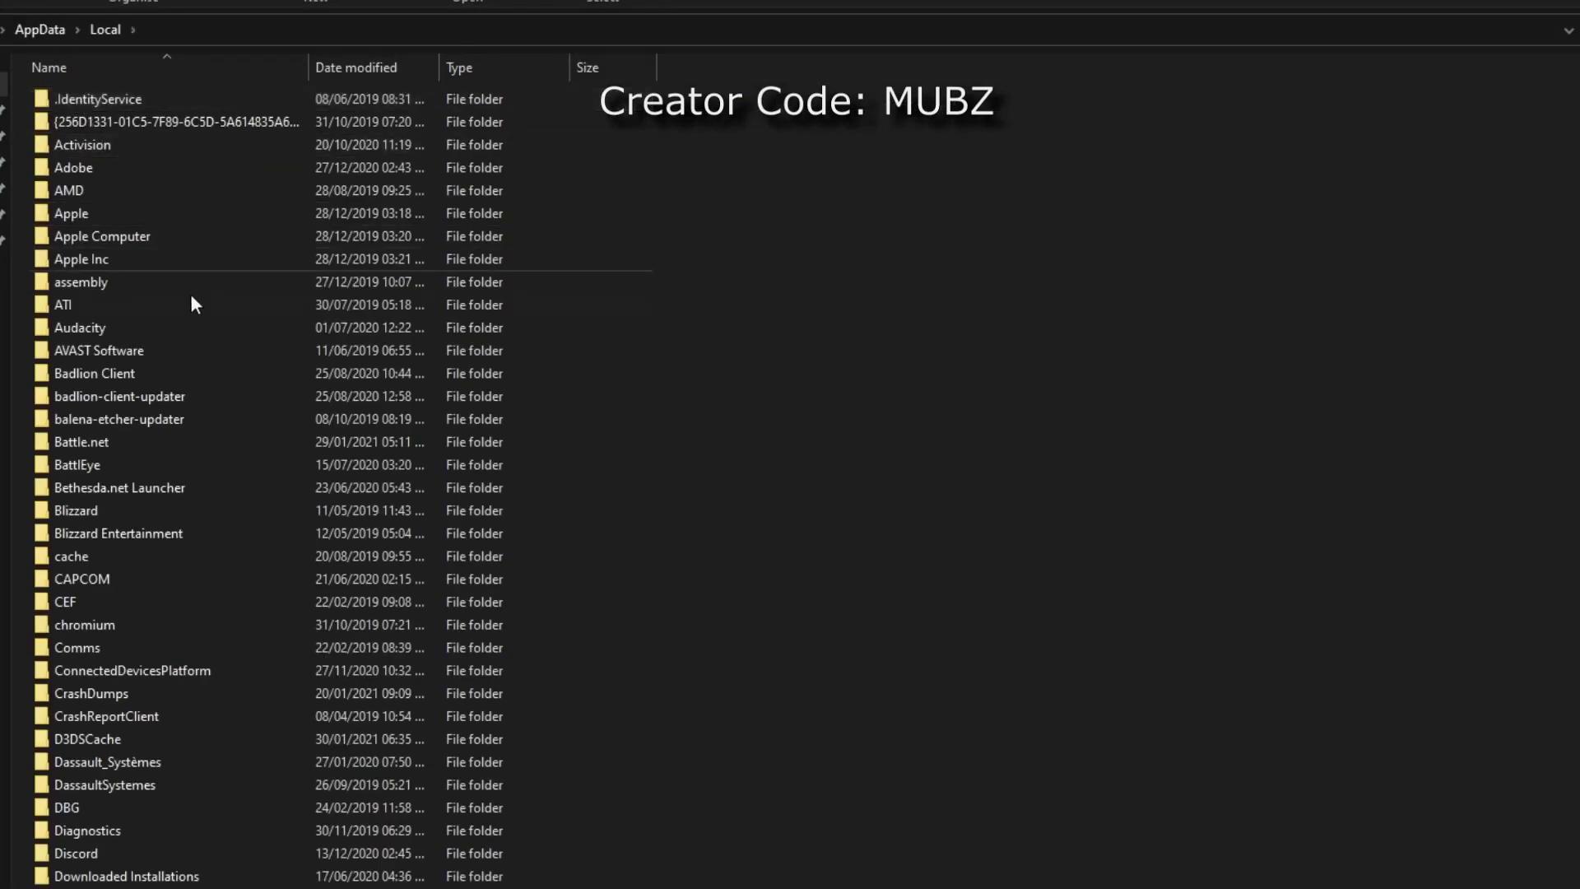
scroll(197, 312, down, 3)
scroll(179, 382, down, 1)
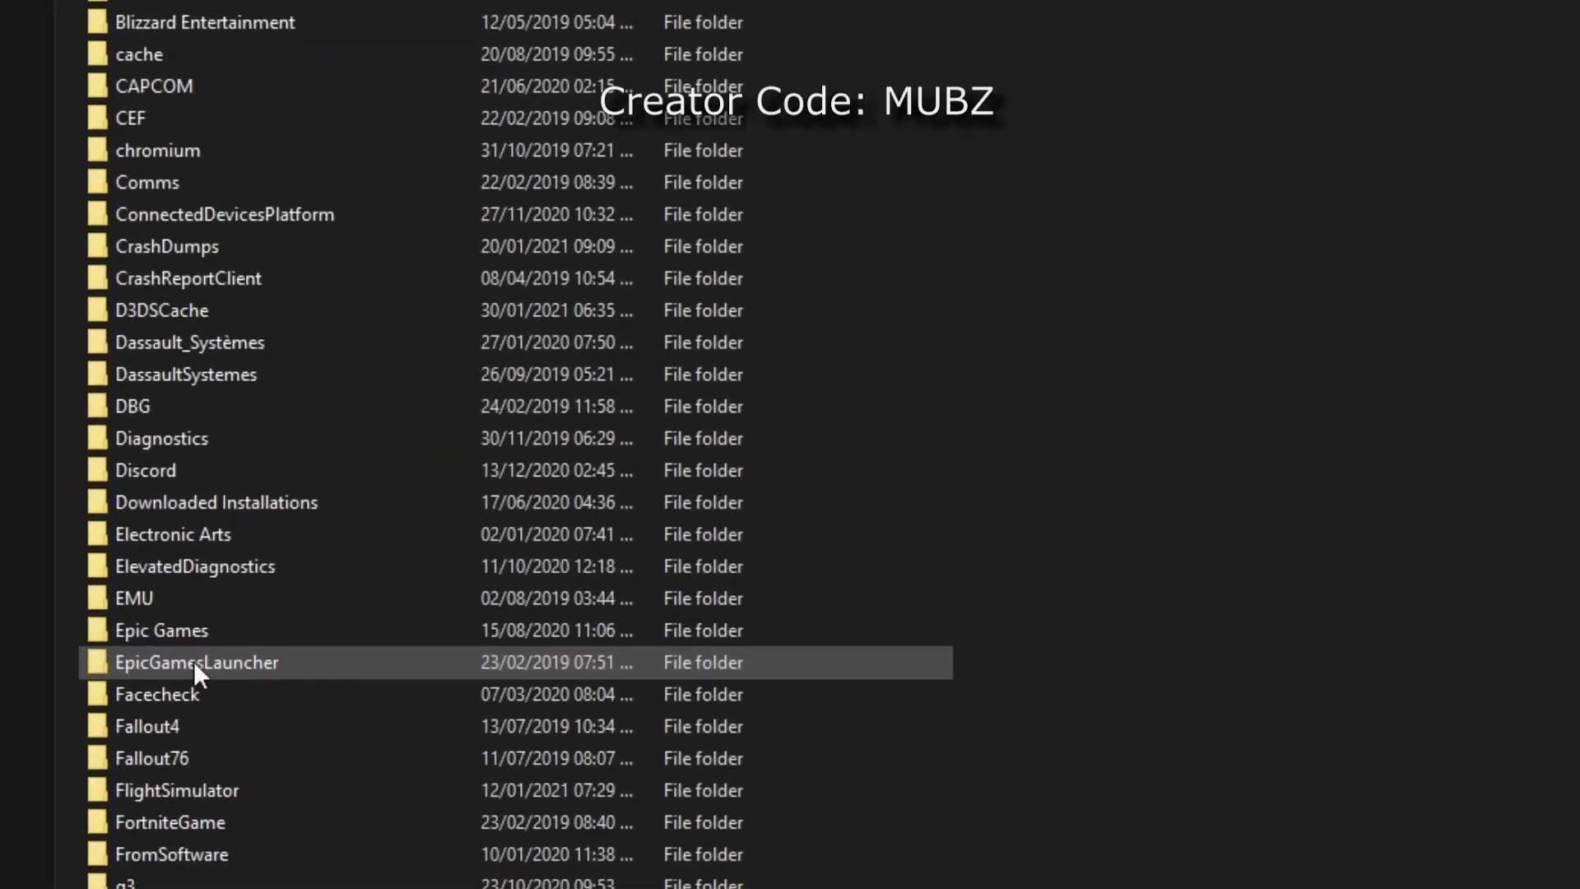
double_click(195, 662)
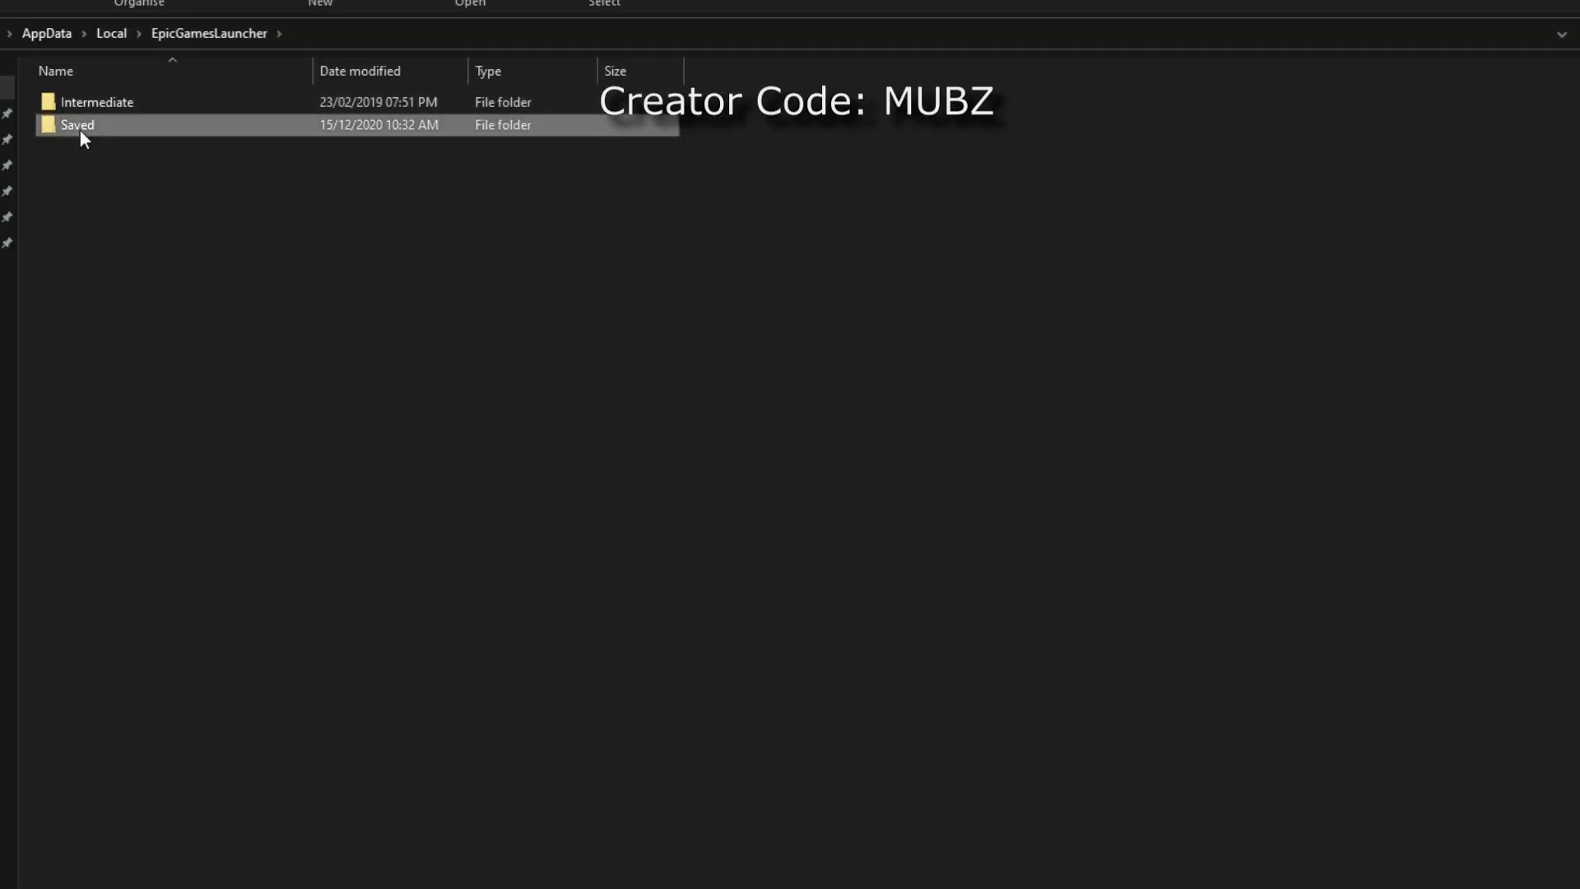
double_click(81, 130)
double_click(87, 102)
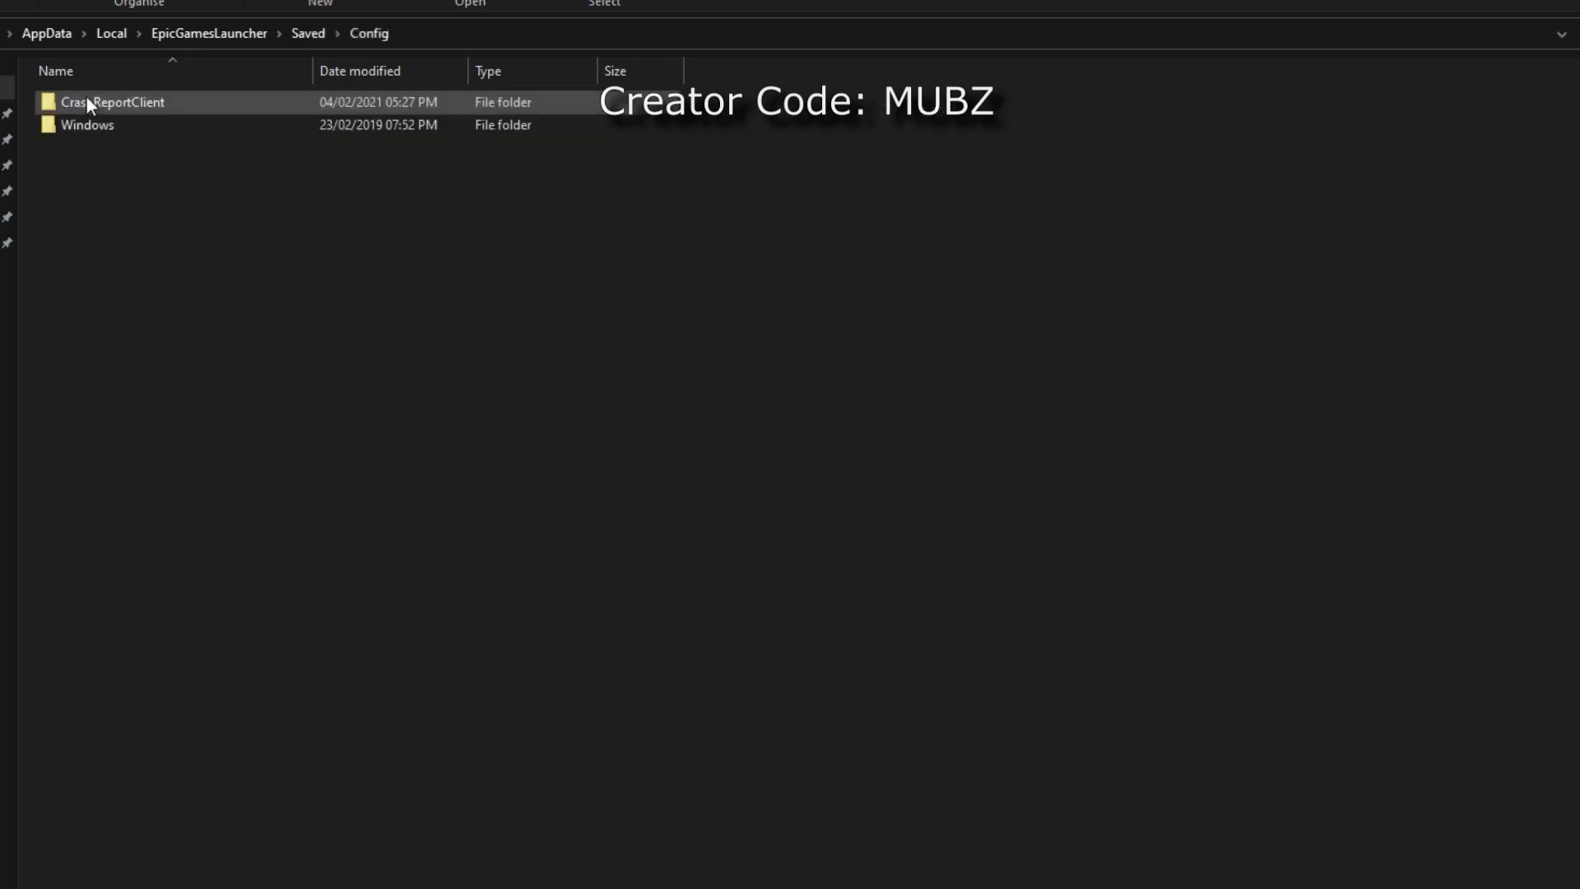
double_click(93, 127)
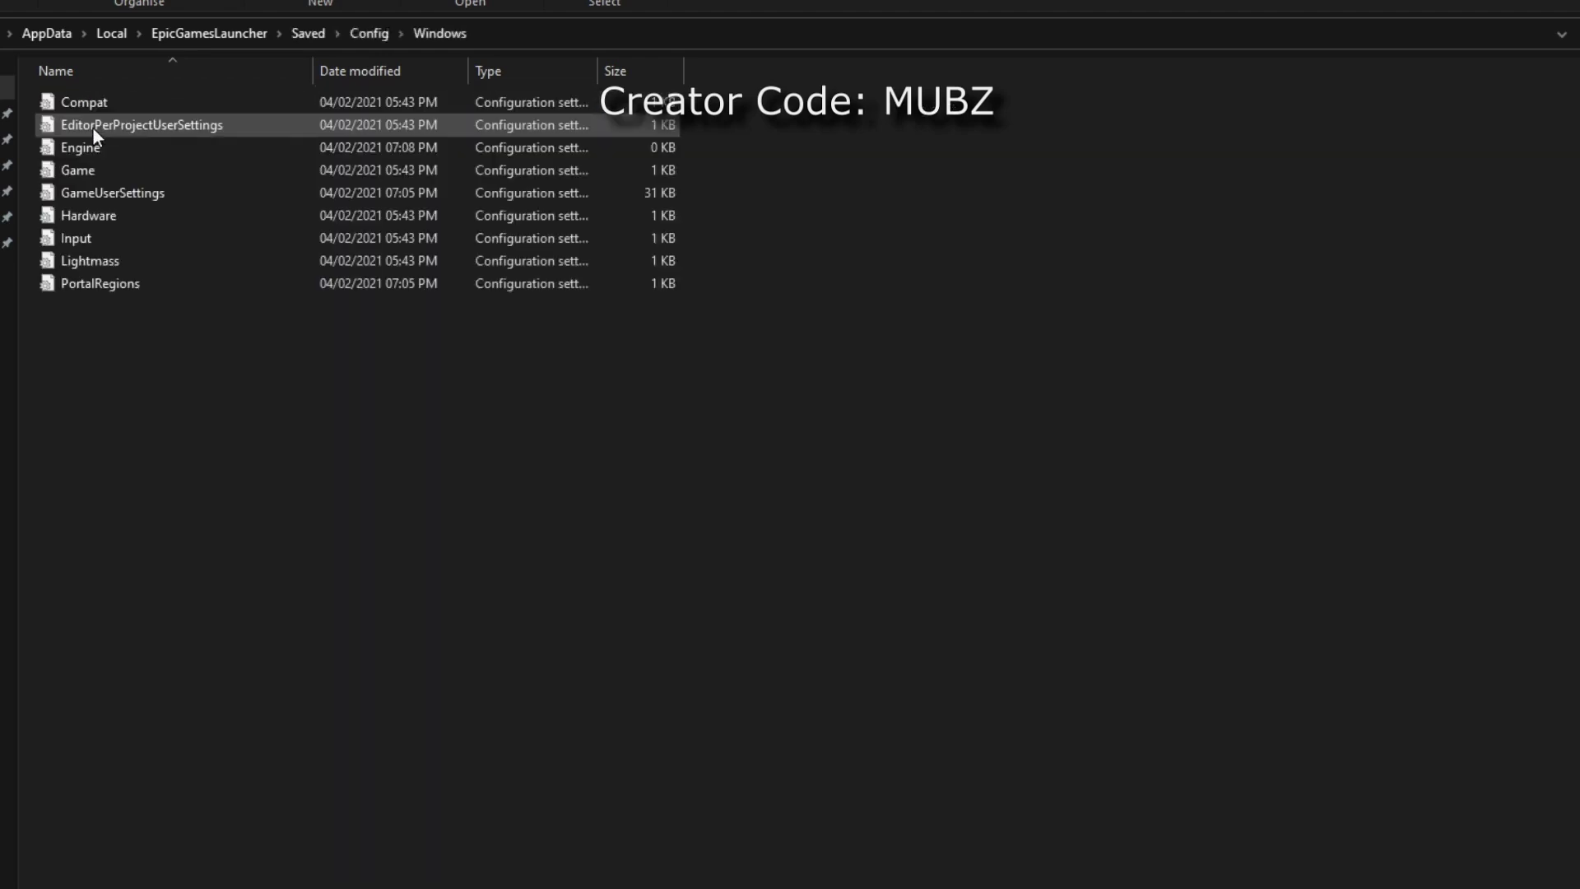
double_click(122, 148)
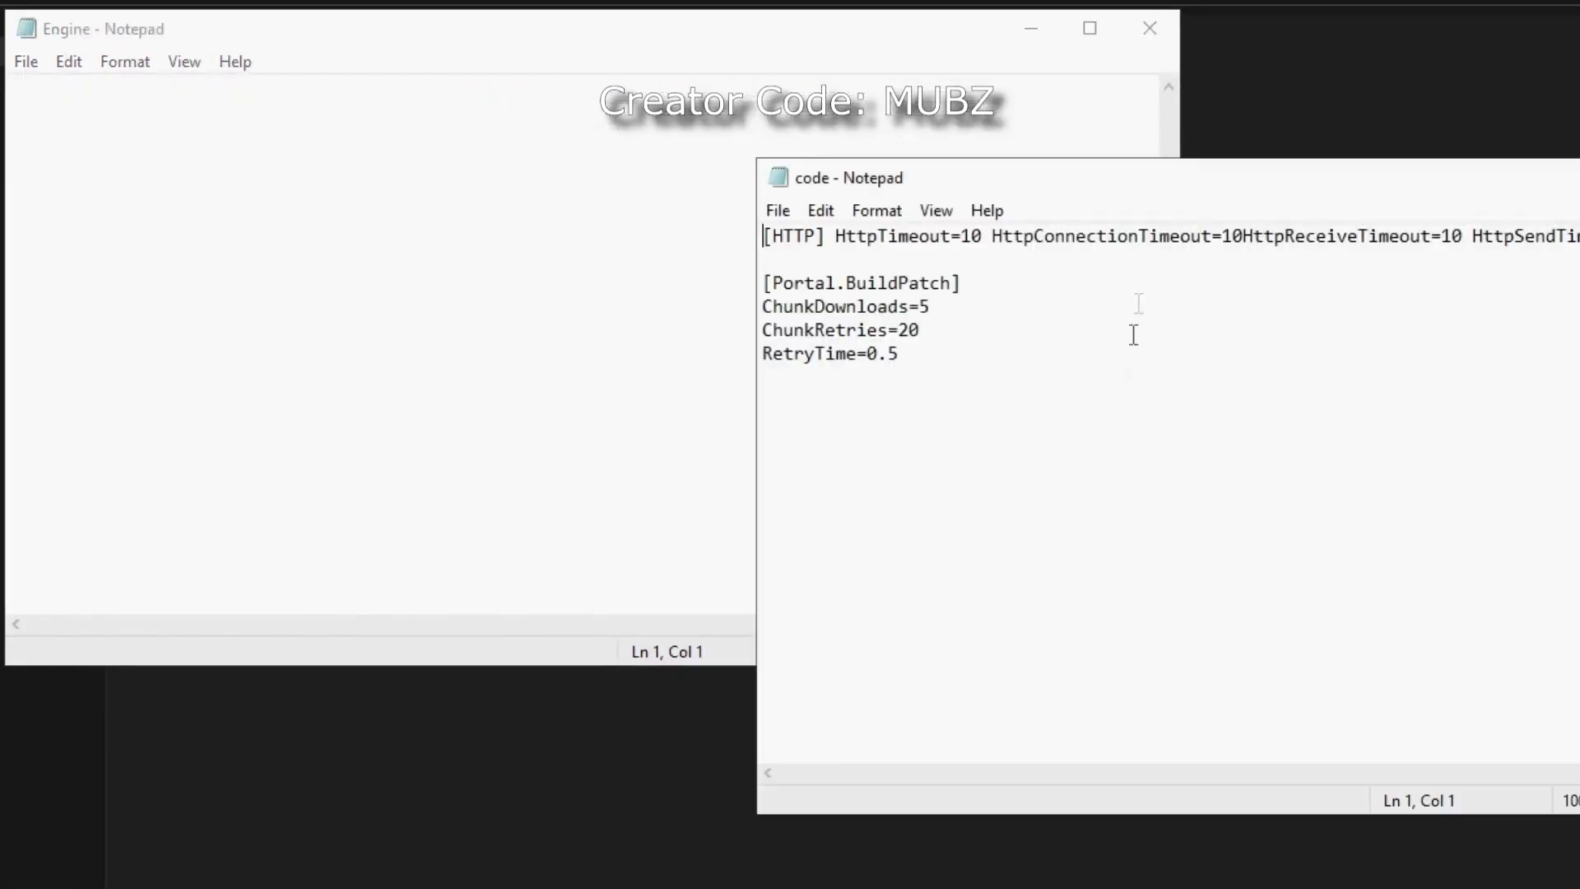
Paste the HTTP timeout and Portal.BuildPatch settings from the code note into Engine and save
key(ctrl+a)
key(ctrl+c)
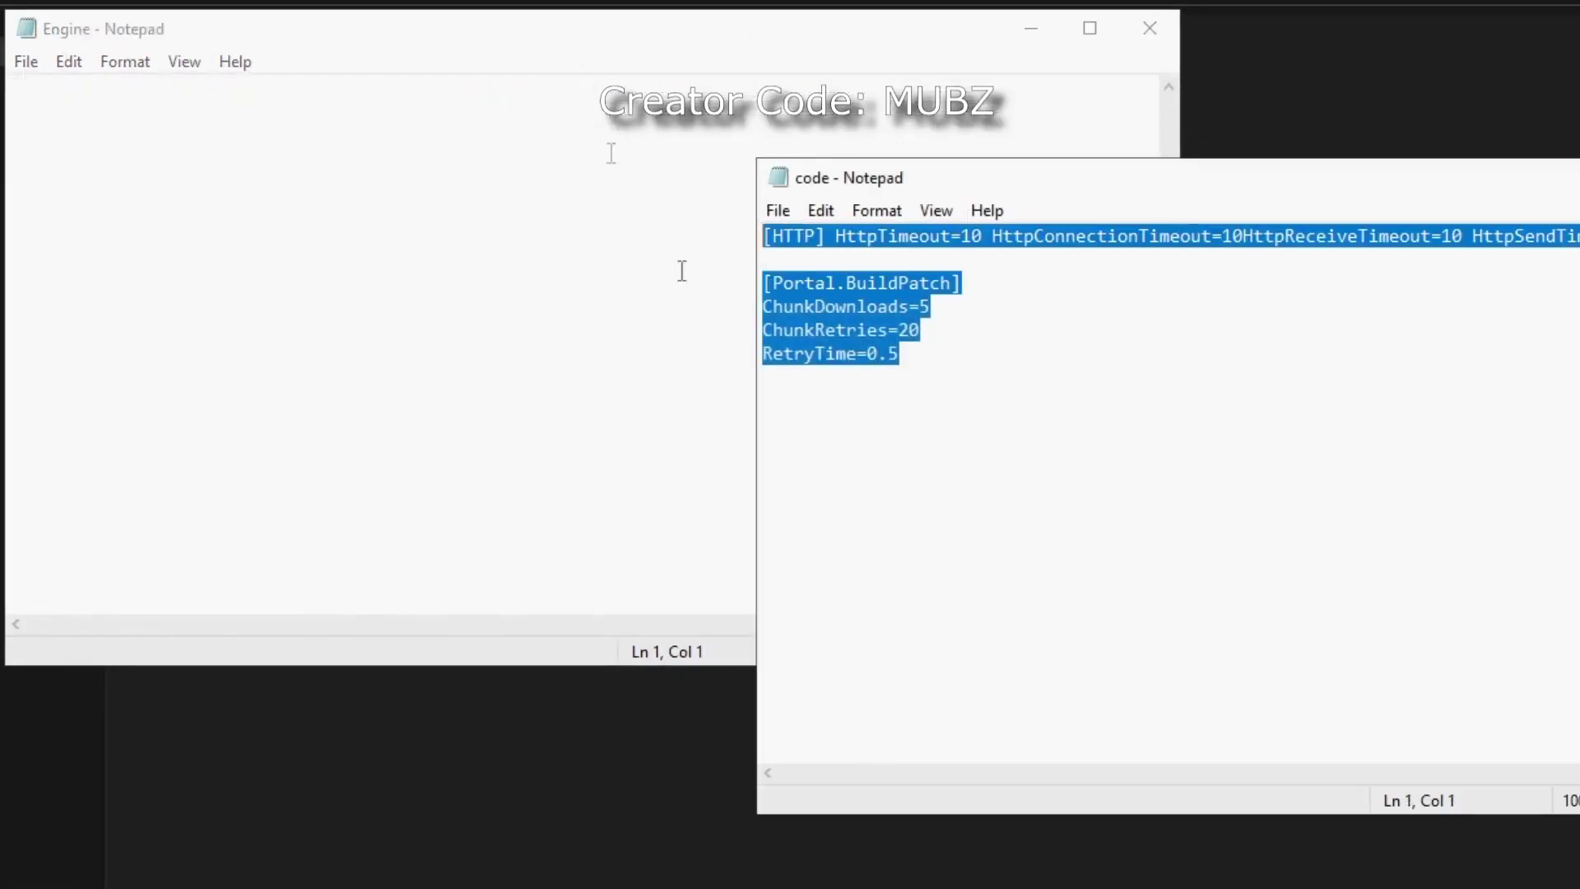
click(429, 173)
key(ctrl+v)
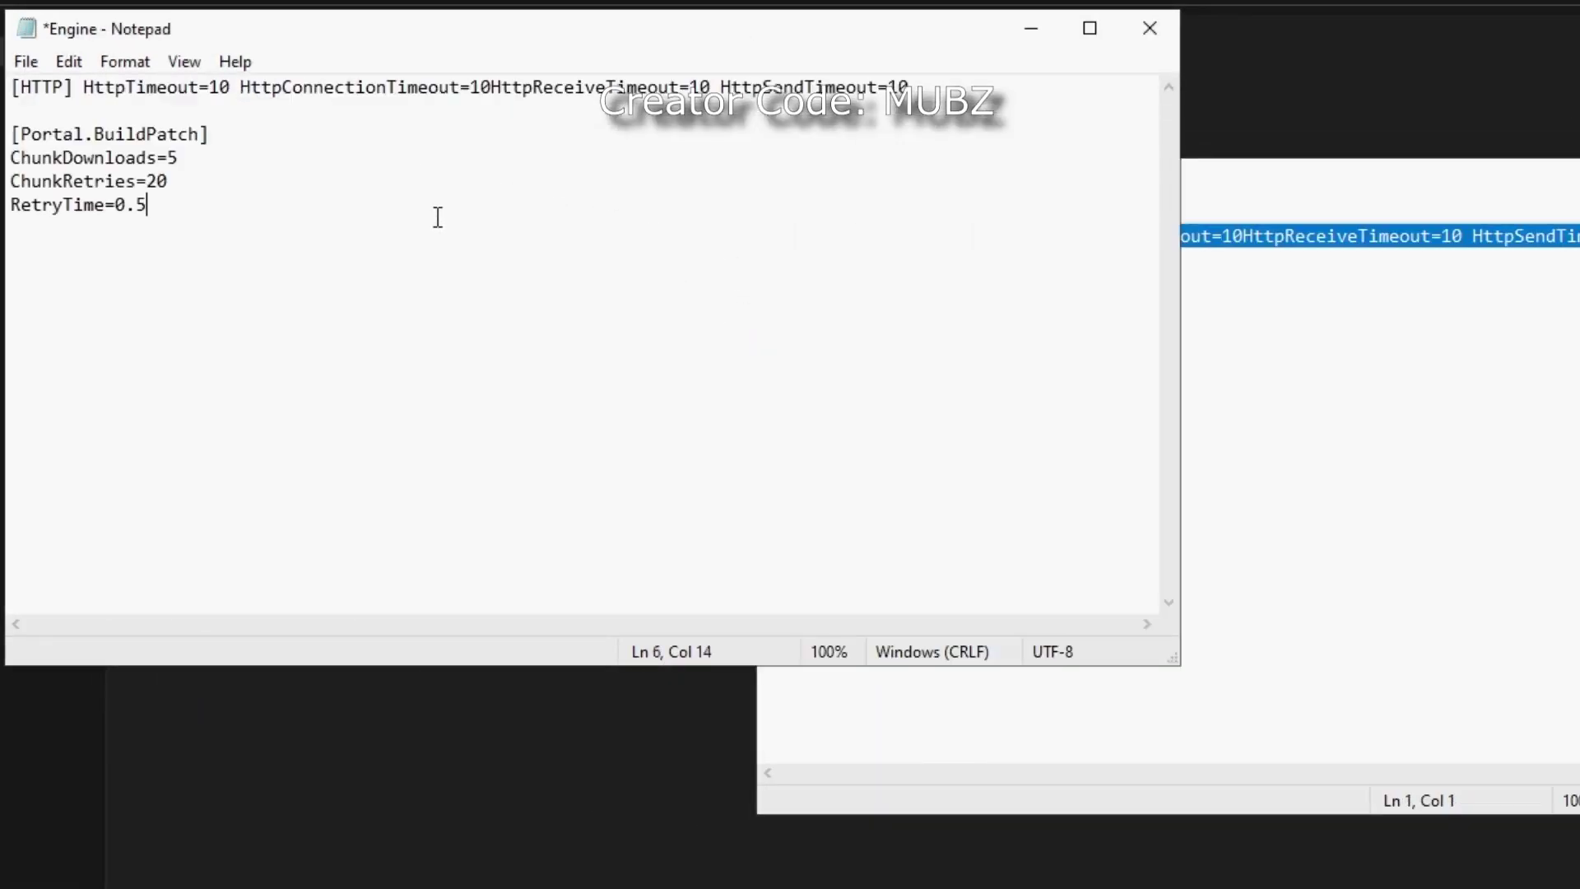
click(9, 69)
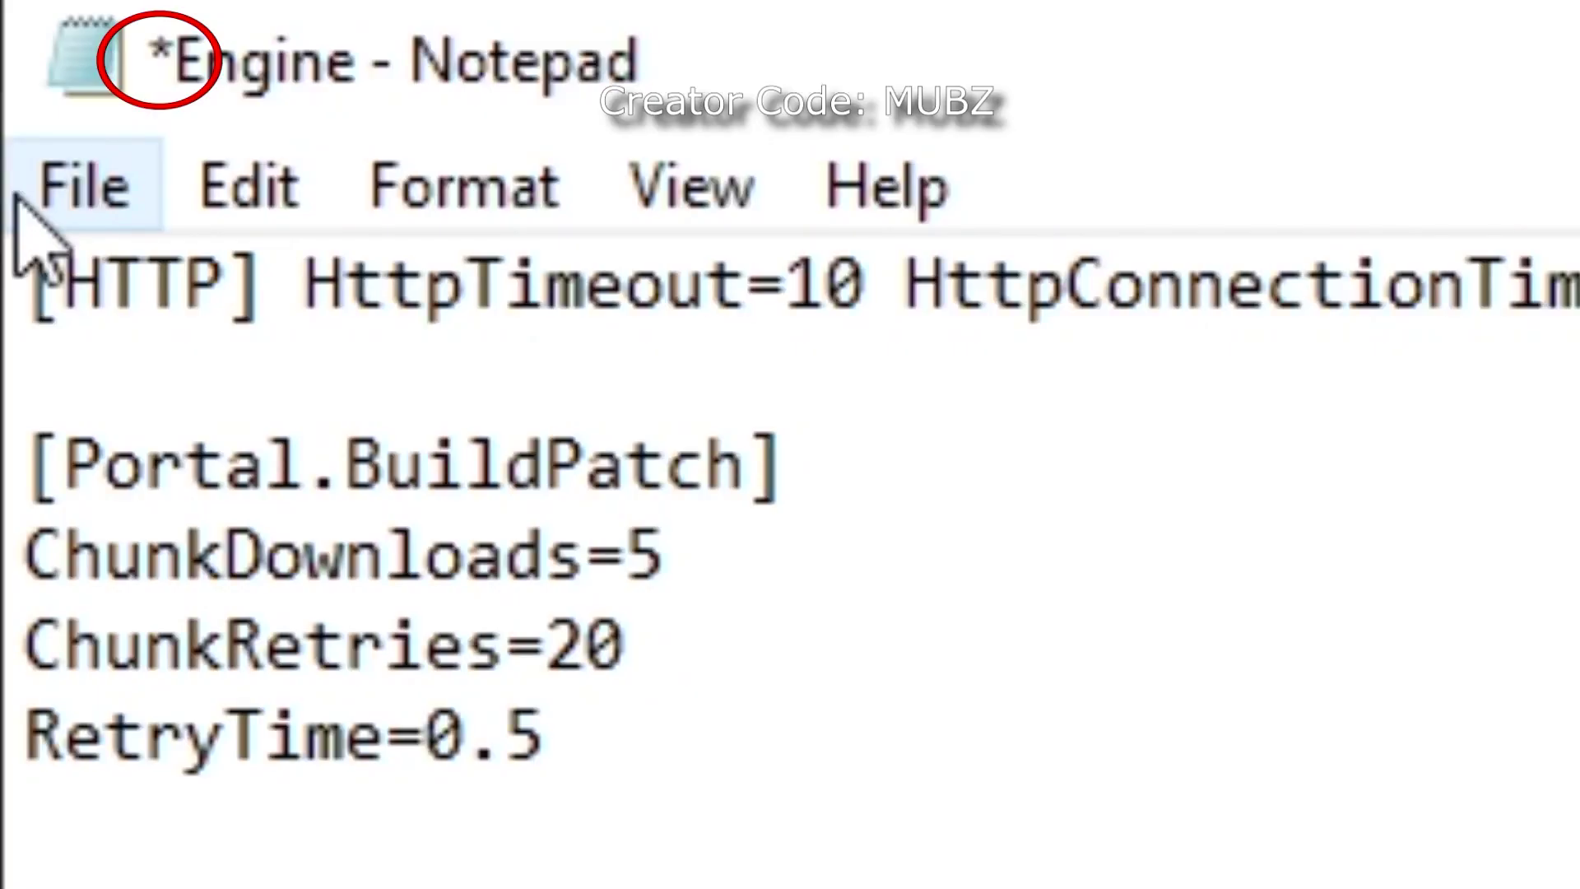
click(16, 200)
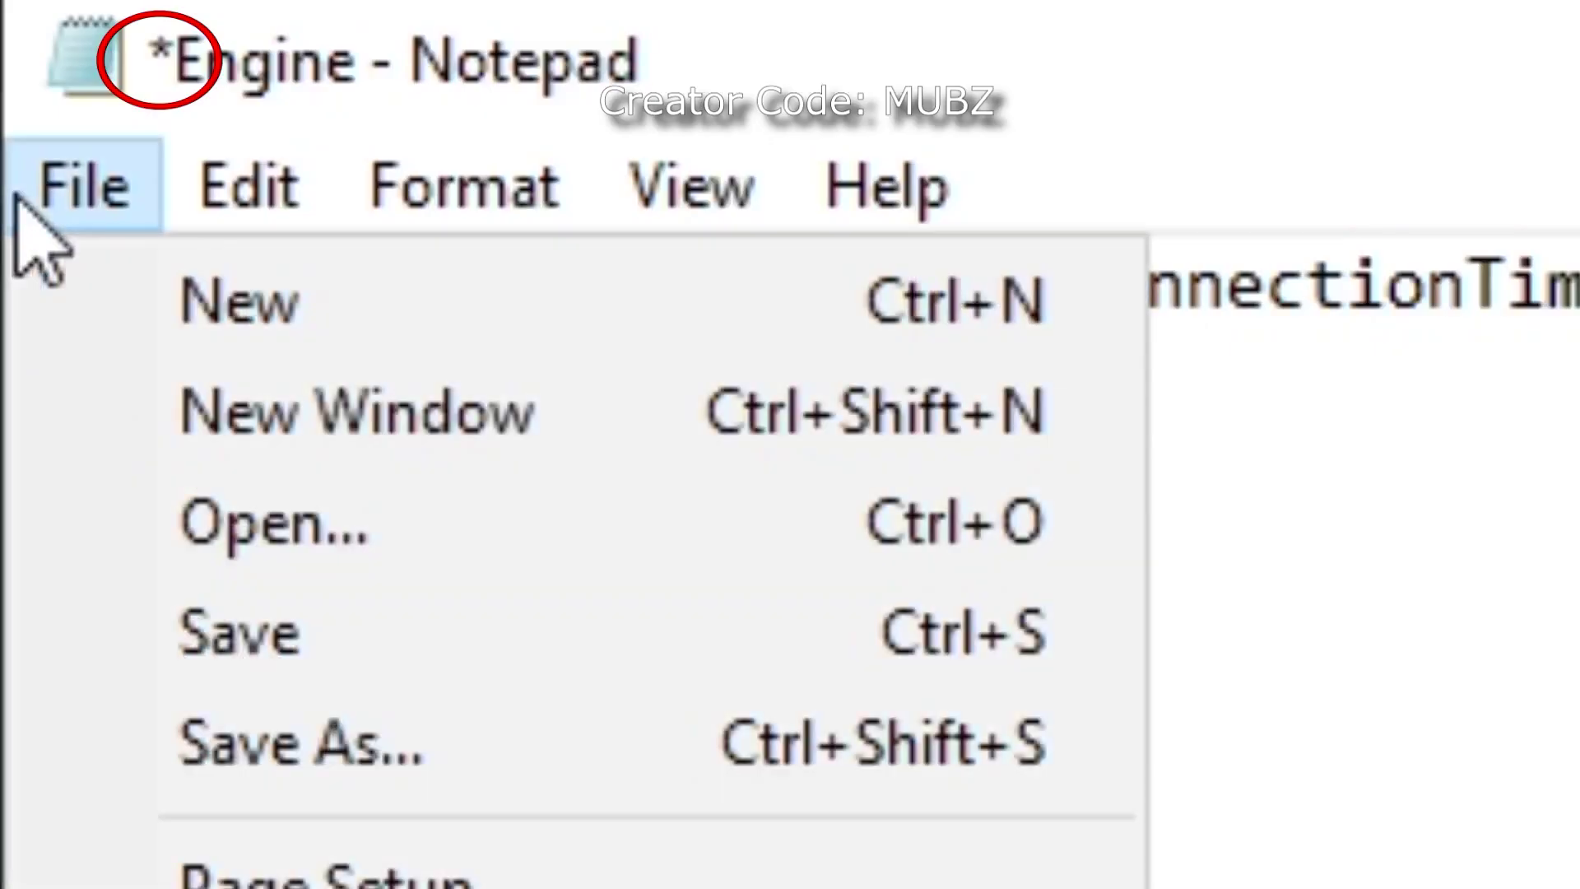
key(ctrl+s)
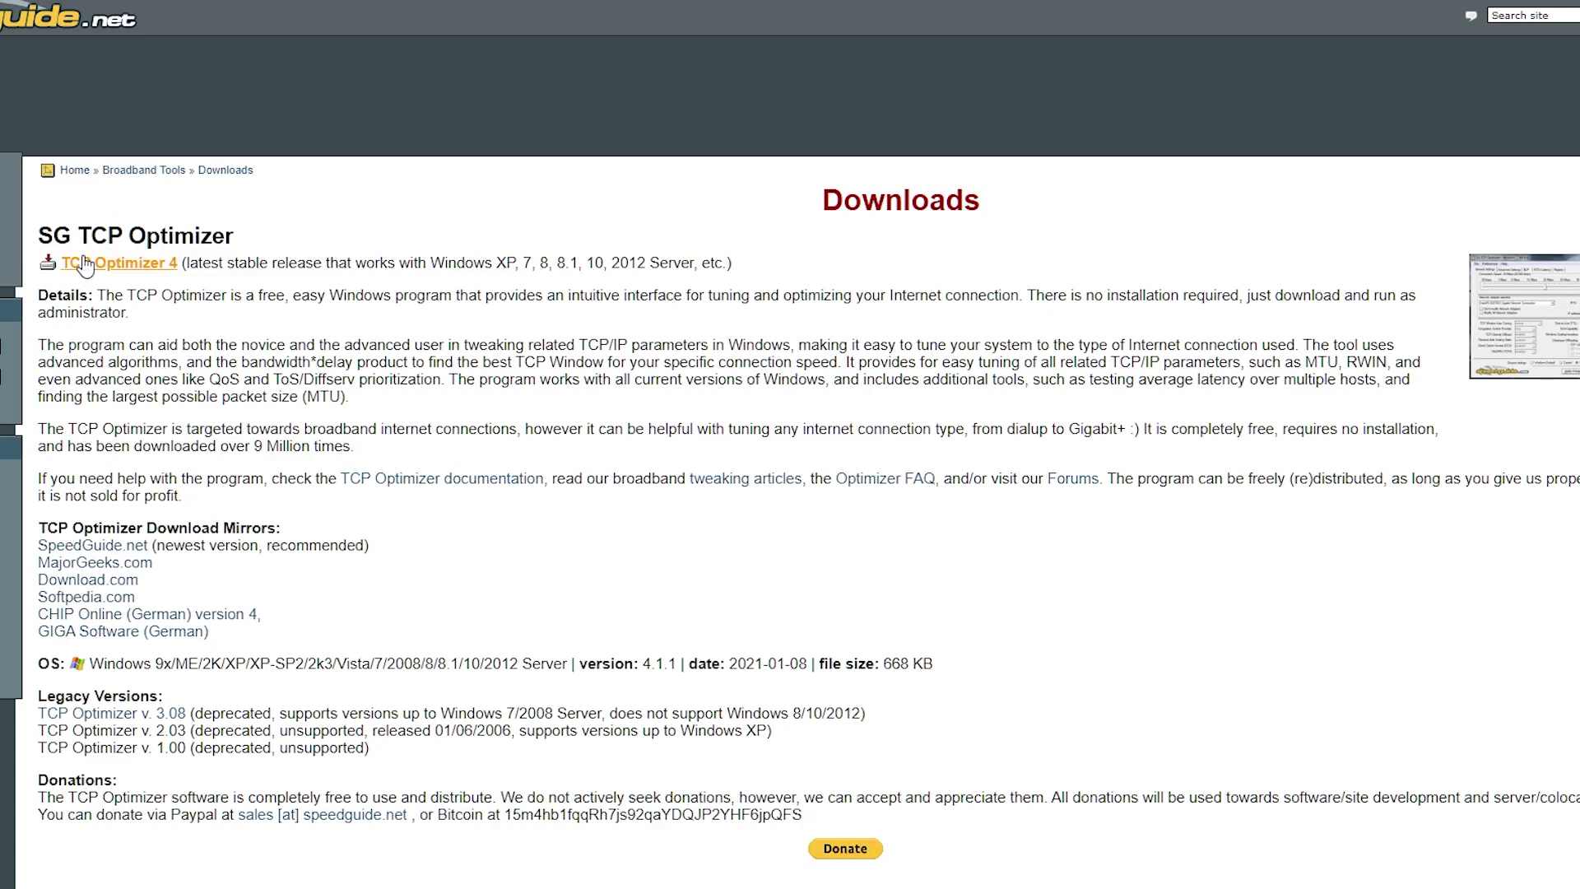
Download TCP Optimizer 4 from SpeedGuide.net and run it, dismissing the administrator-permissions warning
click(85, 265)
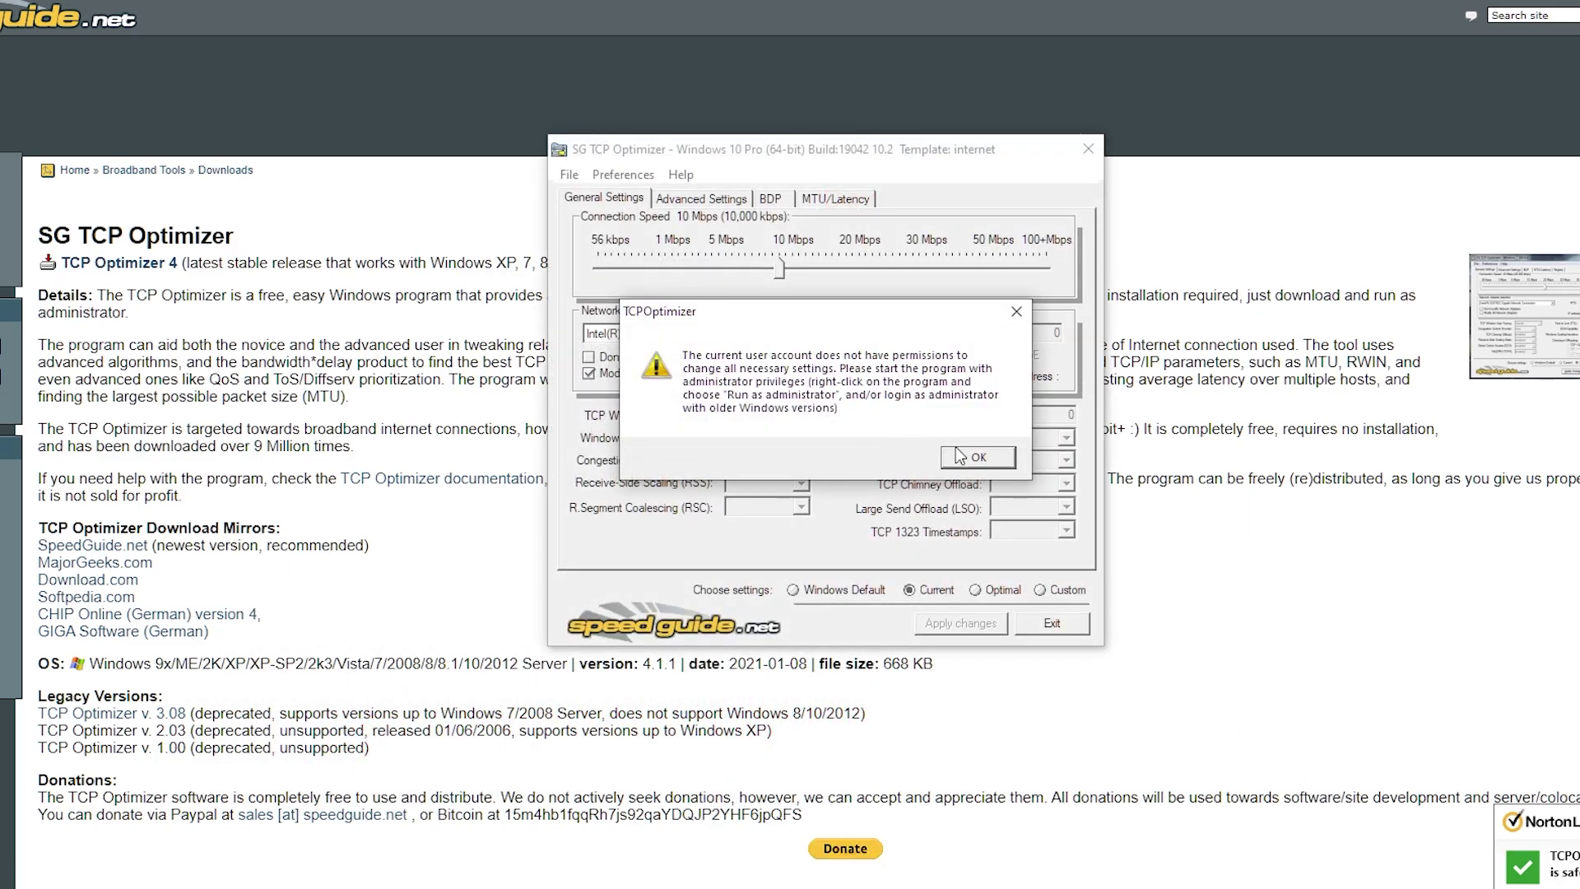
click(977, 459)
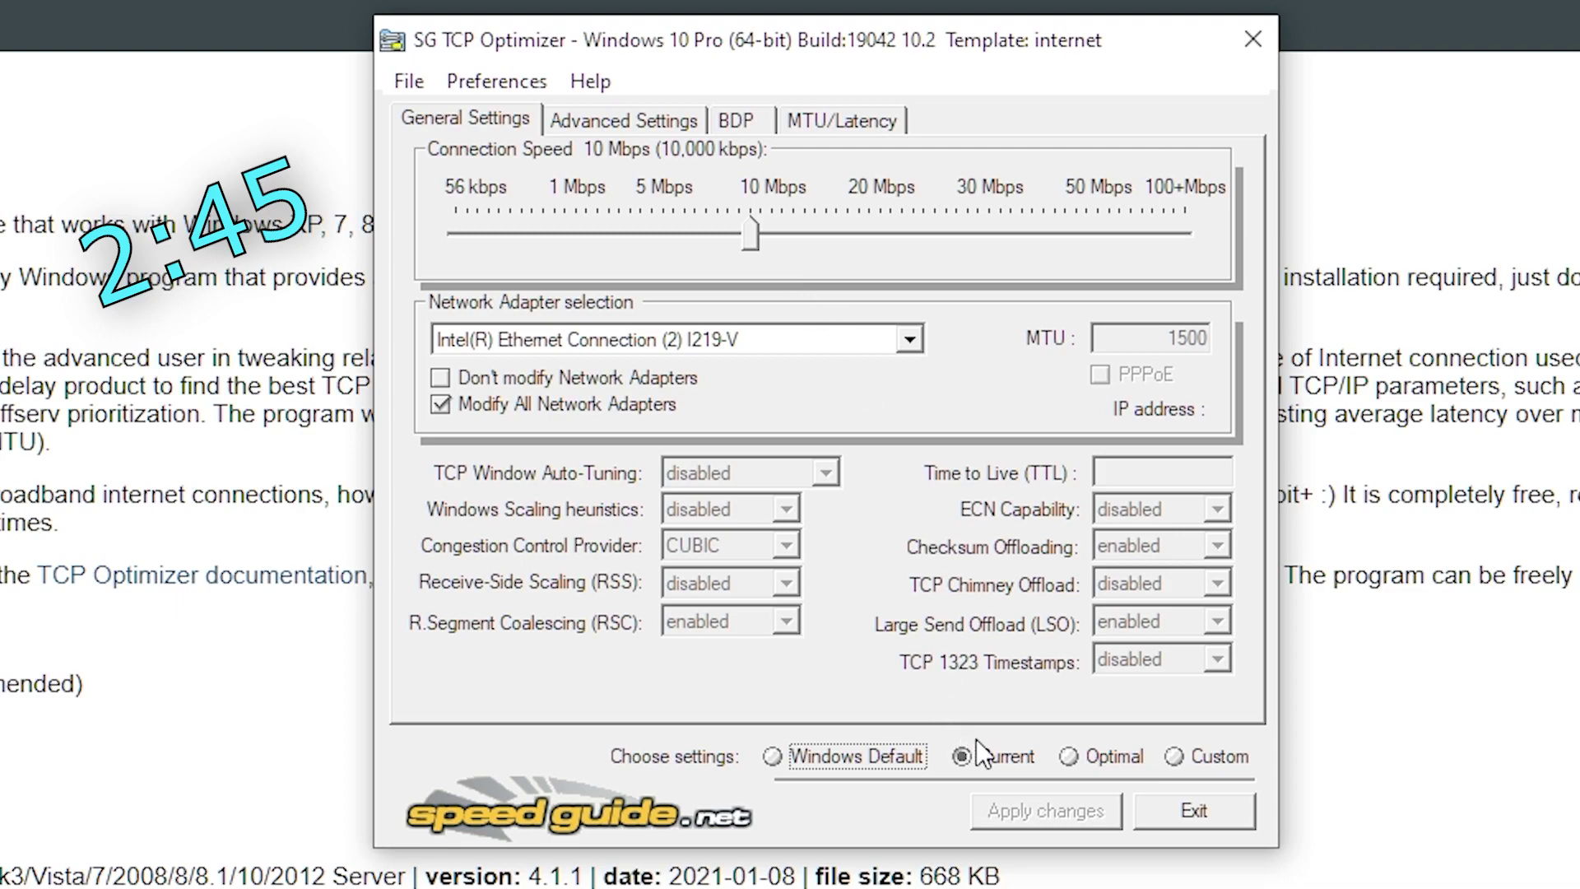
Choose Custom settings at 100 Mbps, keeping the Intel Ethernet I219-V adapter and MTU 1500
click(1068, 756)
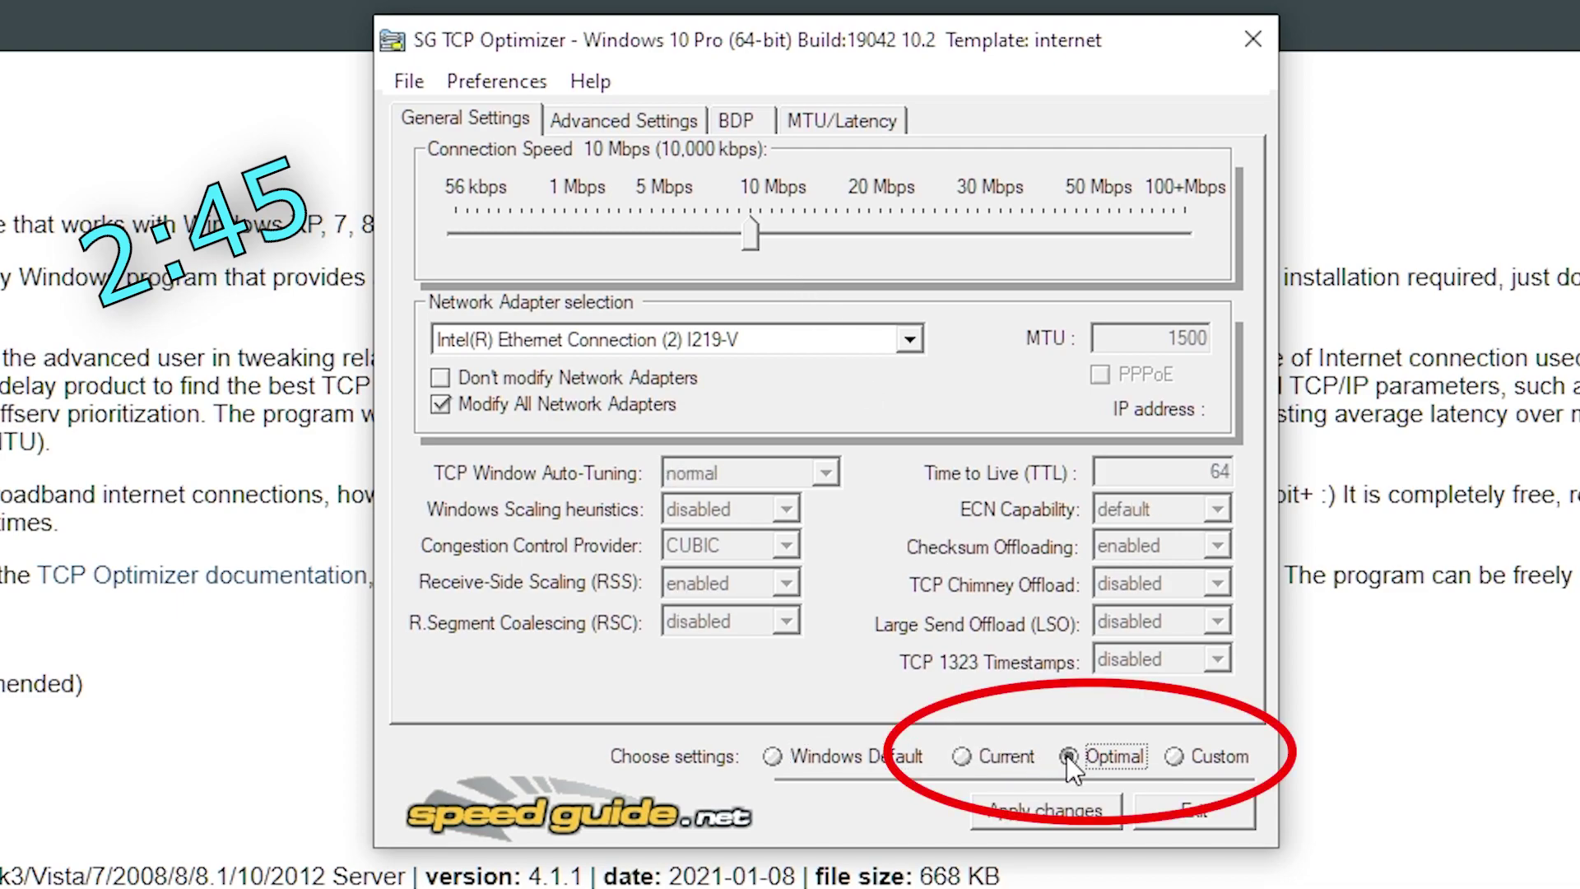
click(1180, 755)
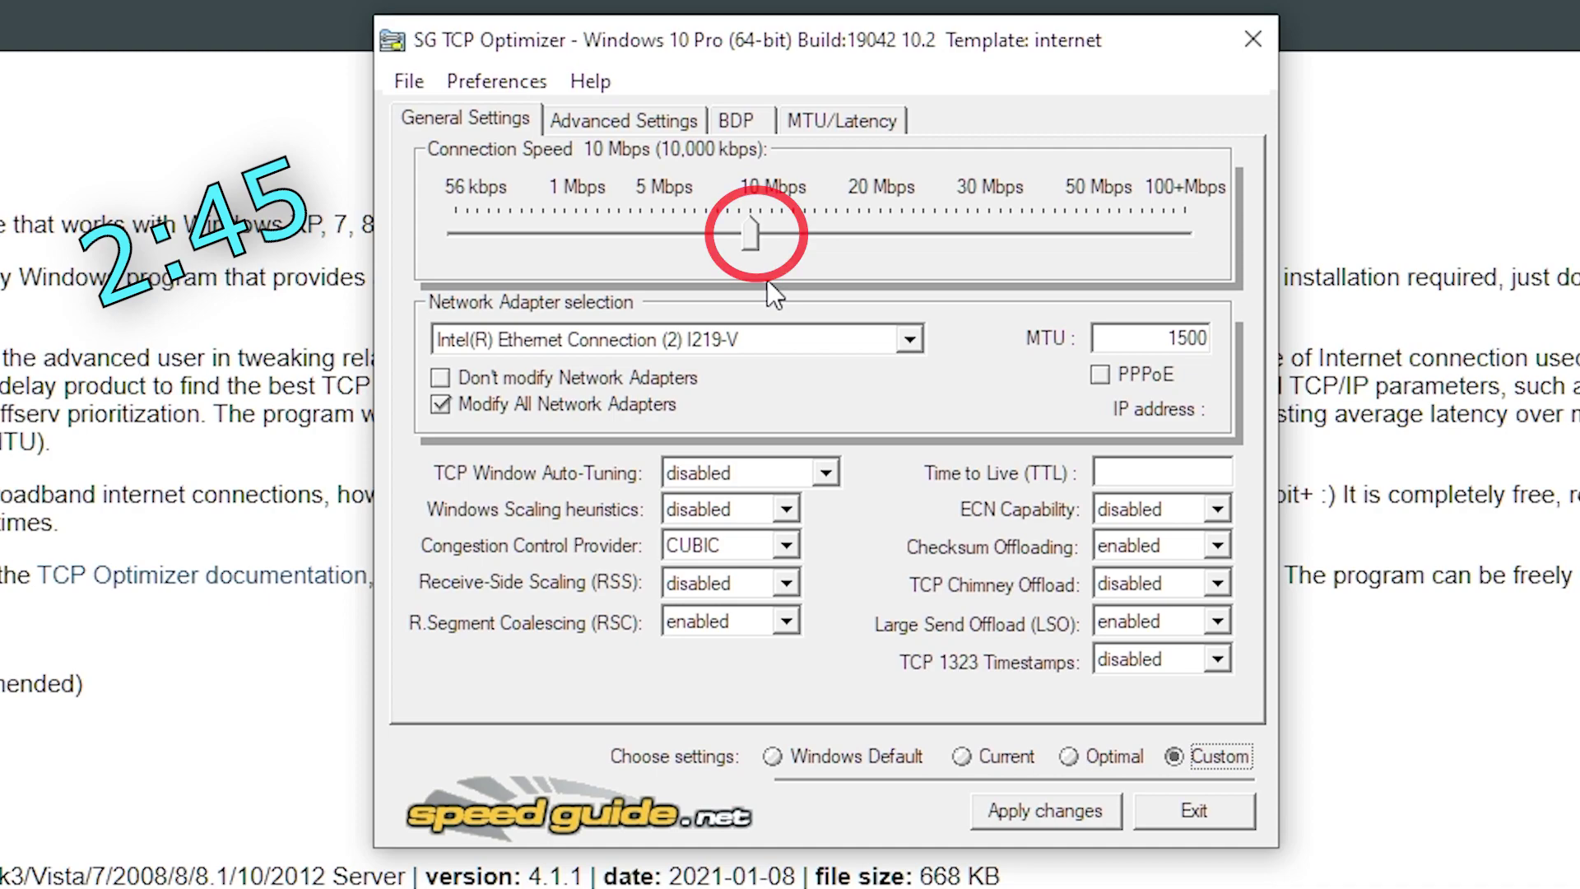
drag(759, 233, 1080, 225)
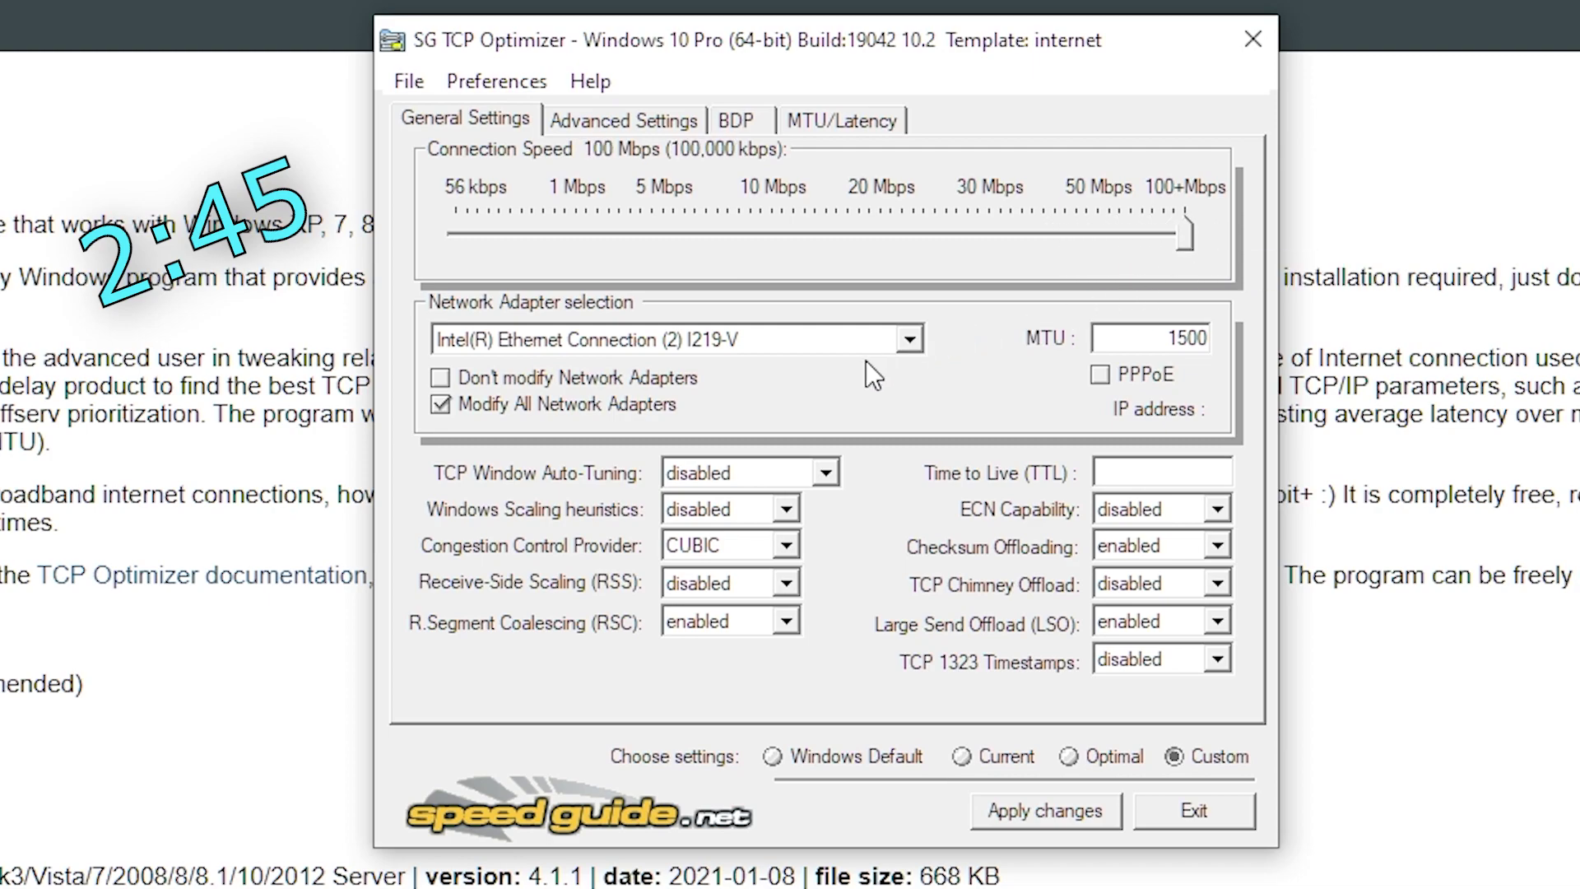
click(848, 339)
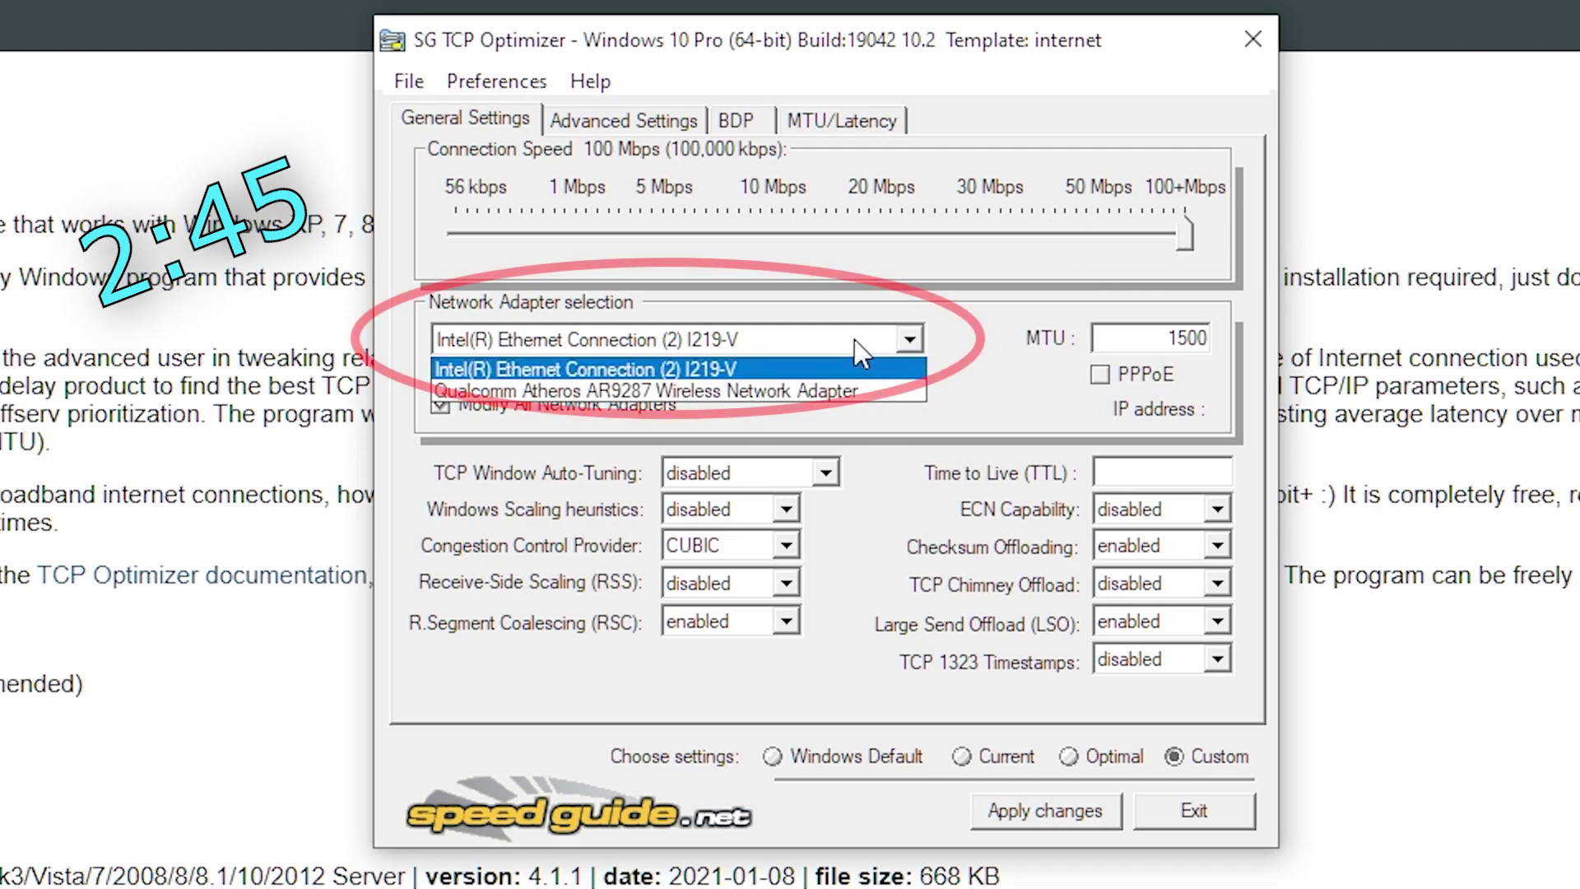
click(769, 372)
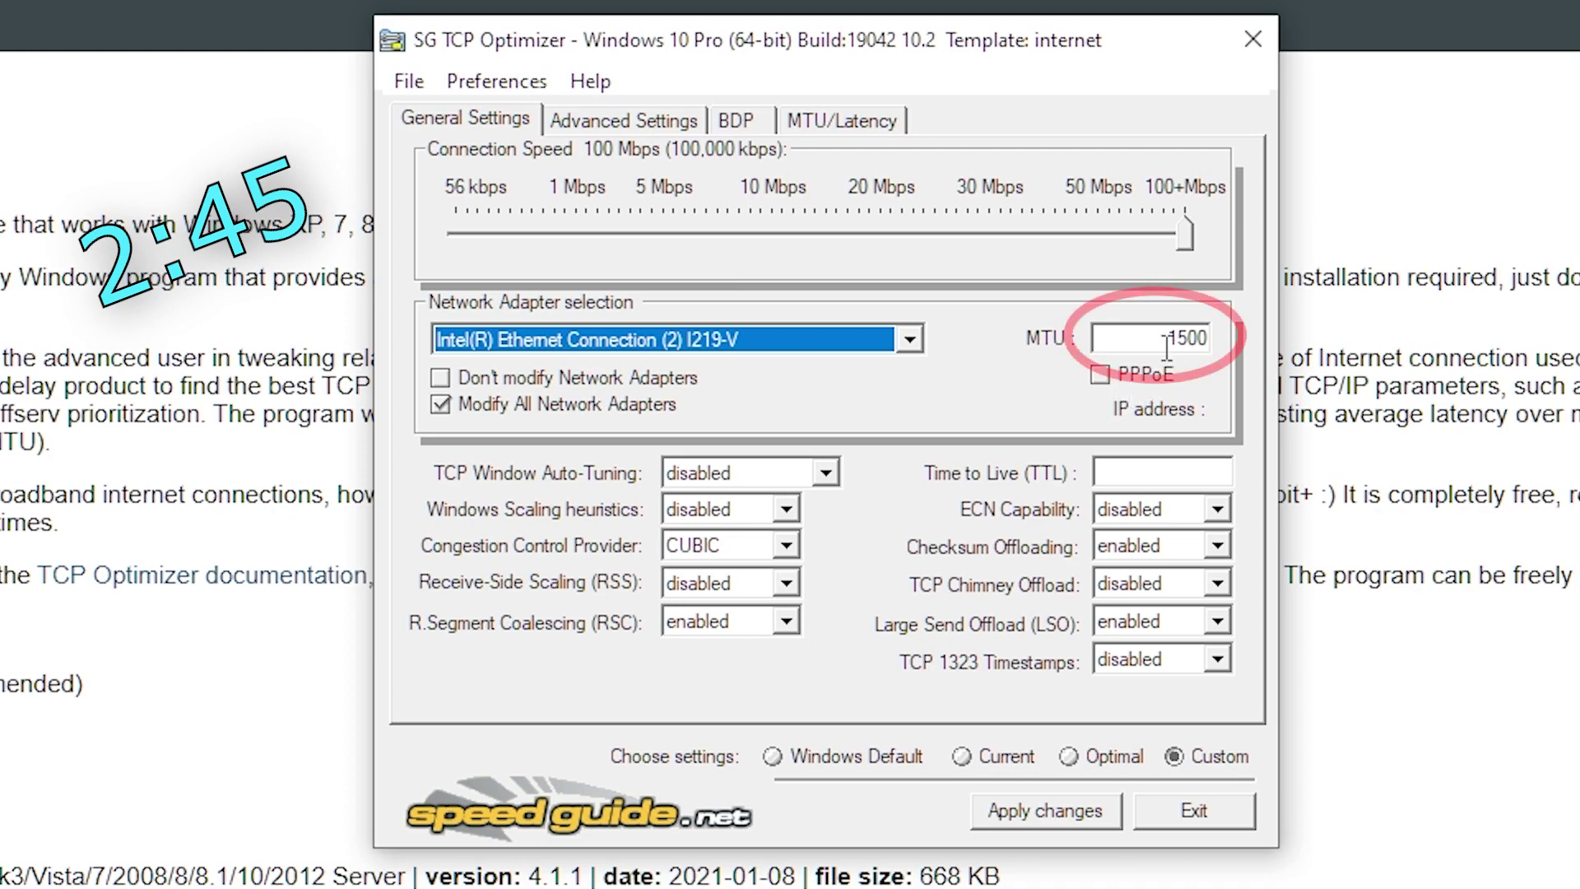
drag(1167, 340, 1214, 343)
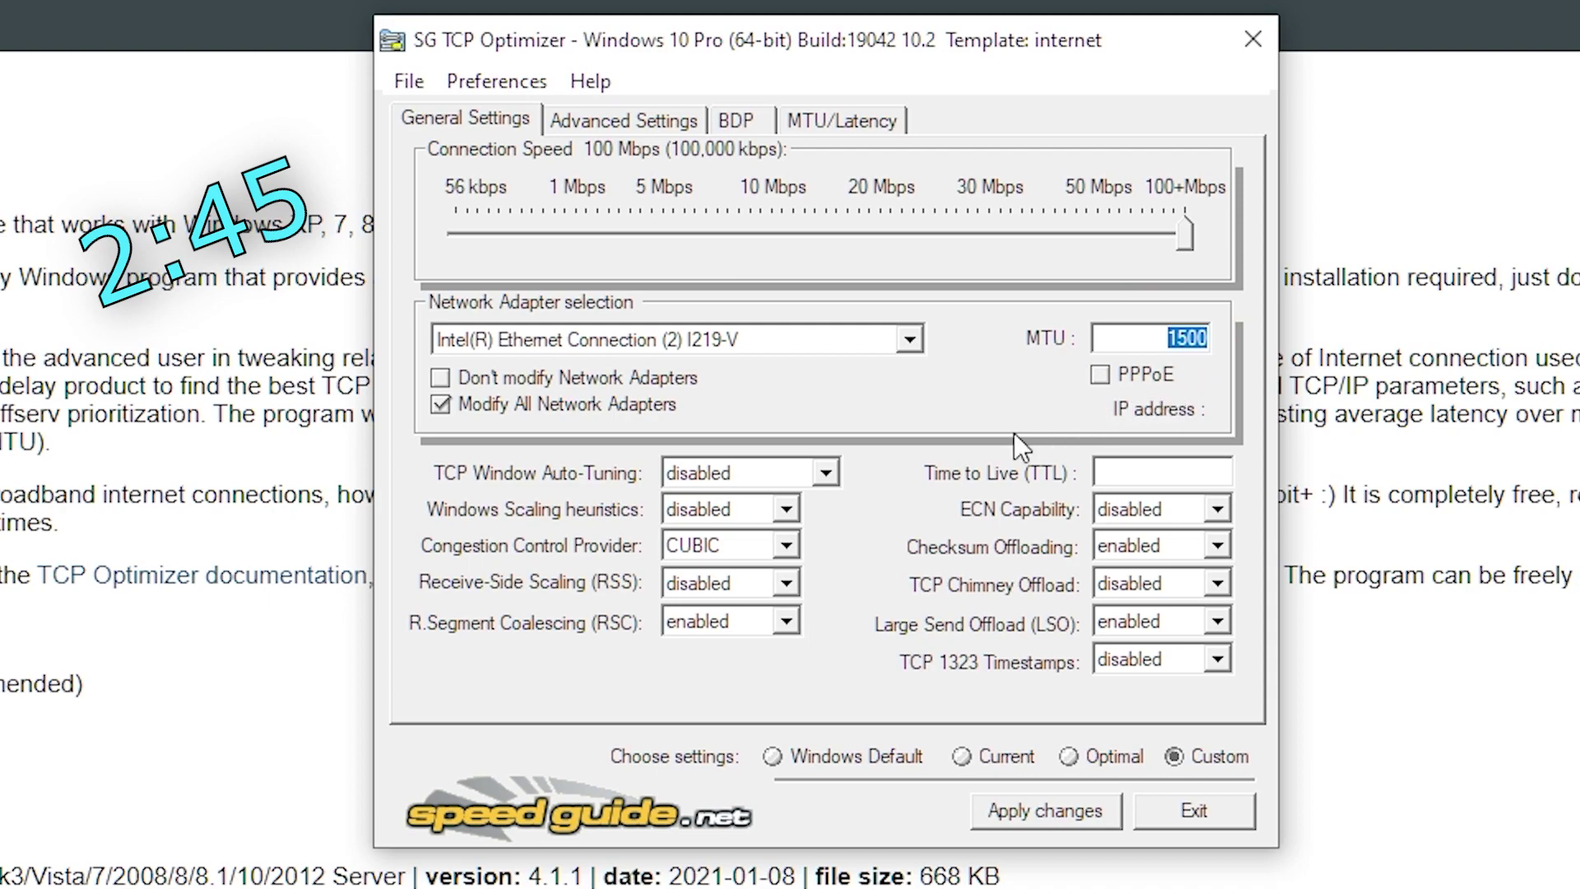
Set Auto-Tuning normal, scaling heuristics disabled, congestion provider ctcp, RSS and Segment Coalescing enabled
click(826, 473)
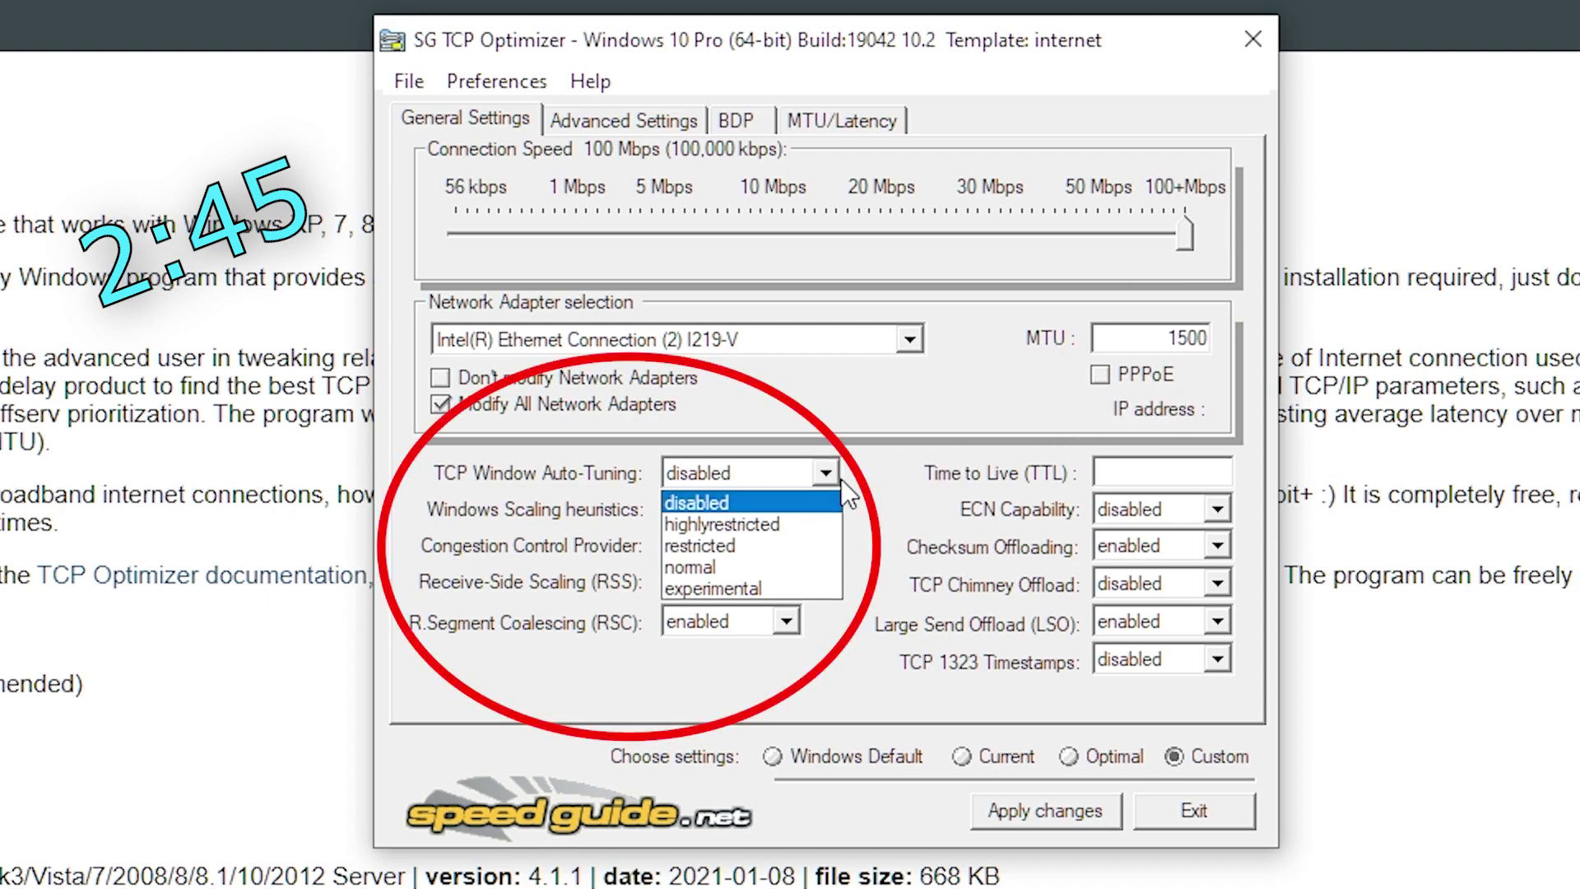
click(718, 567)
click(782, 510)
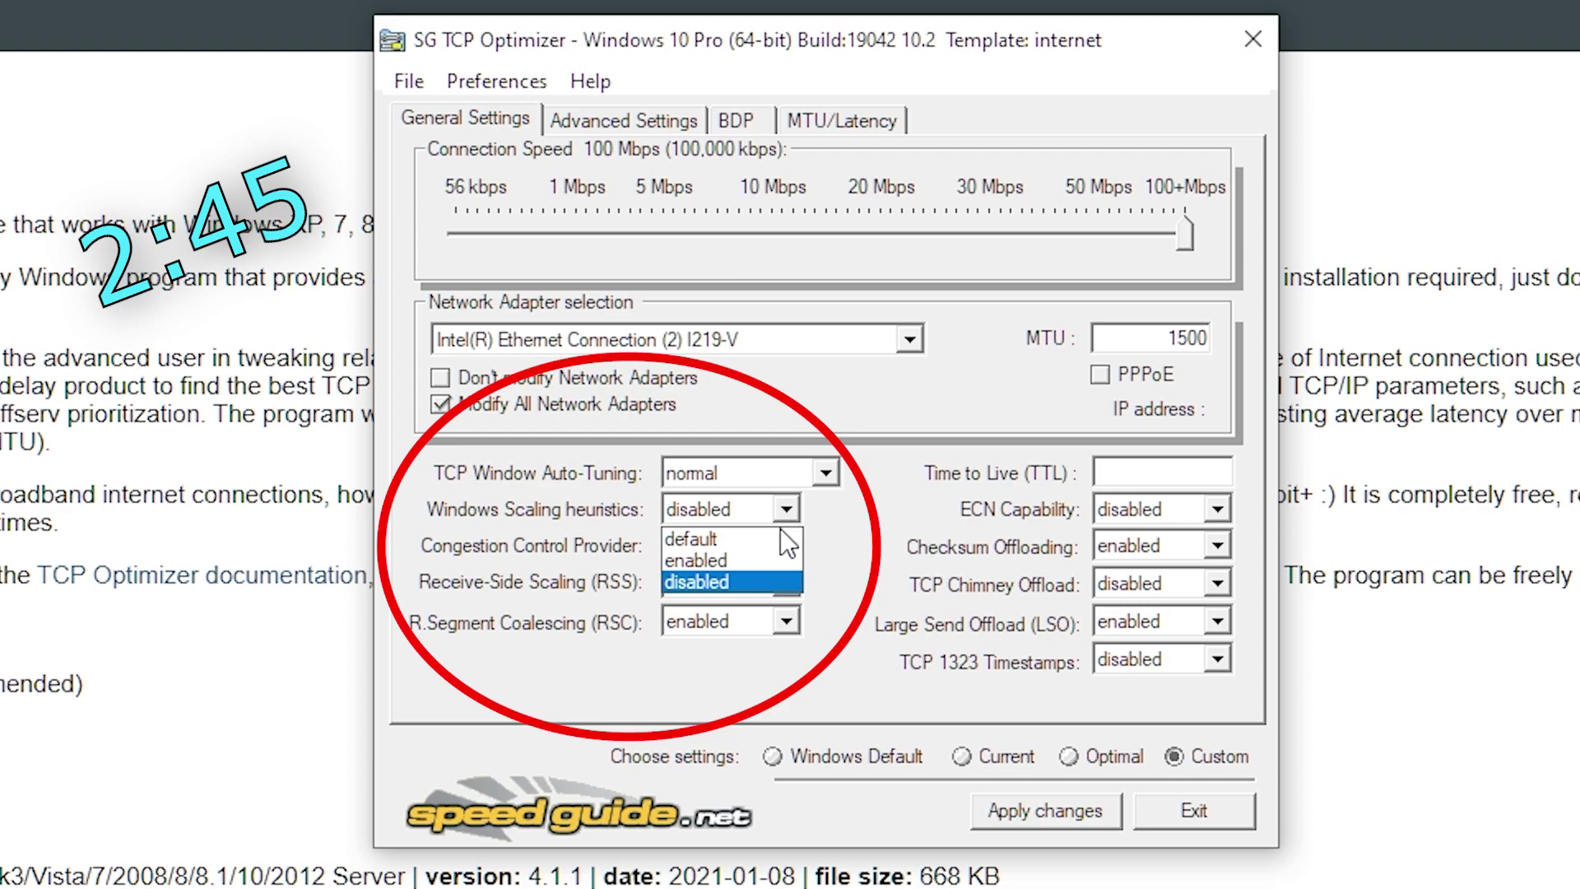
click(764, 576)
click(786, 546)
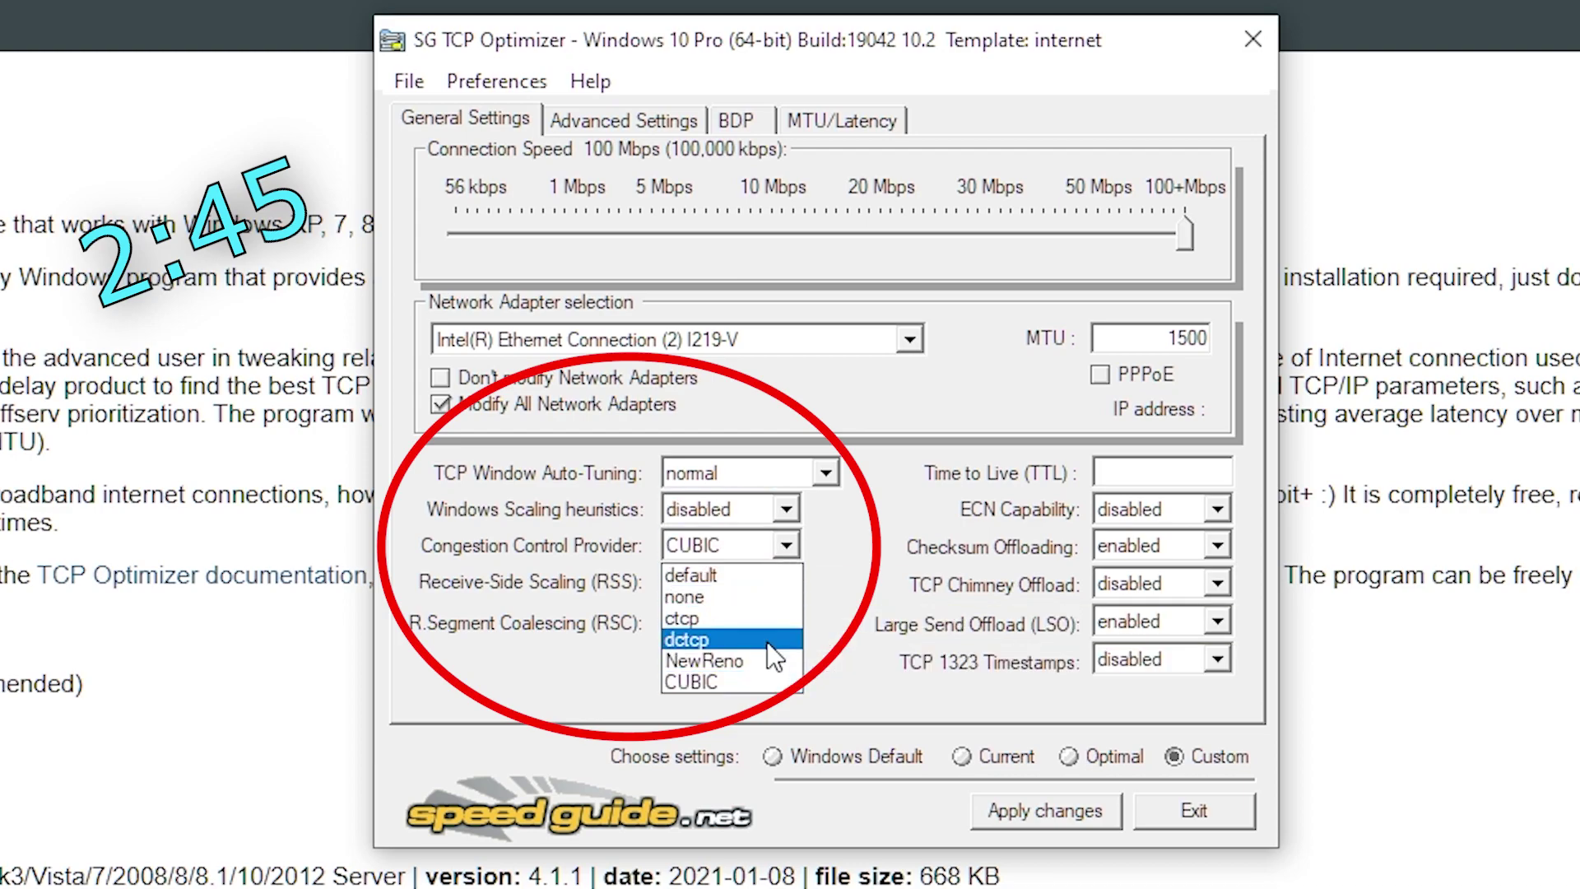
click(683, 618)
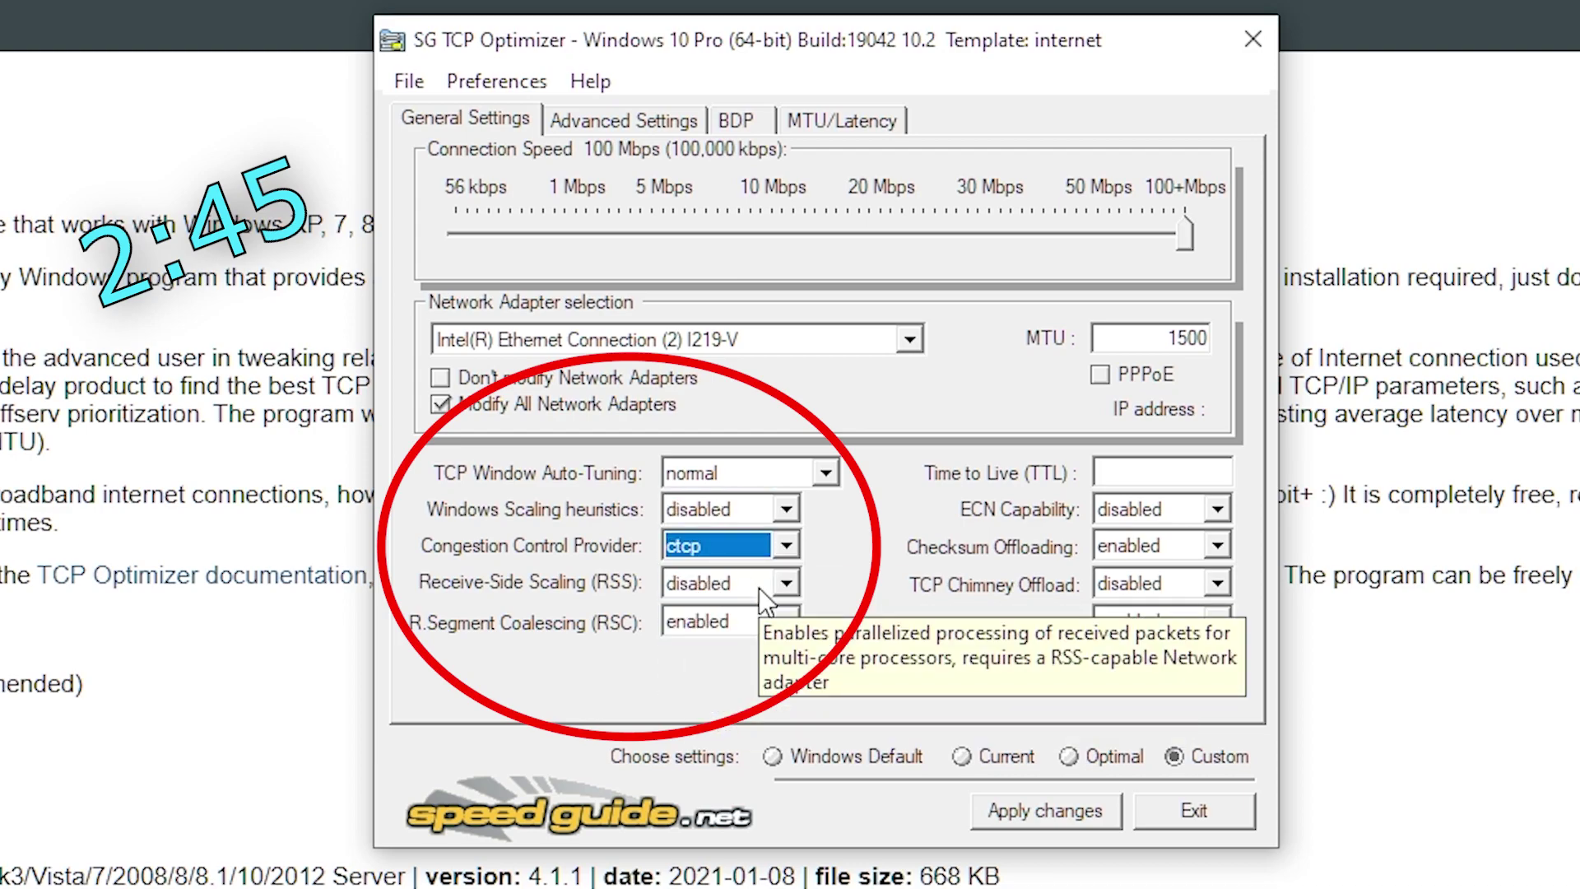
click(758, 591)
click(780, 629)
click(780, 626)
click(741, 655)
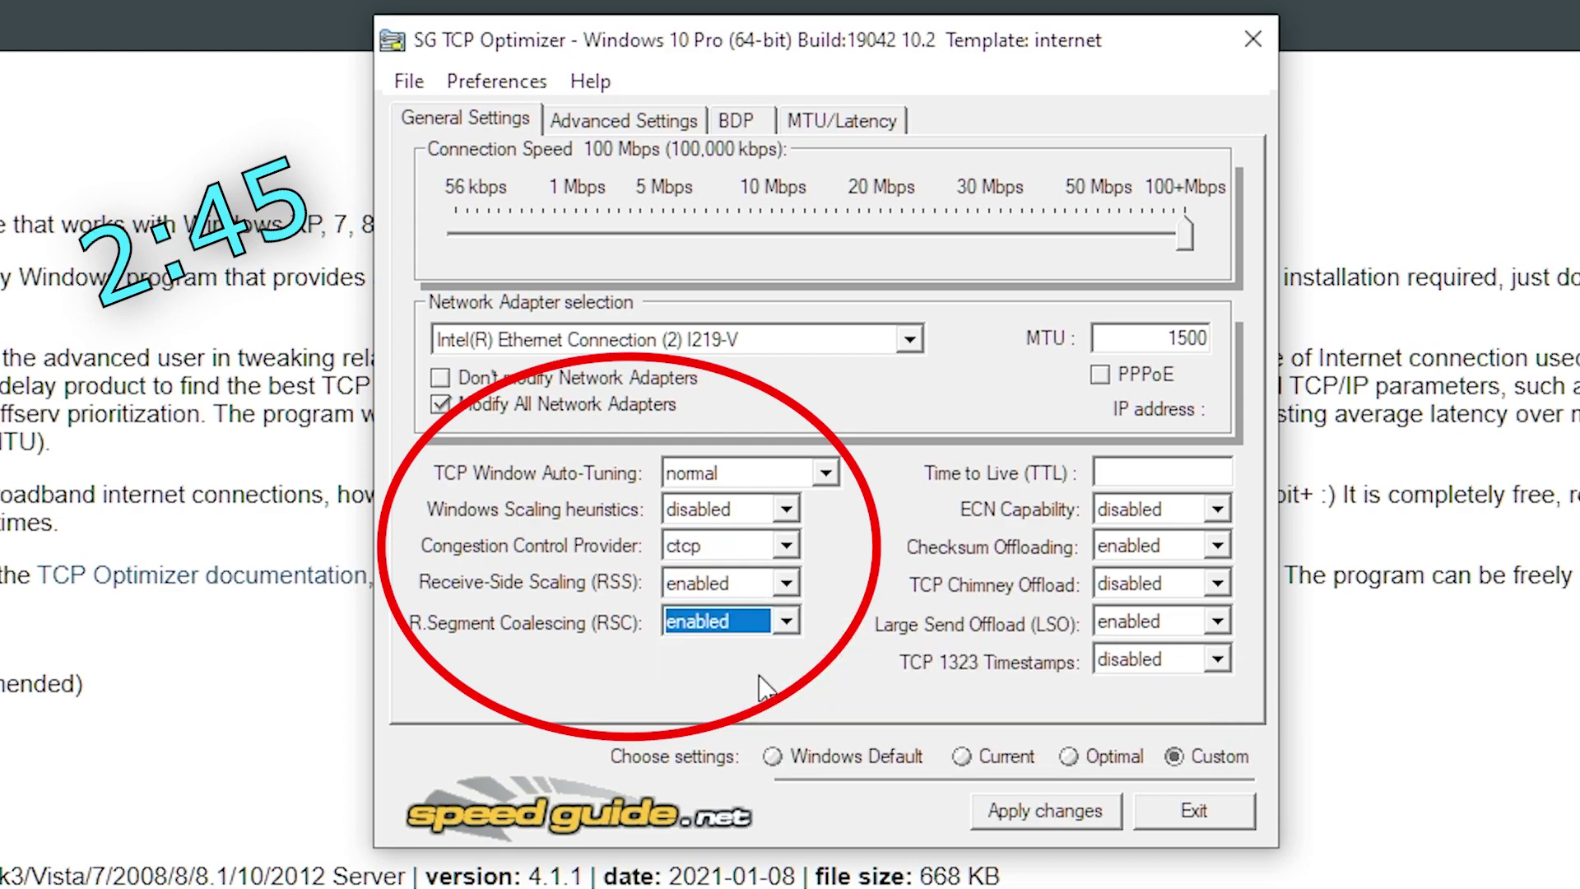
Set ECN, TCP Chimney, Large Send Offload and 1323 Timestamps to disabled, Checksum Offloading enabled
click(1178, 502)
click(1137, 576)
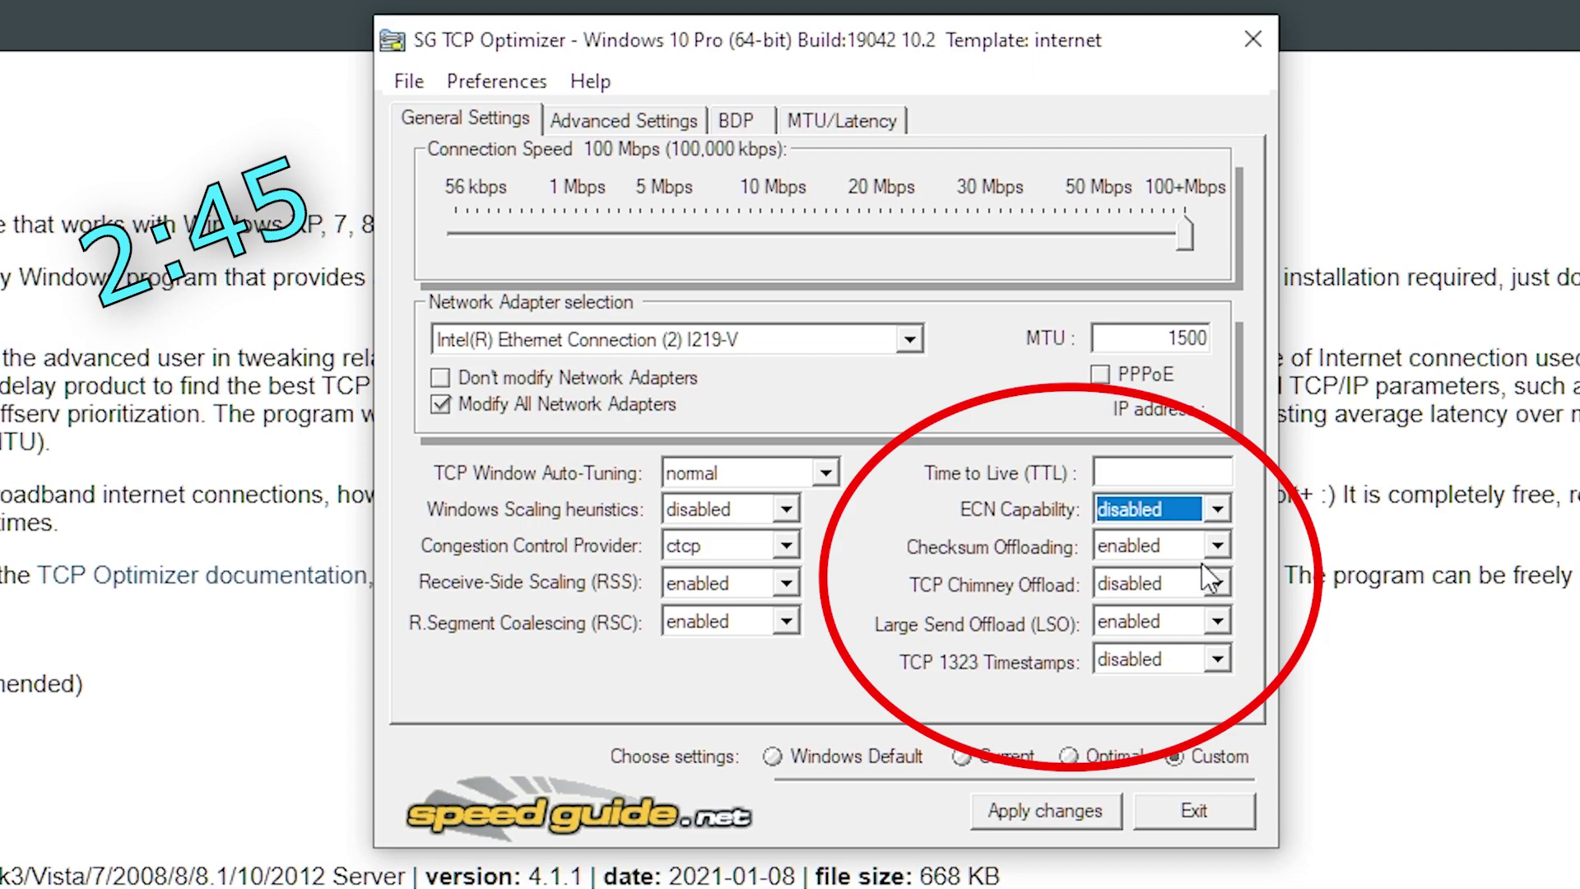
click(1169, 583)
click(1180, 655)
click(1216, 622)
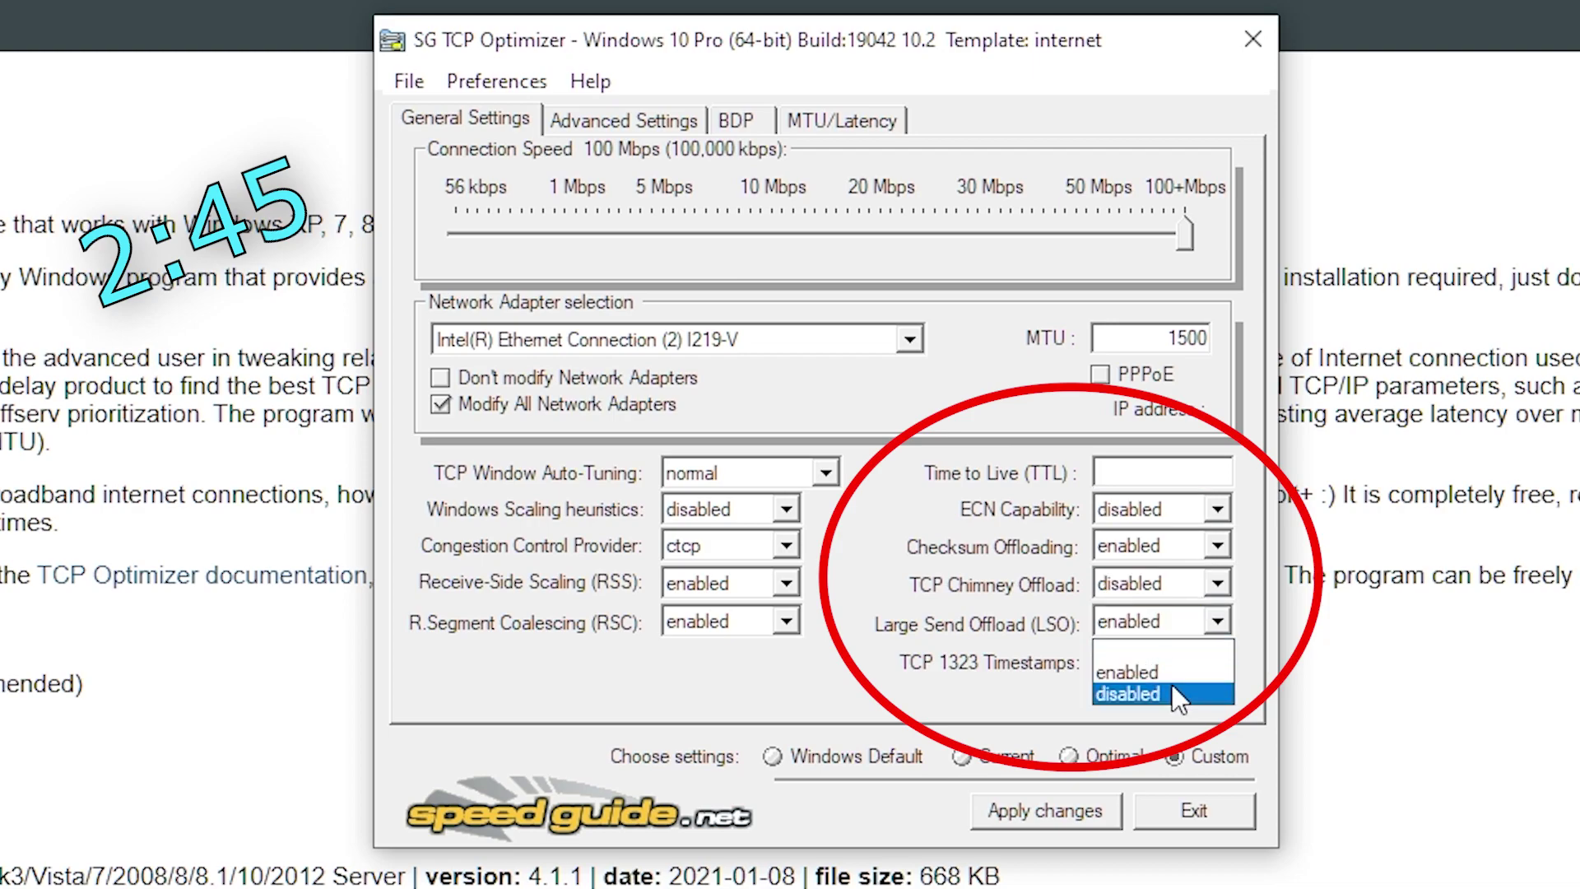
click(1172, 683)
click(1217, 659)
click(1185, 730)
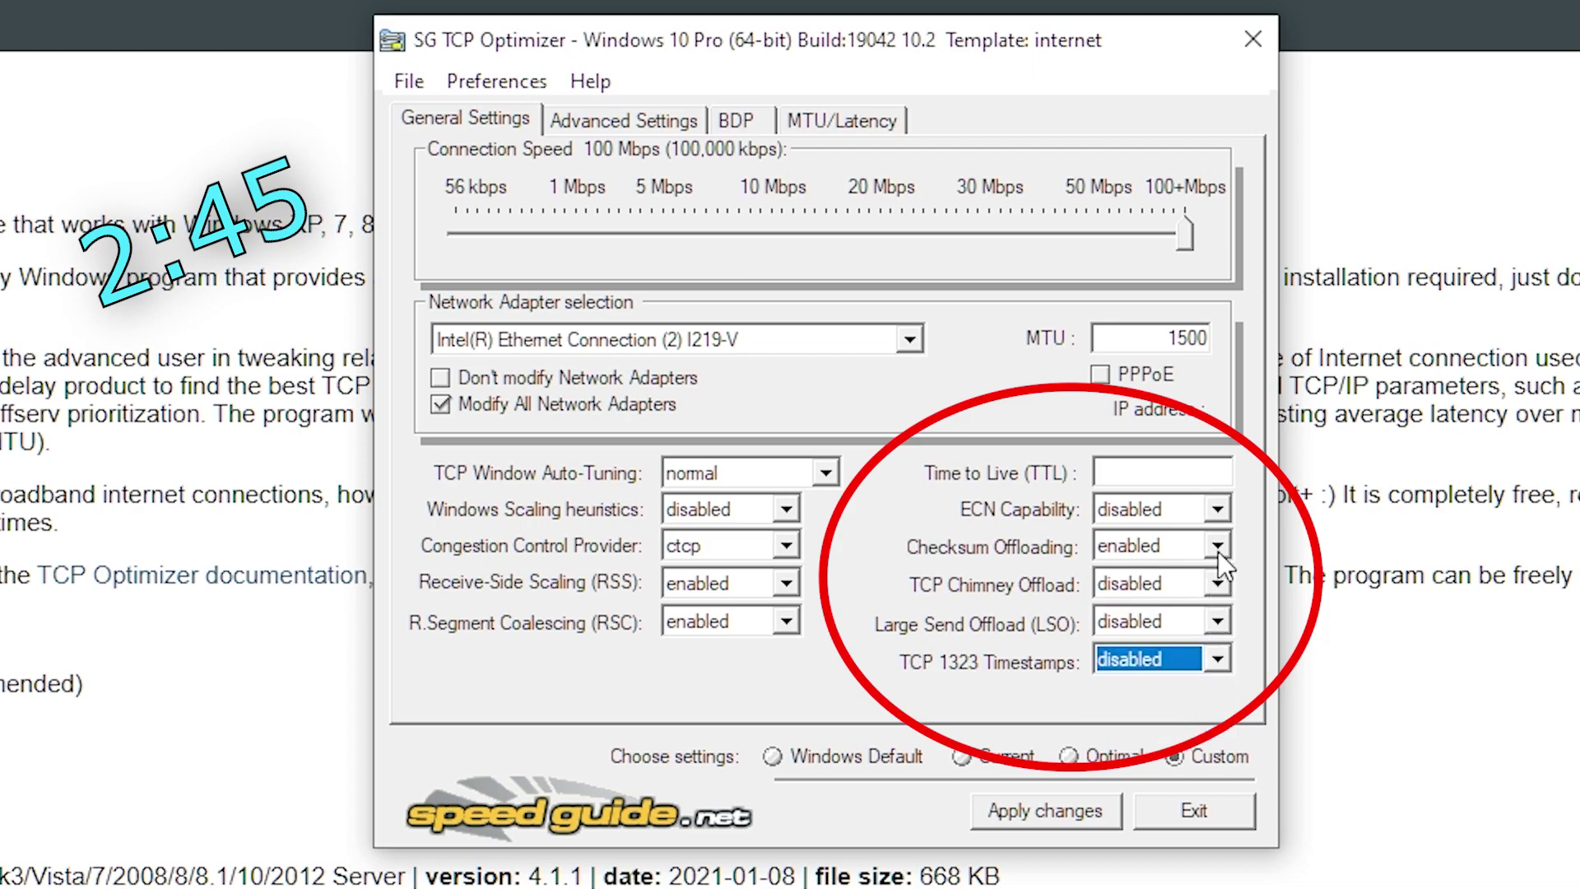
click(1216, 545)
click(1158, 601)
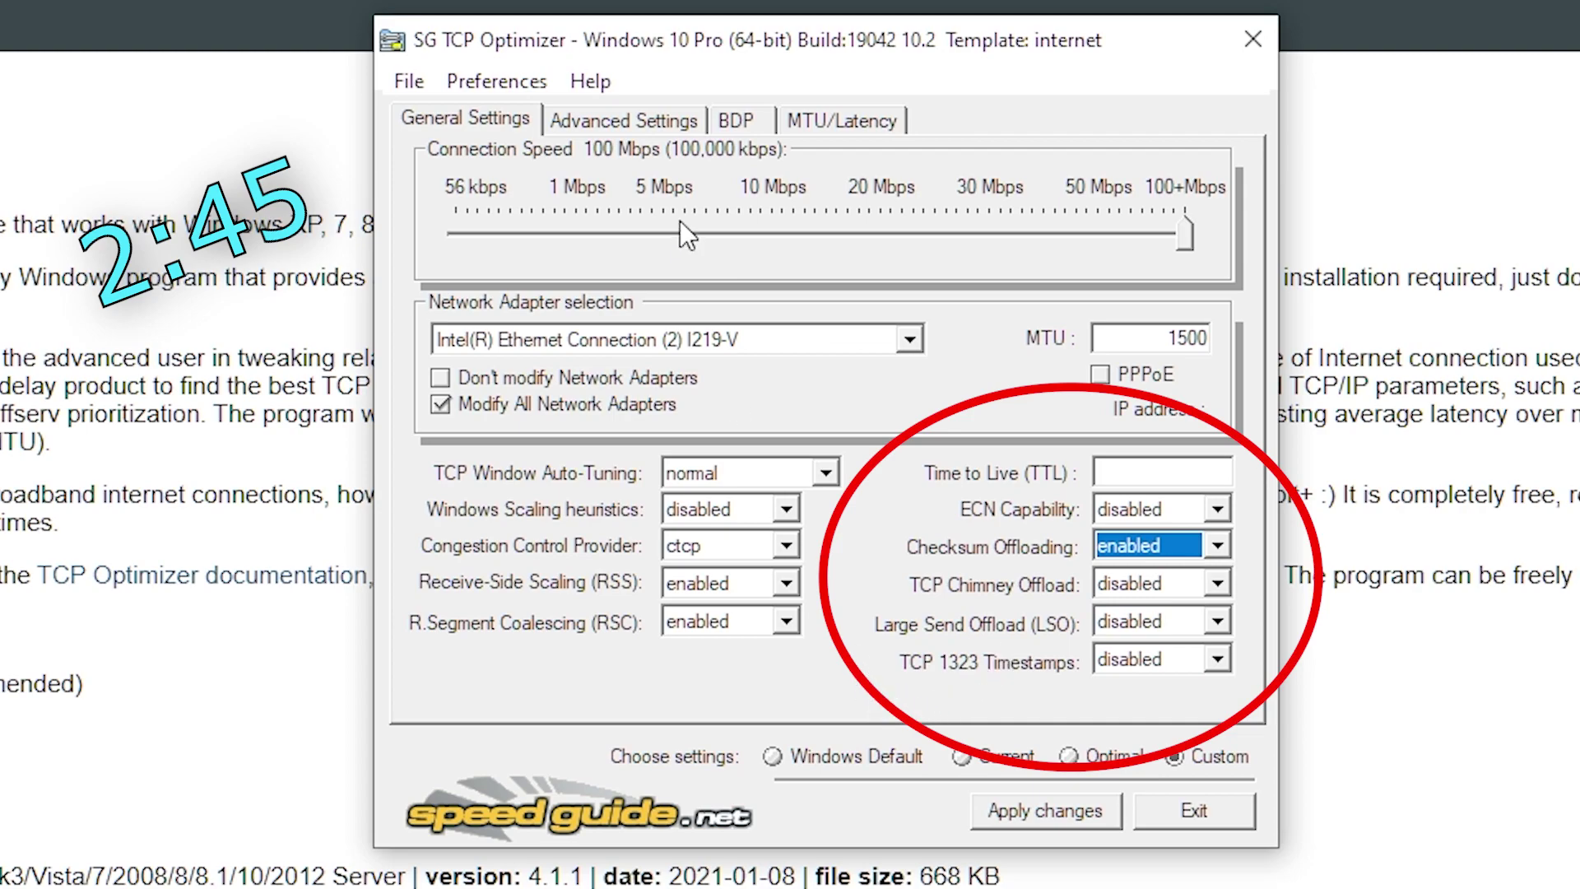
On Advanced Settings, enter 10 connections and priorities Local 4, Host 5, DNS 6, NetBT 7
click(587, 122)
text(1)
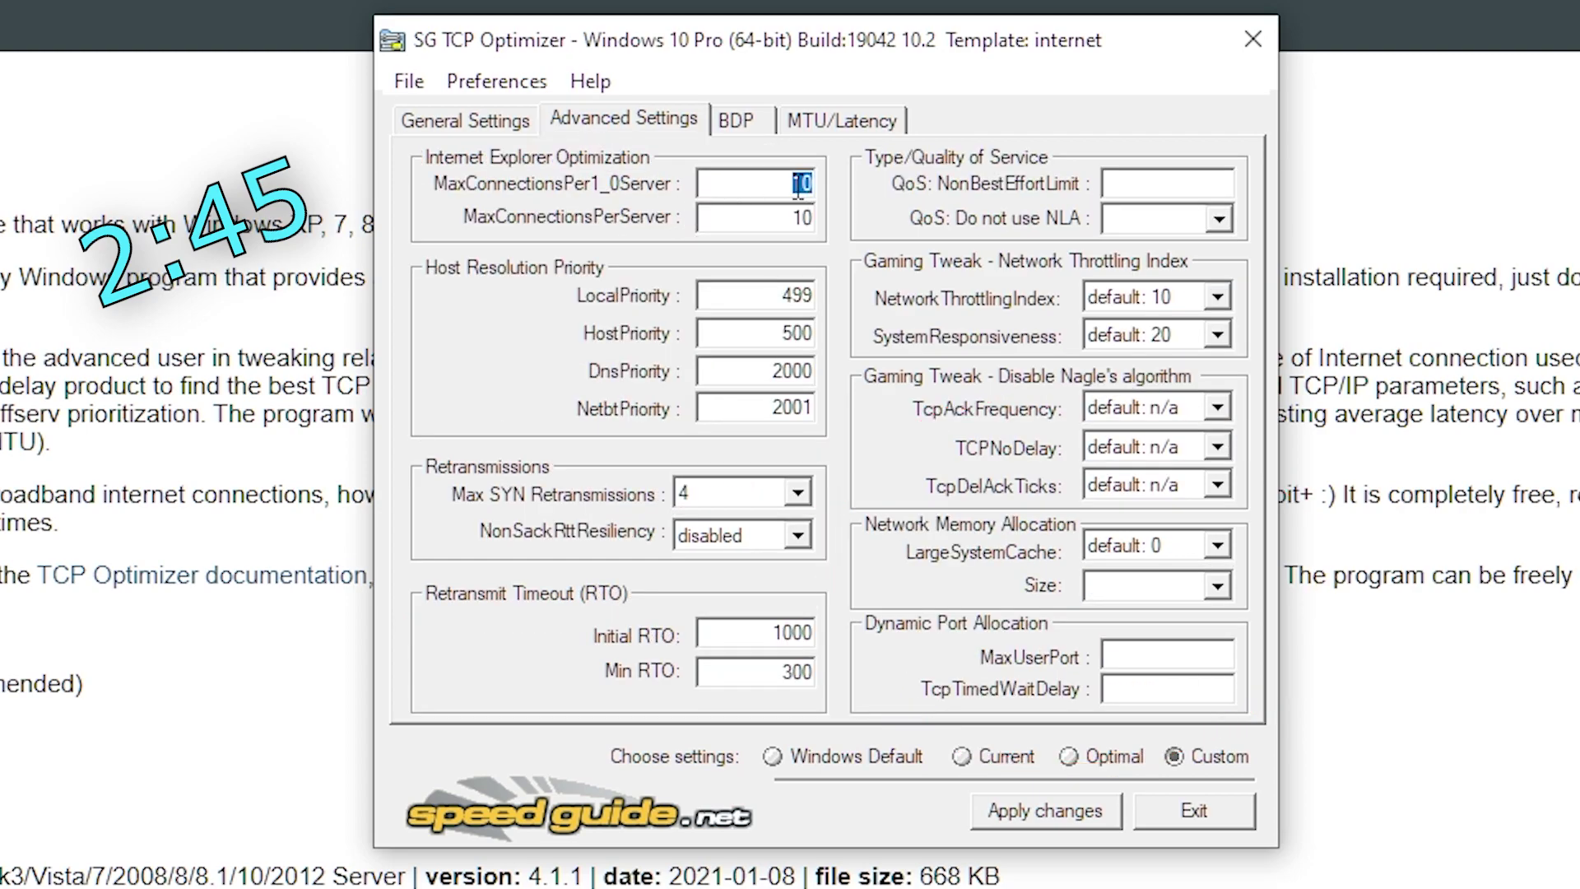
text(0)
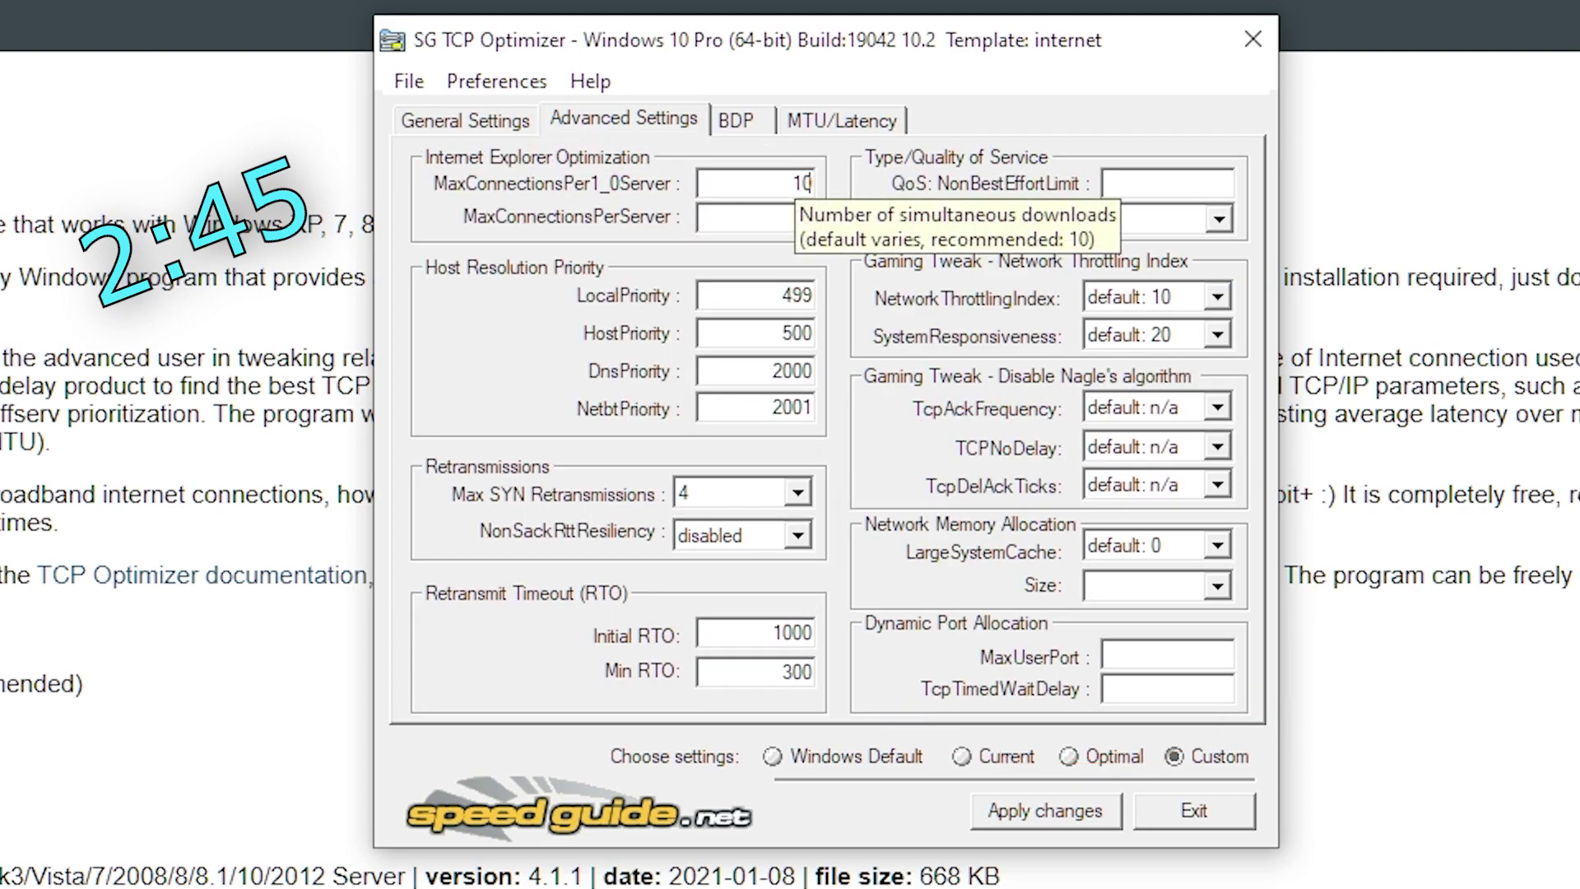
key(Tab)
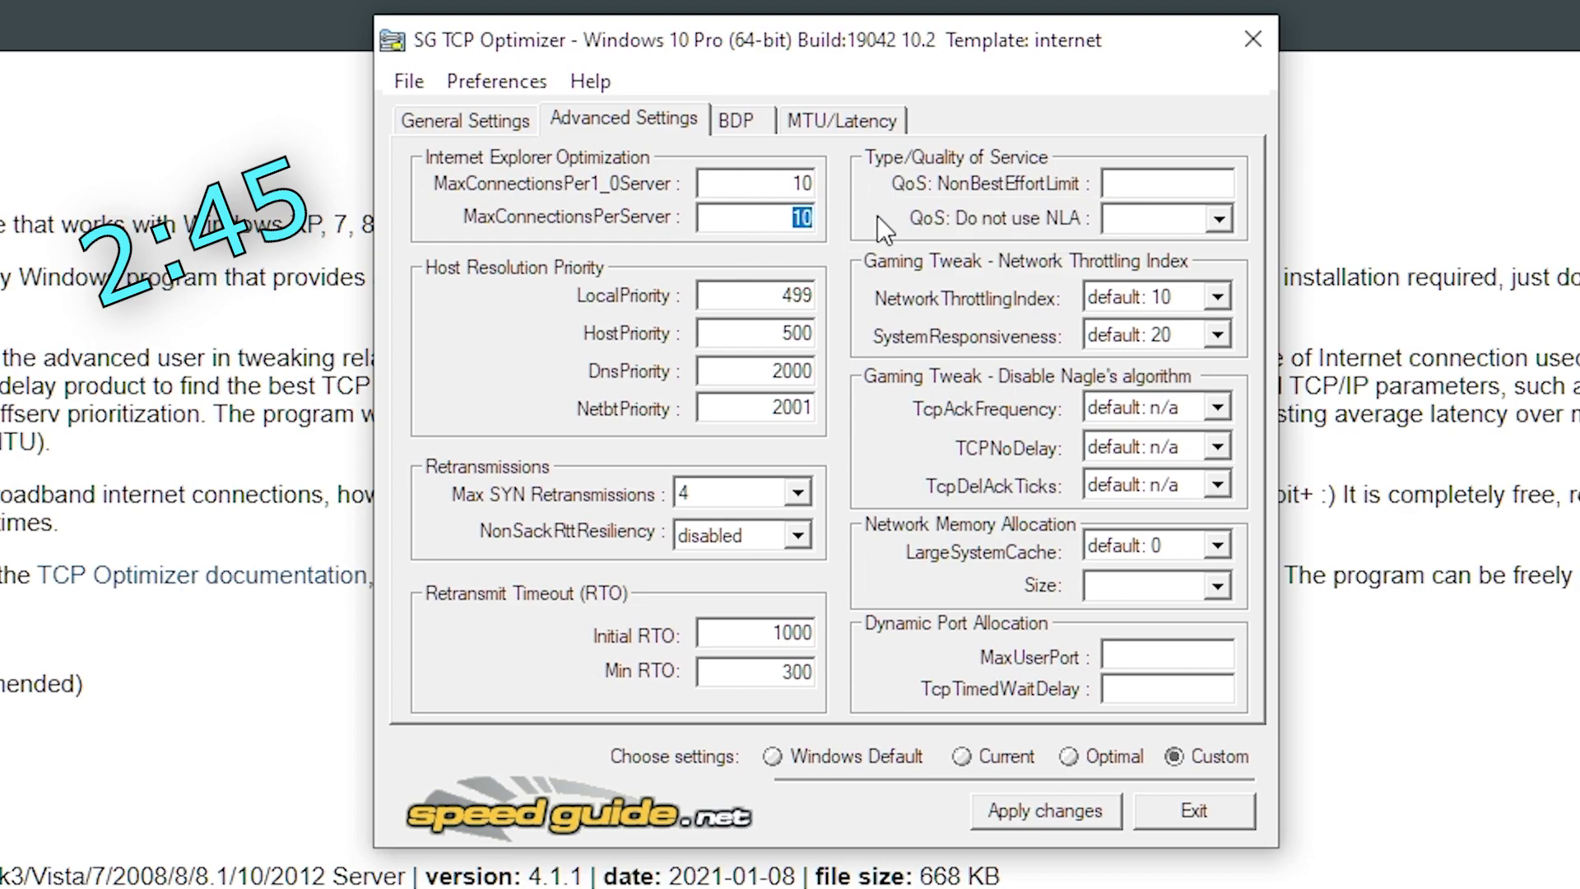
text(10)
key(Tab)
text(4)
key(Tab)
text(5)
key(Tab)
text(6)
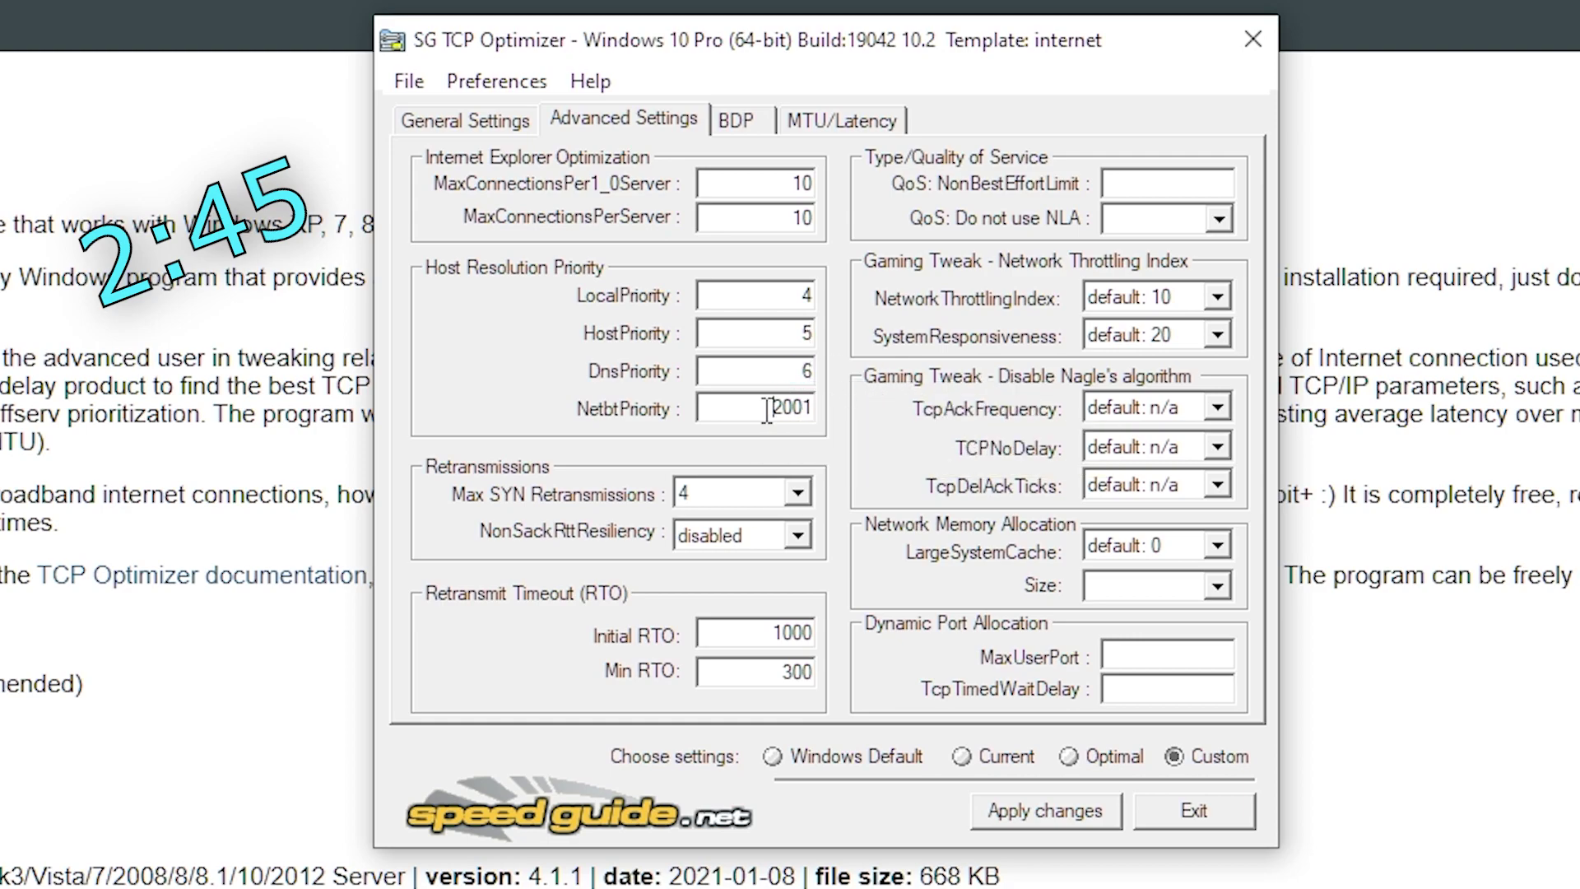
key(Tab)
text(7)
Set Max SYN Retransmissions 2, NonSackRttResiliency disabled, Initial RTO 2000 and Min RTO 300
click(795, 492)
click(706, 570)
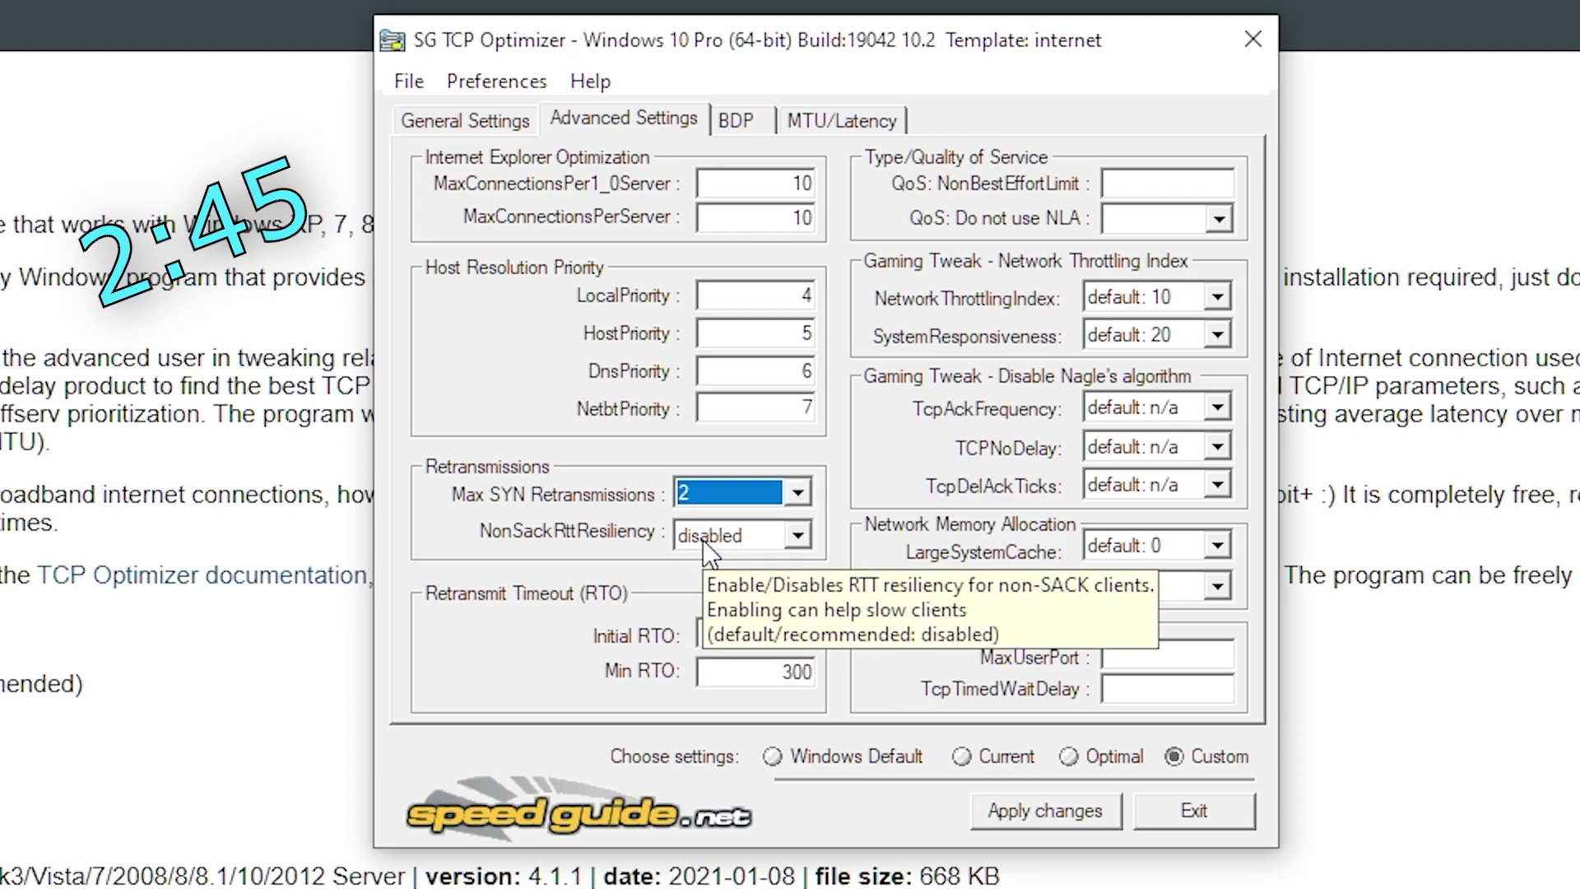
click(702, 540)
click(741, 611)
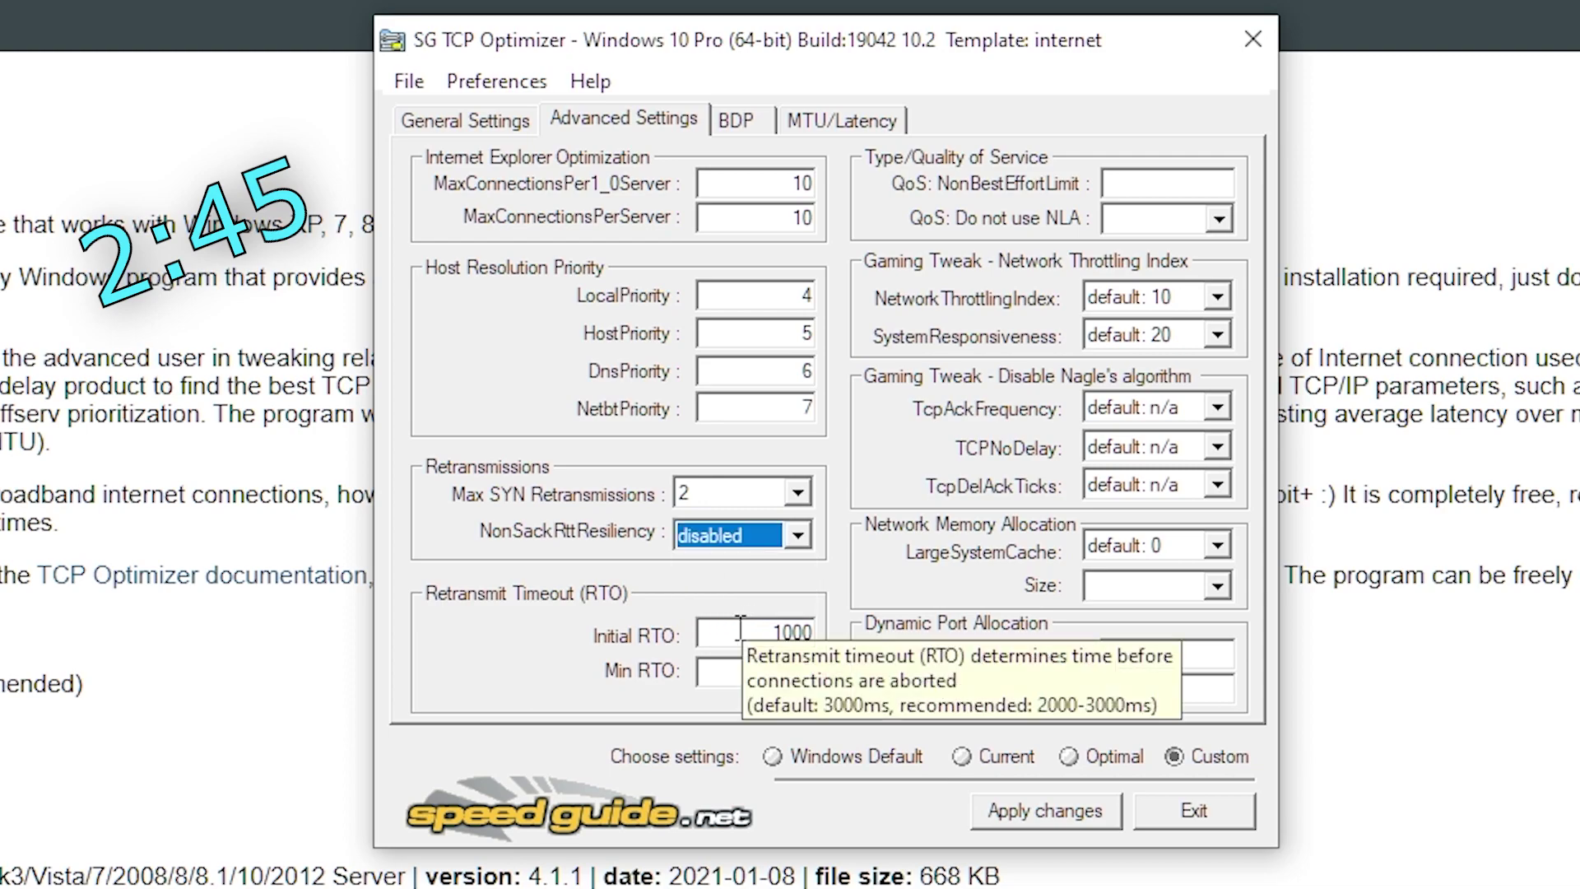
double_click(745, 628)
text(2000)
double_click(757, 671)
text(300)
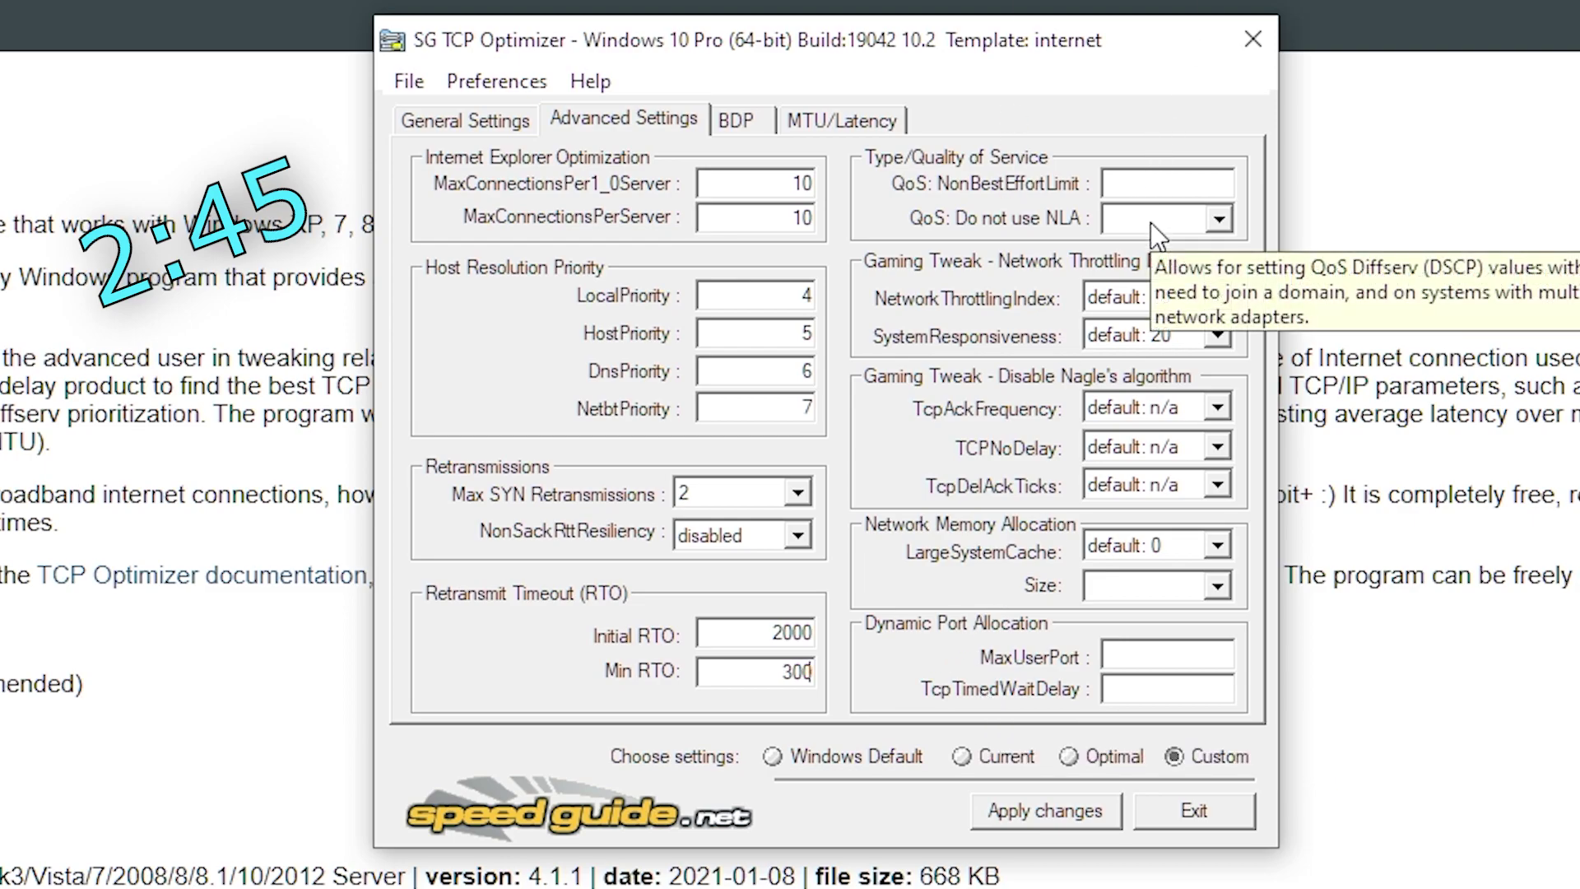
Set QoS NLA optimal 1, throttling disabled, SystemResponsiveness gaming 0, TcpAckFrequency 1, TCPNoDelay 1
click(1151, 222)
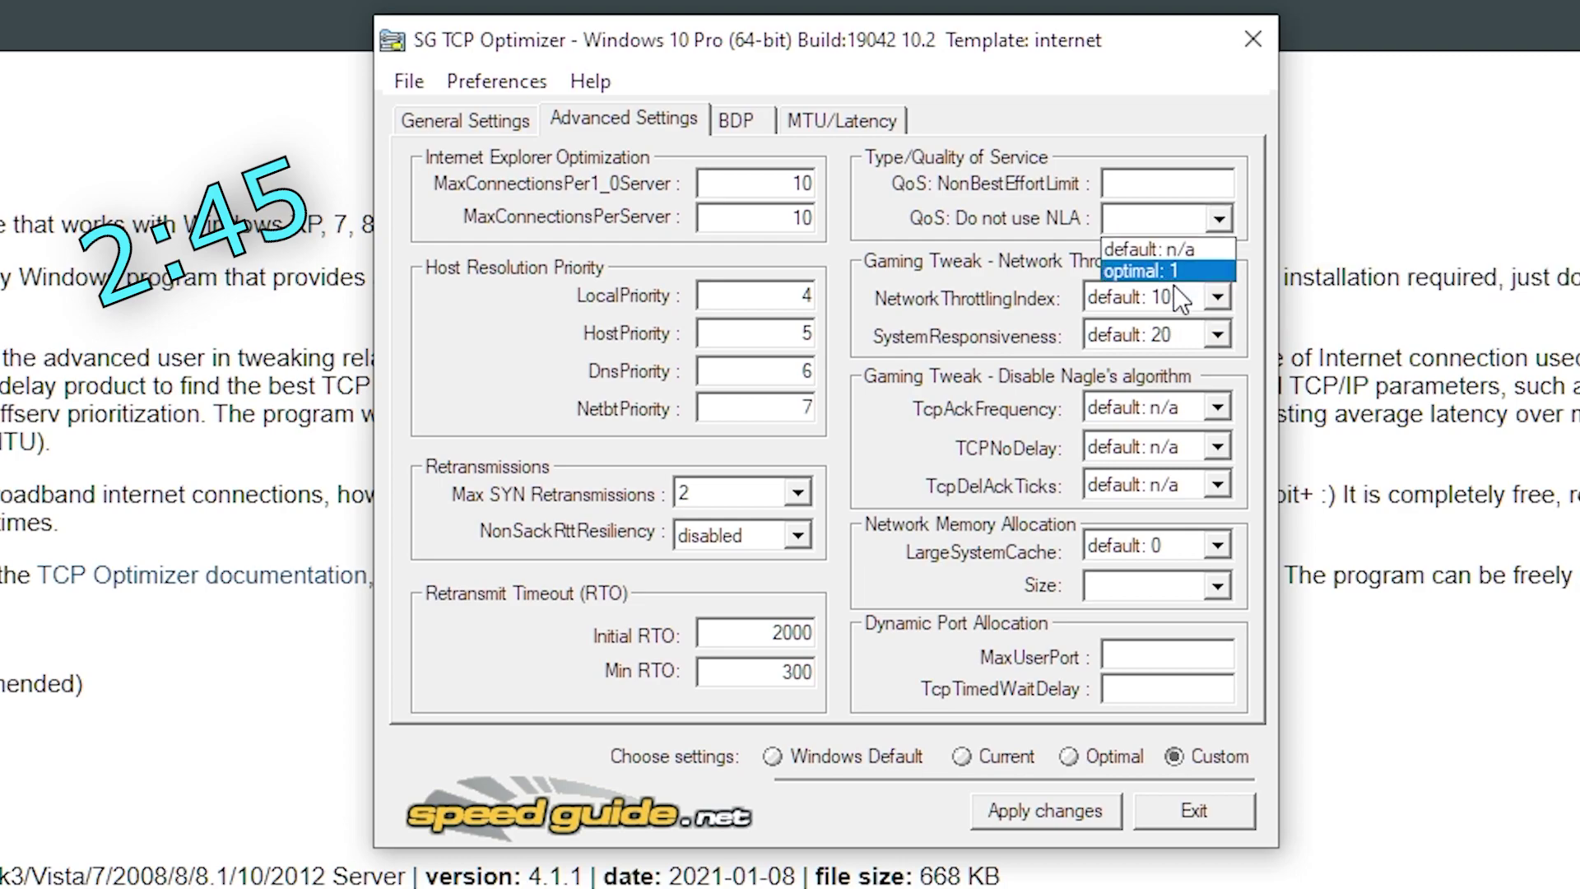
click(1177, 279)
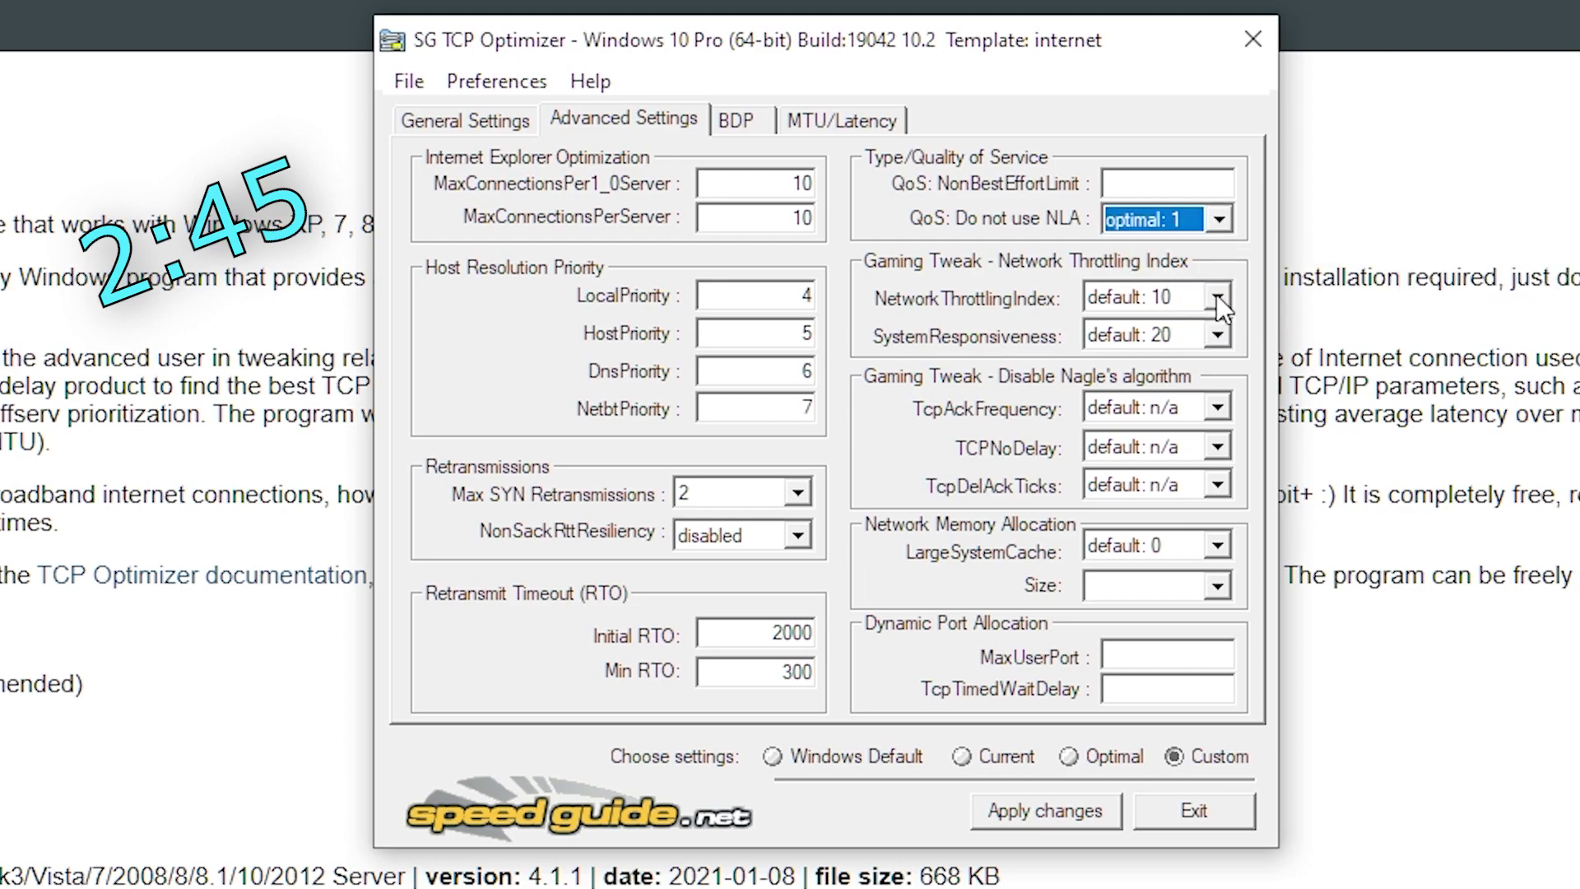
click(1216, 297)
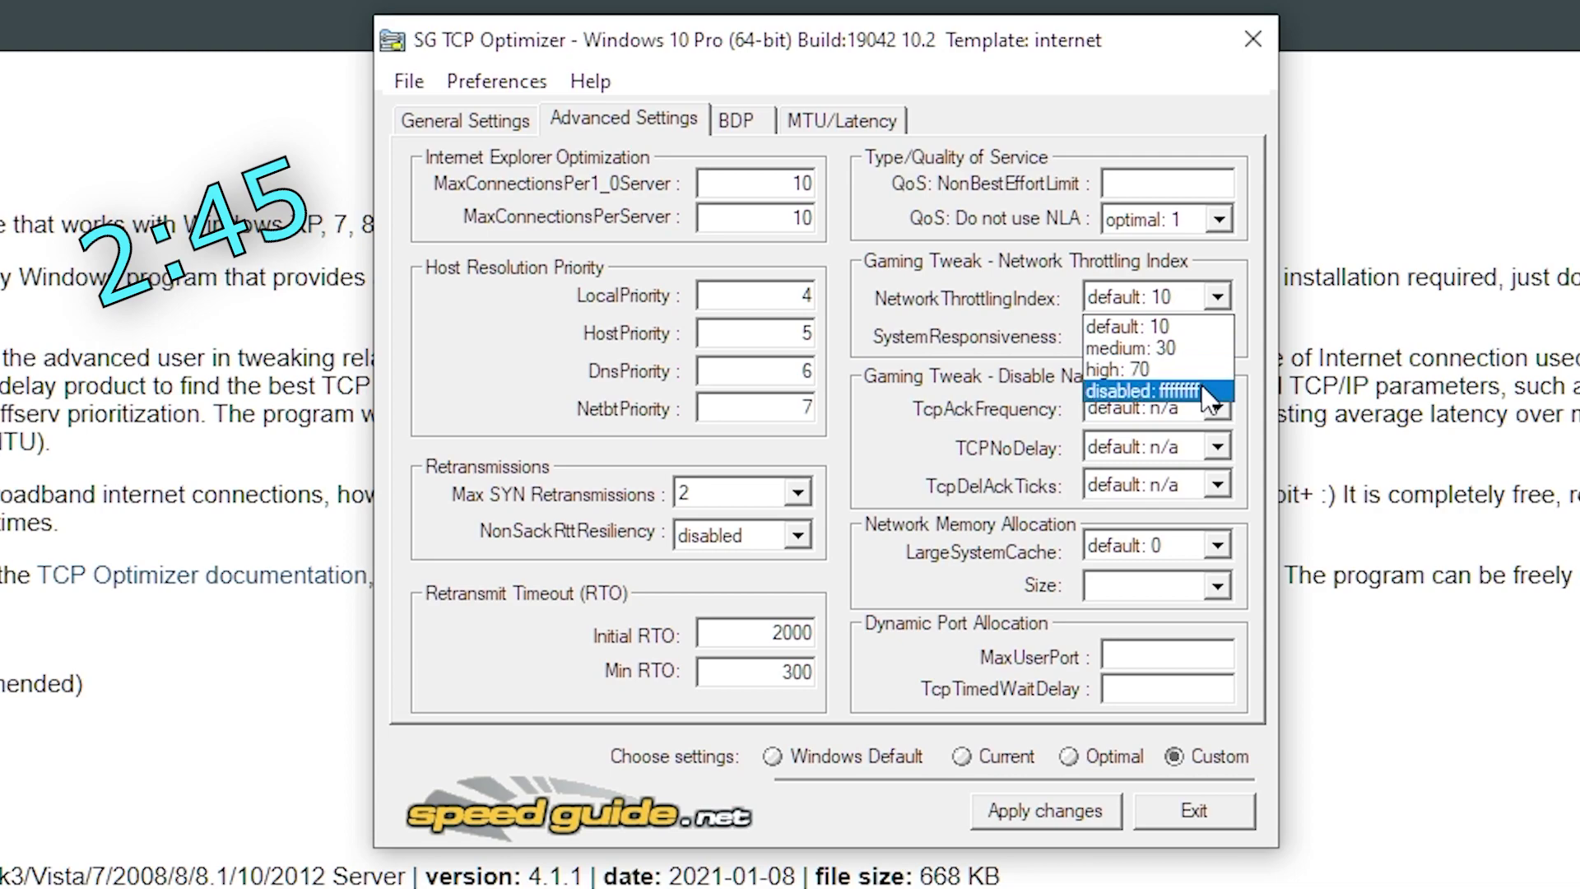
click(1201, 388)
click(1211, 342)
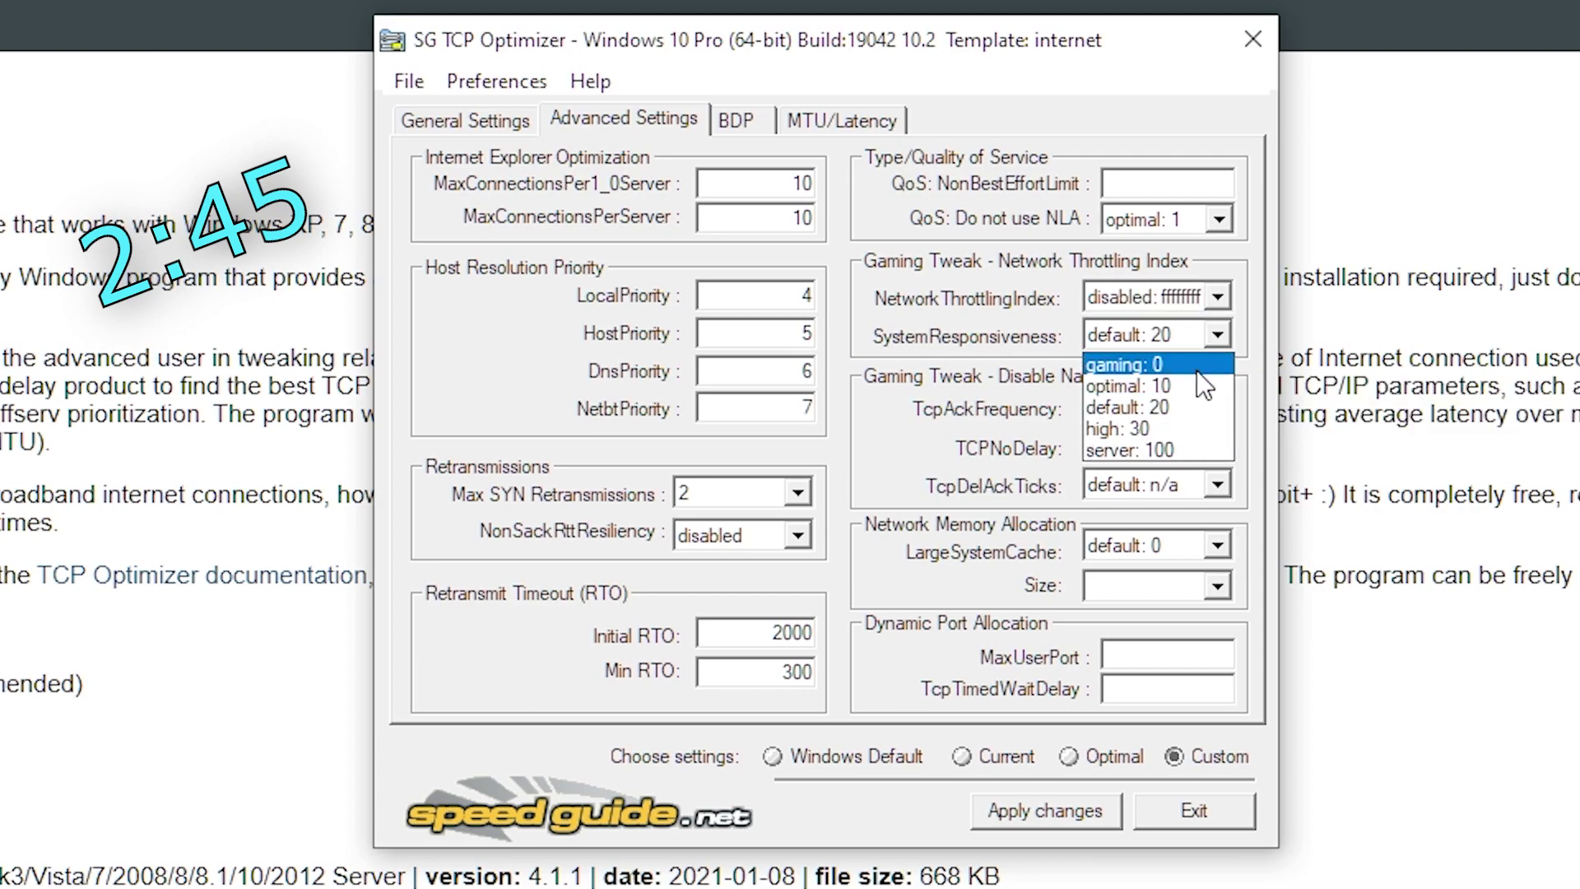
click(1196, 369)
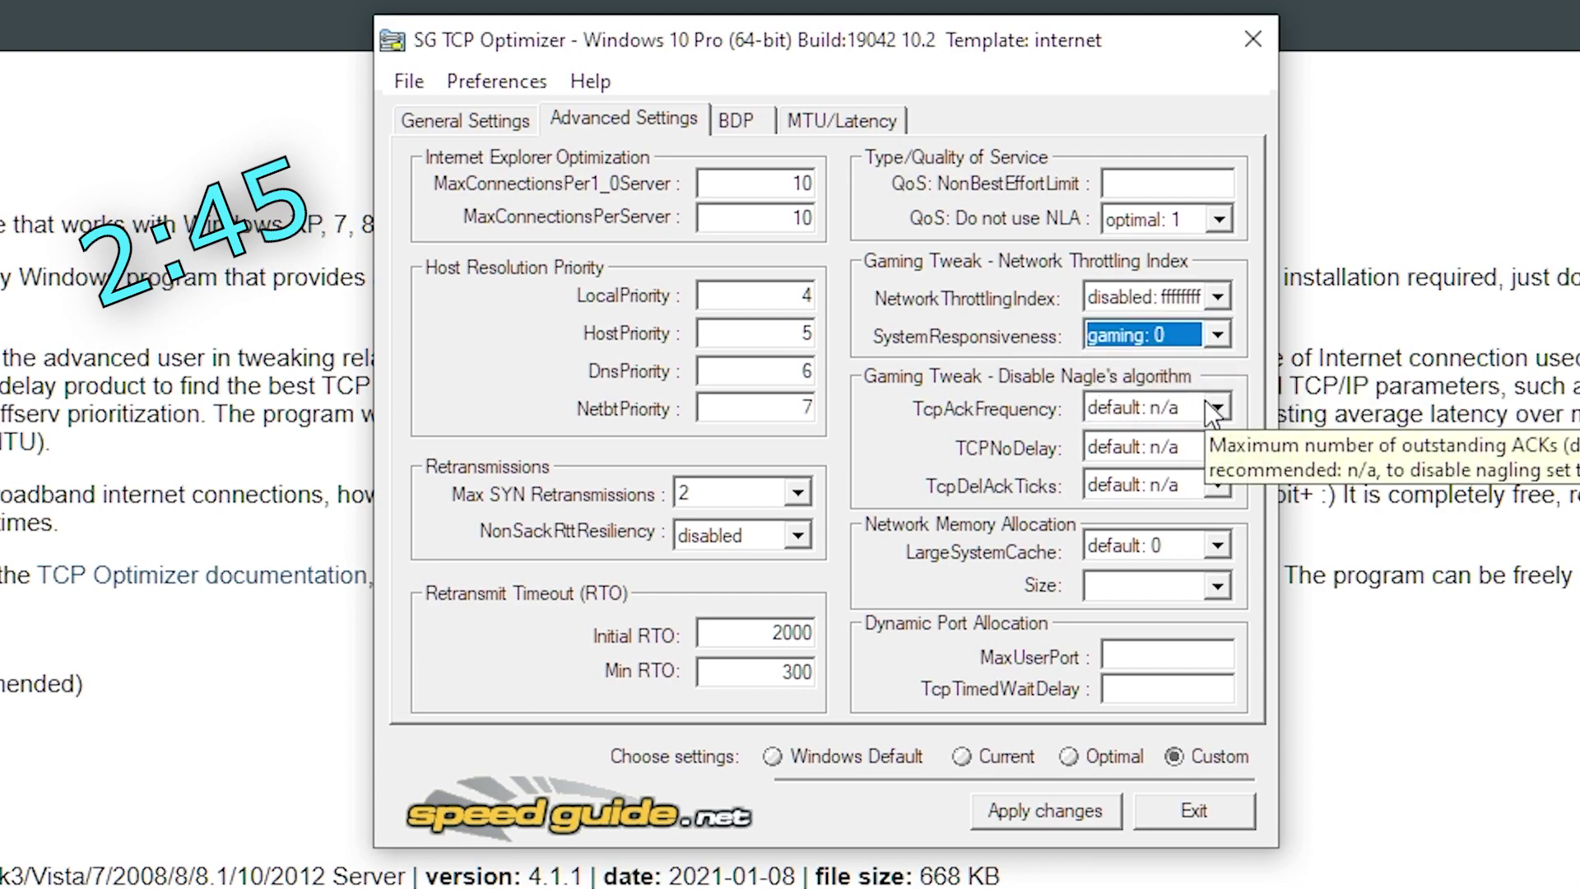
click(1215, 409)
click(1189, 458)
click(1198, 446)
click(1175, 491)
Set TcpDelAckTicks 0, LargeSystemCache default 0, Size default 1, and apply all changes
click(1215, 485)
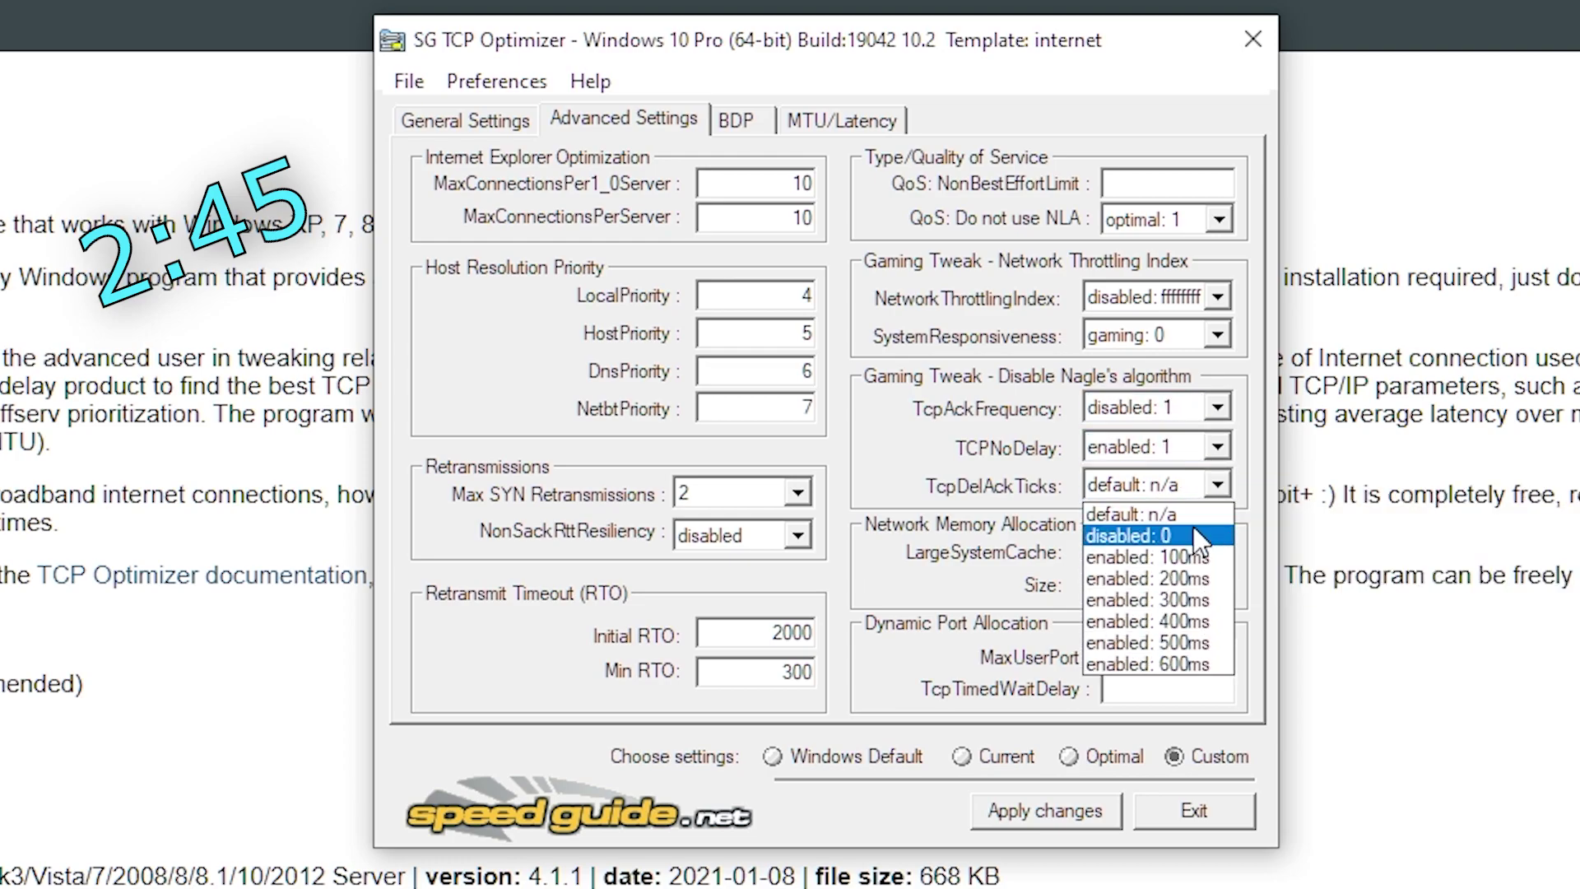
click(1190, 534)
click(1205, 554)
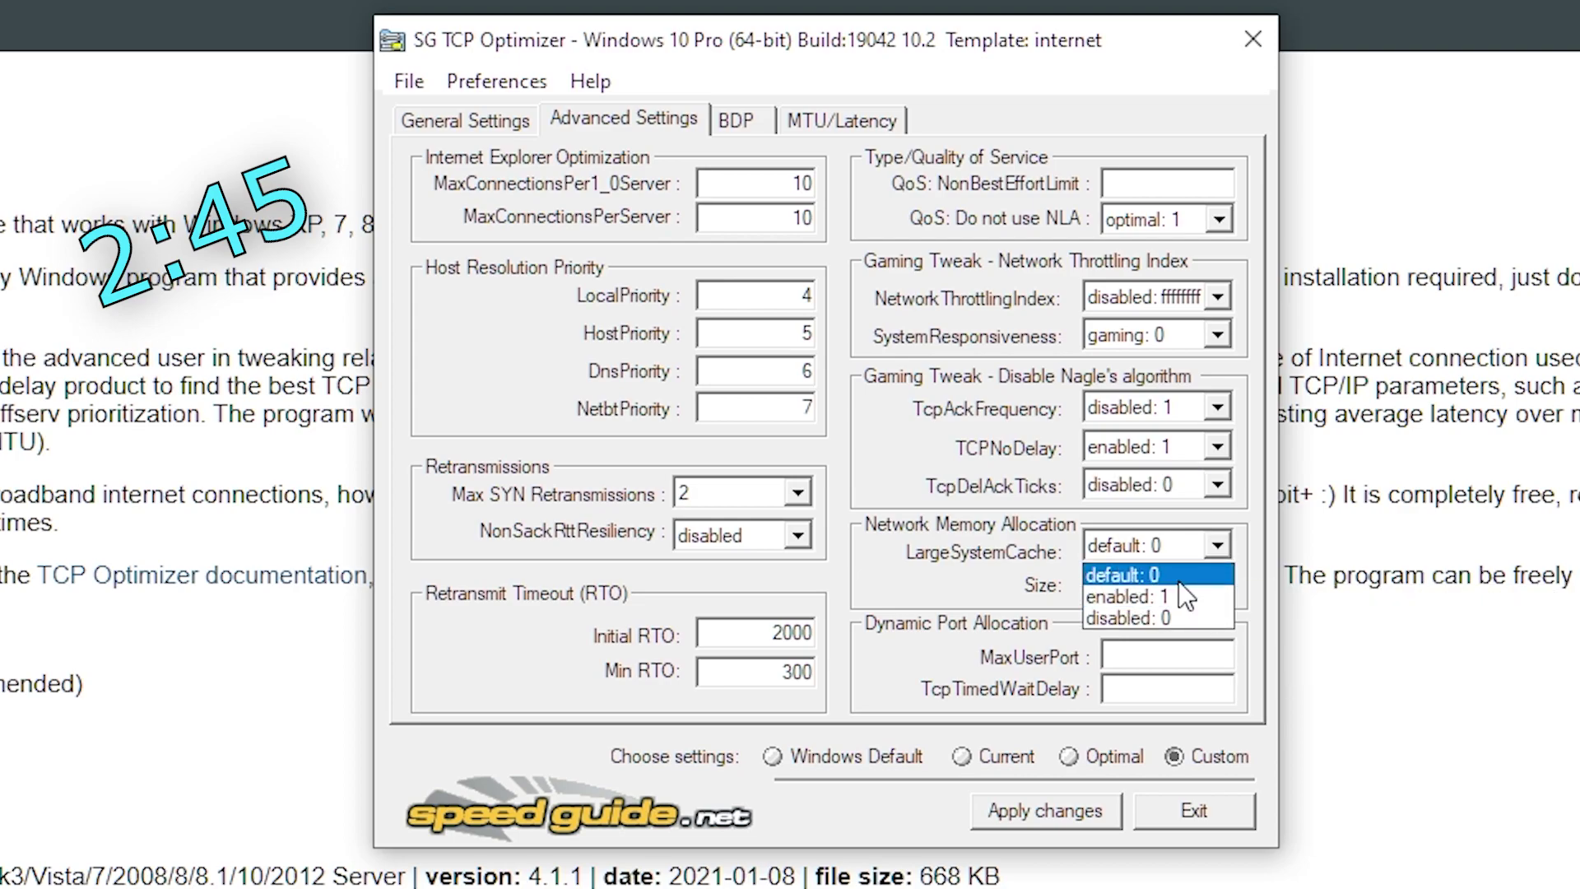
click(1179, 581)
click(1184, 586)
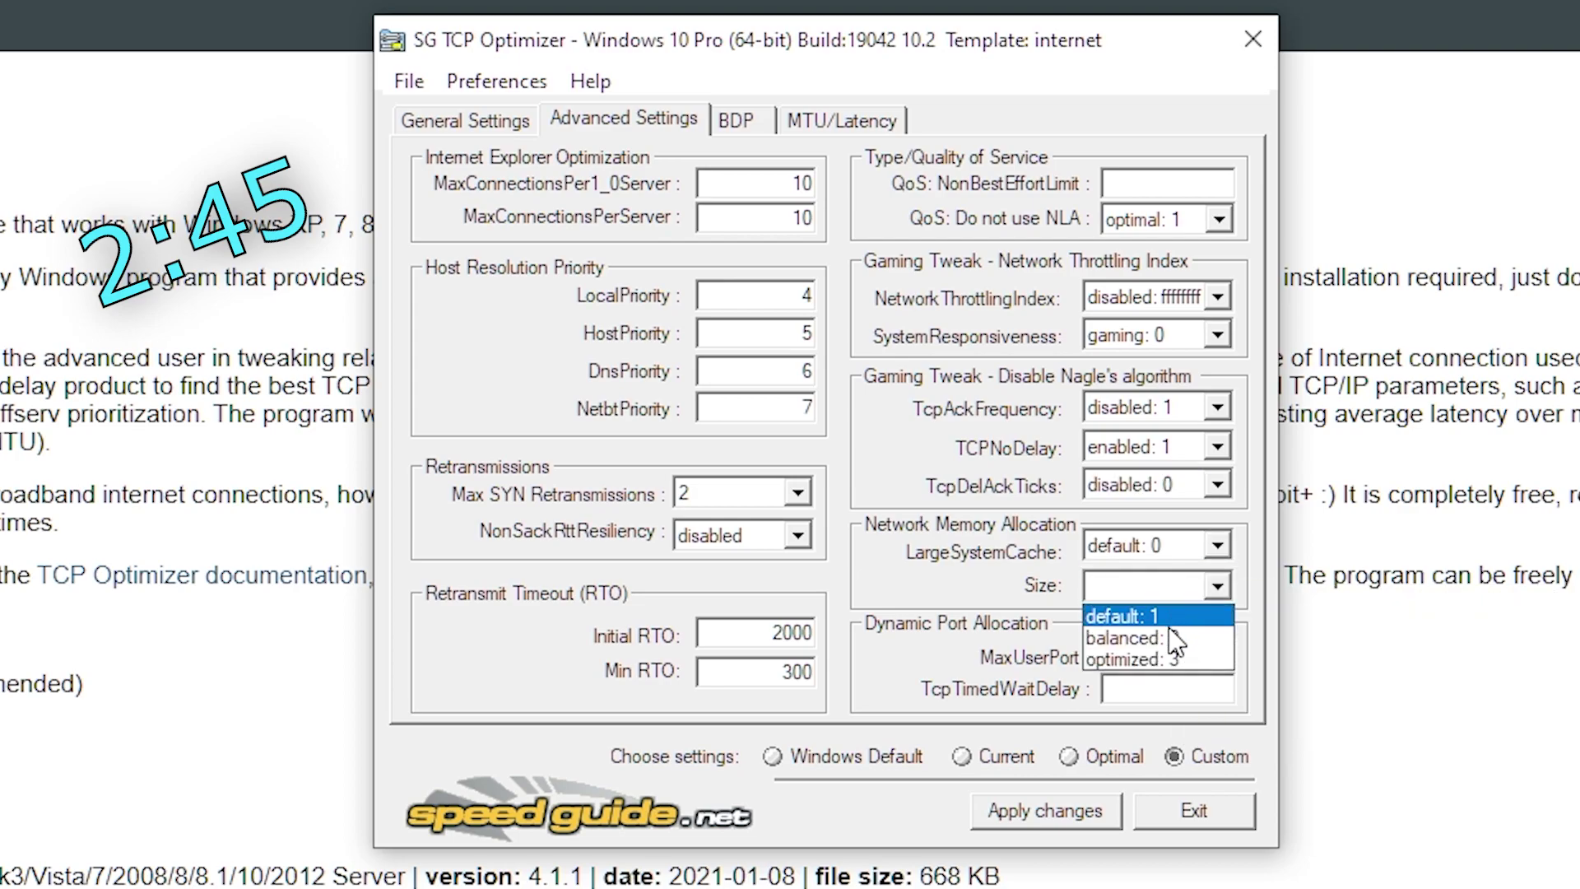
click(1158, 615)
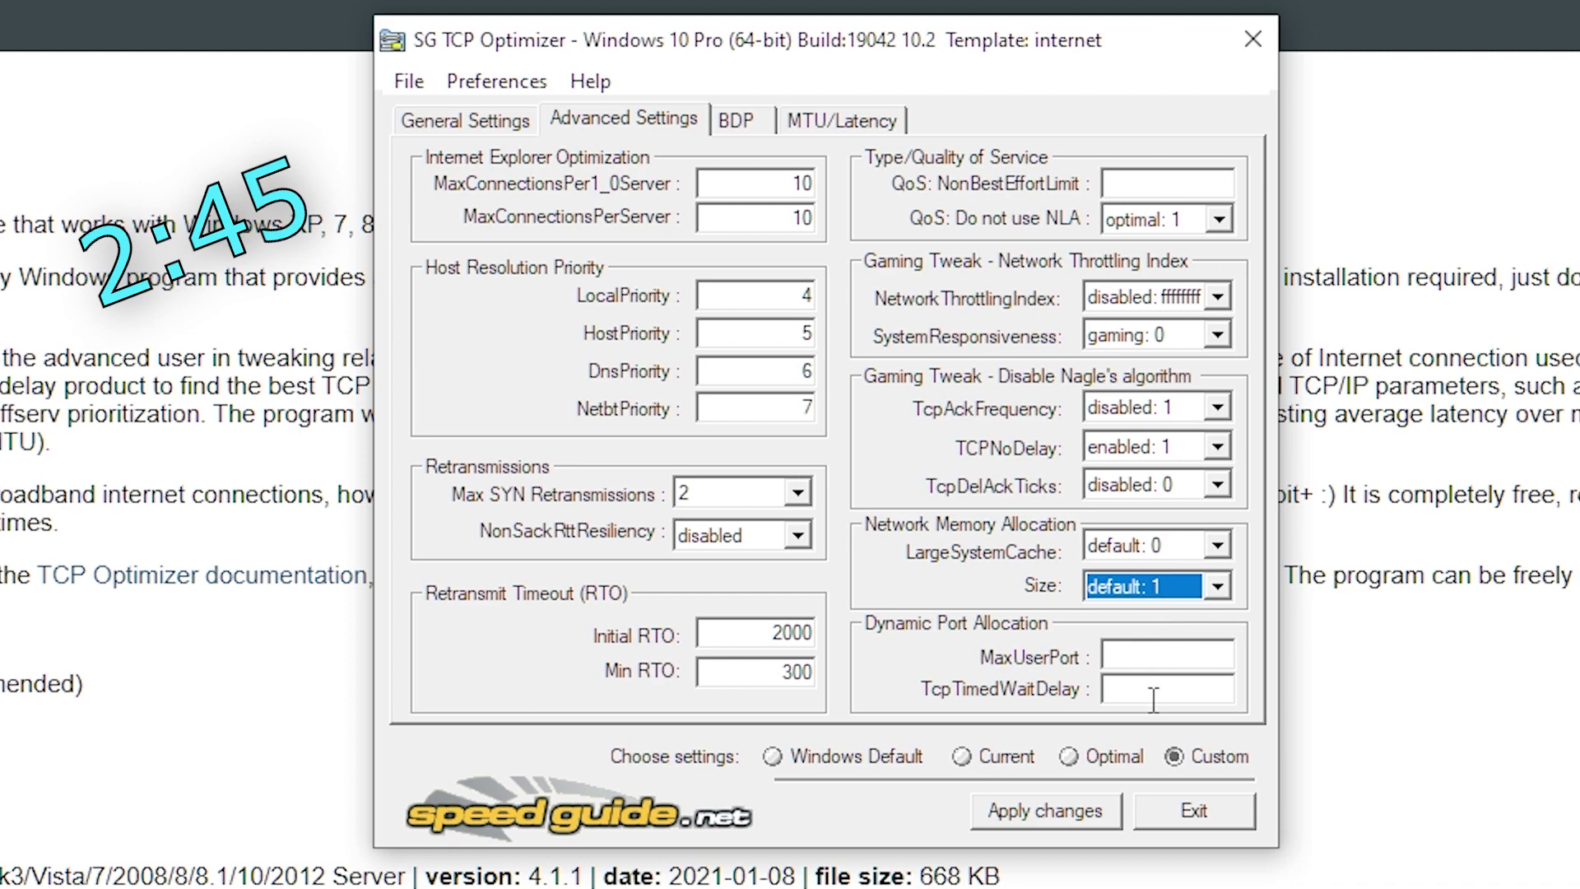
click(1070, 818)
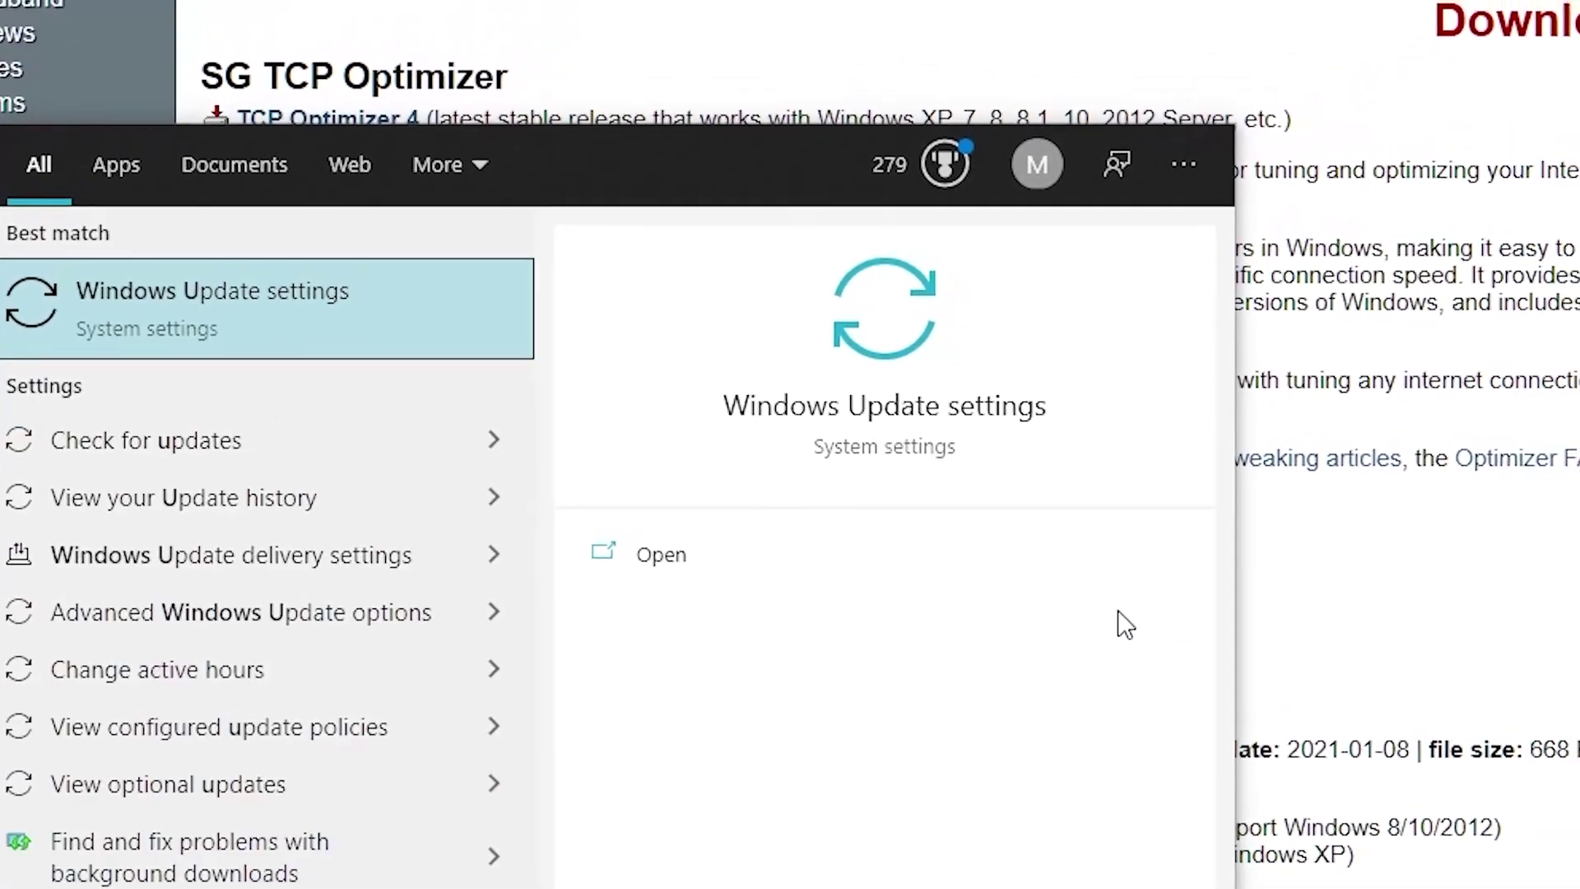
Find Delivery Optimisation via Windows search and switch 'Allow downloads from other PCs' Off
text(pdate)
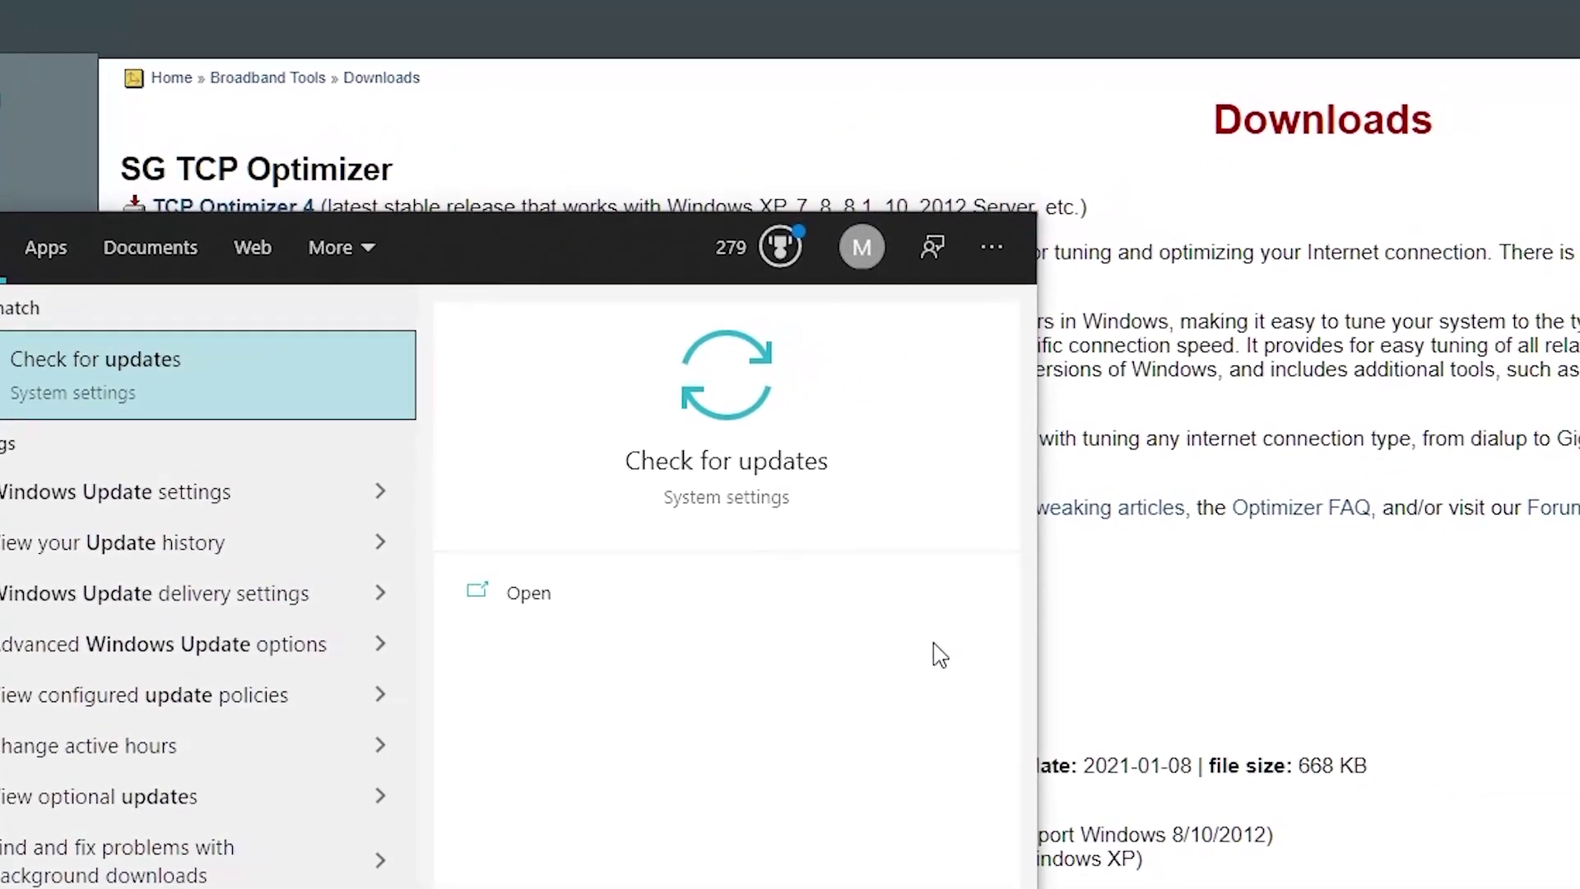
text( deliver)
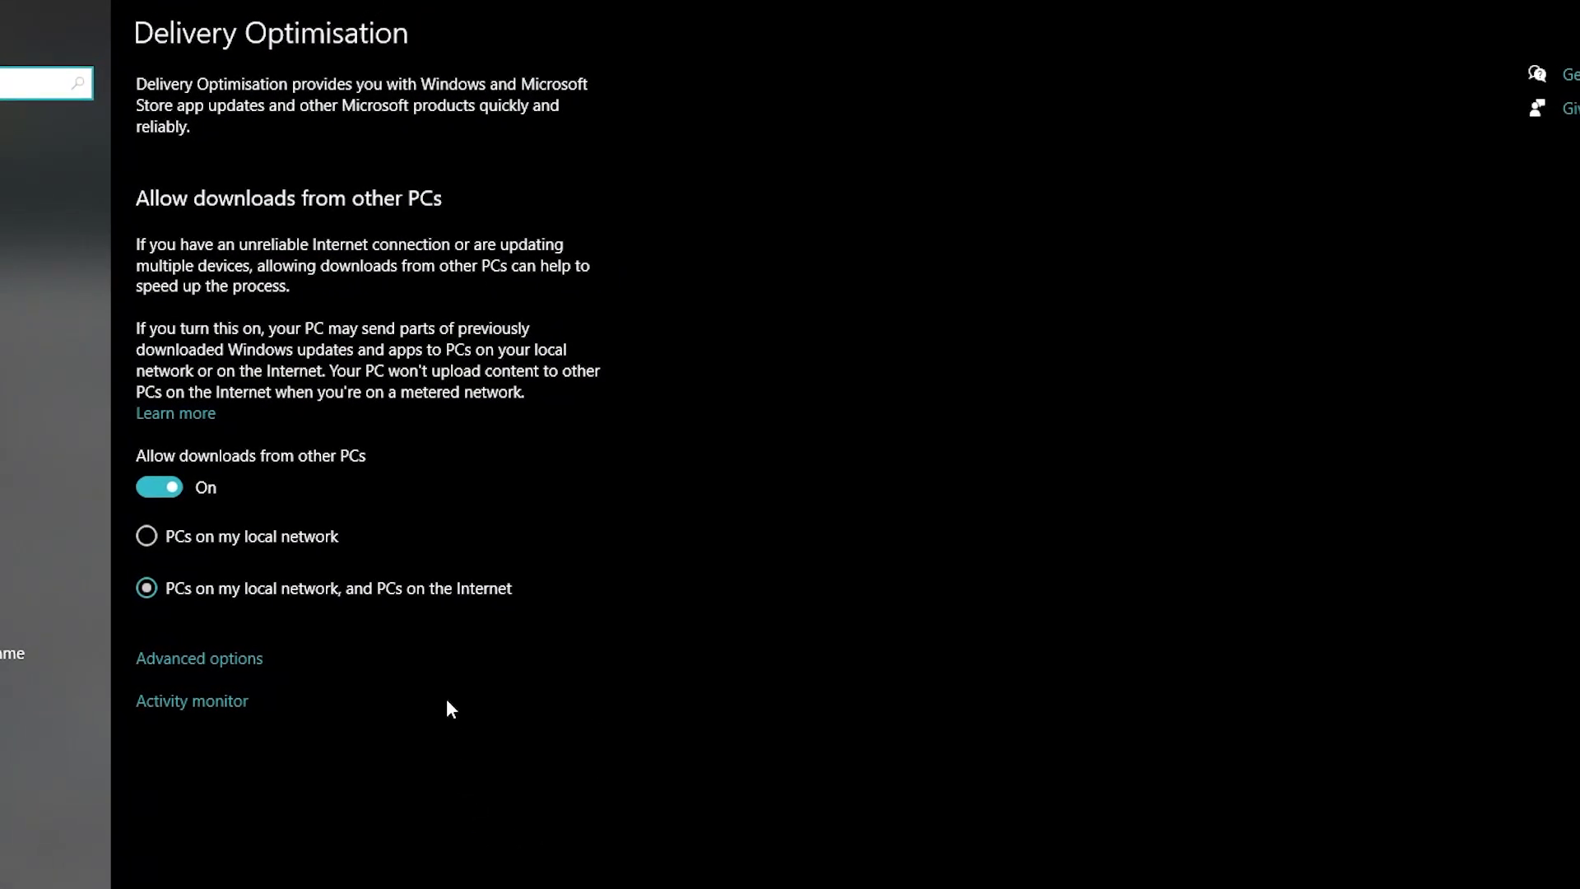
click(175, 489)
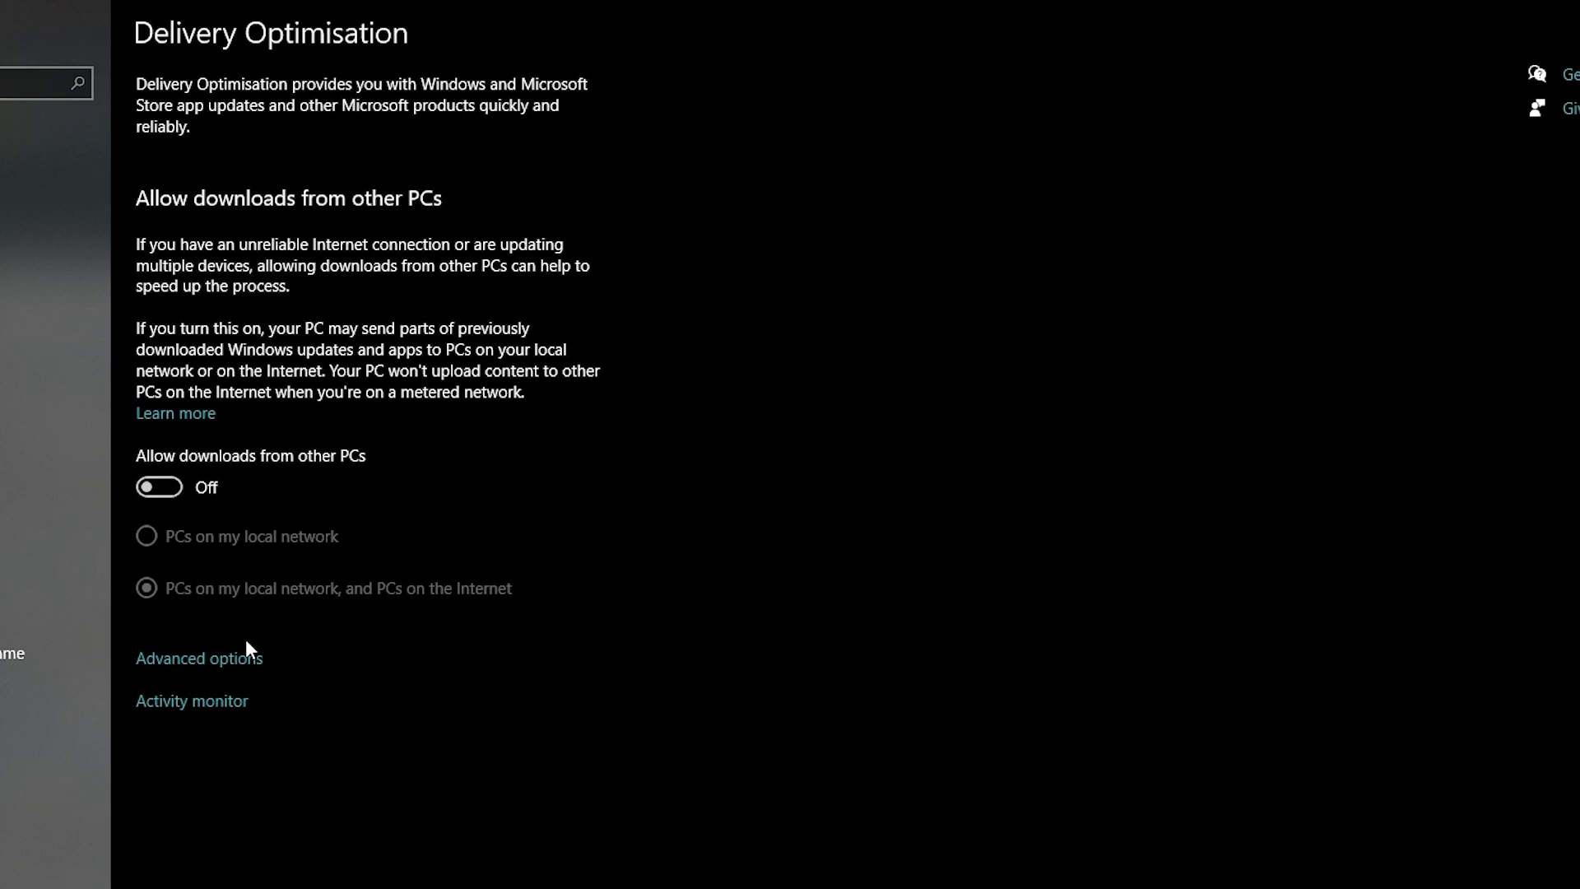
Limit background and foreground downloads to 5% of measured bandwidth in Advanced options
click(251, 655)
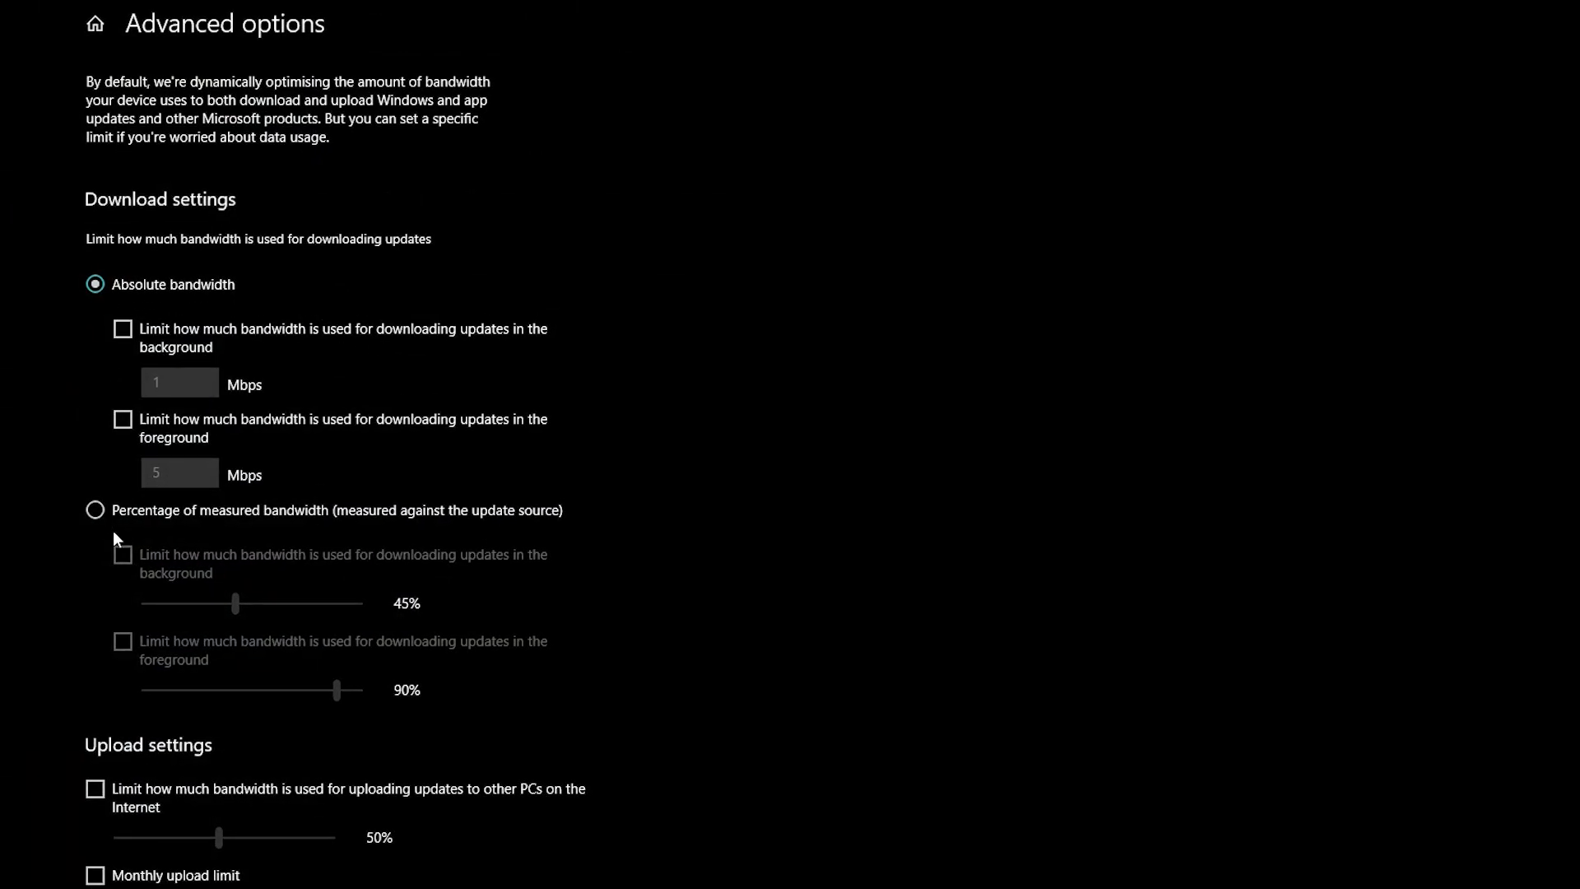
click(90, 512)
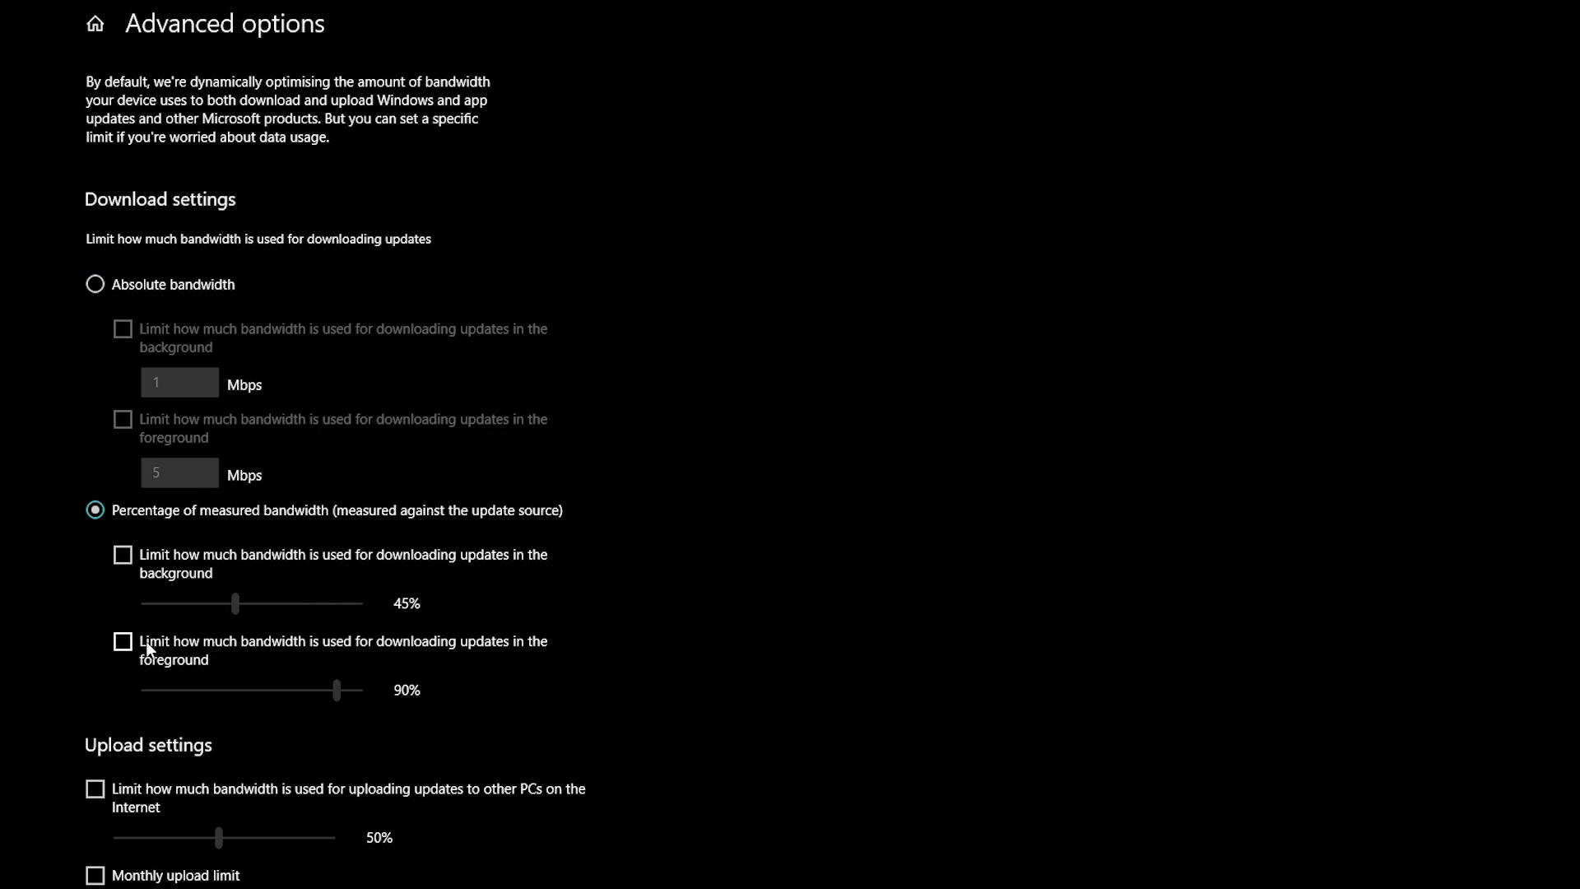
click(123, 554)
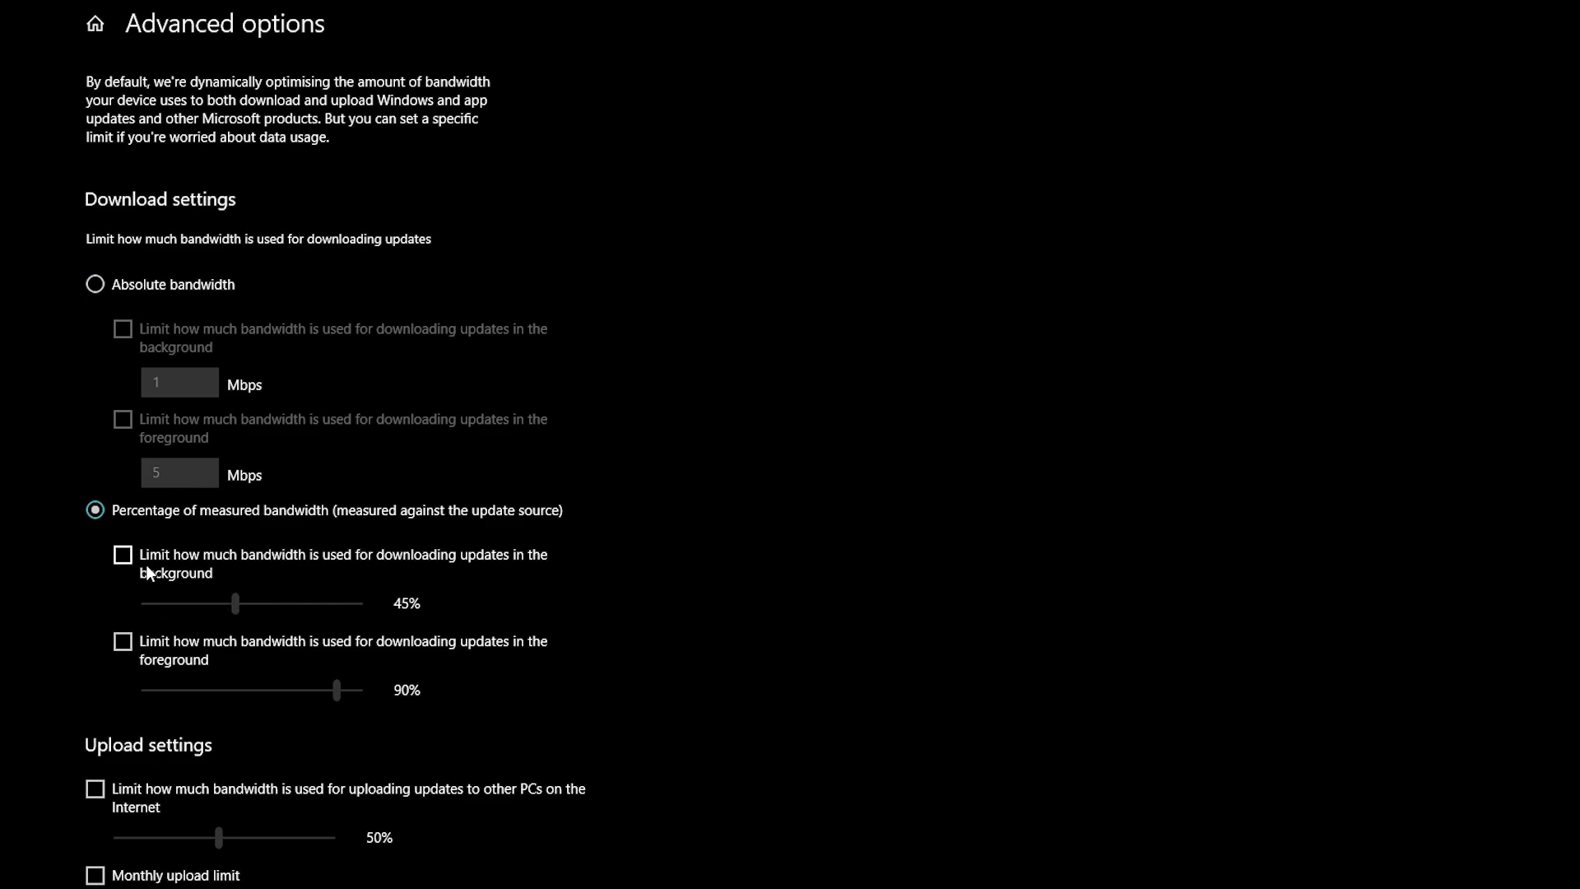
click(122, 641)
drag(197, 606, 146, 605)
drag(203, 690, 145, 690)
Limit uploads to 5% of bandwidth and a 5 GB monthly cap
scroll(204, 629, down, 3)
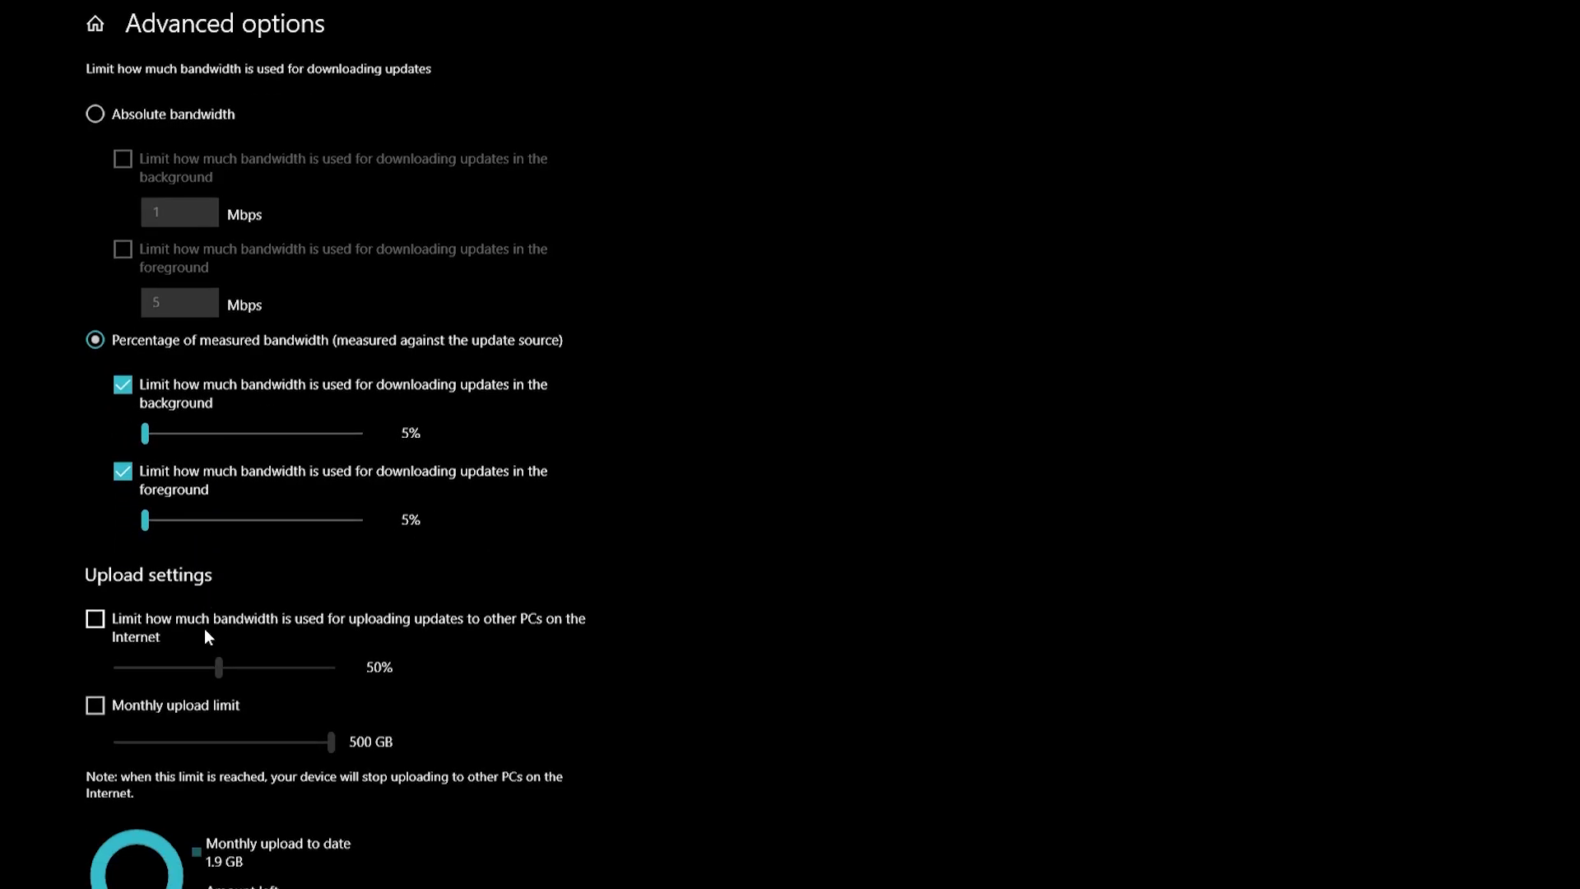
click(107, 576)
click(94, 656)
drag(170, 618, 117, 618)
drag(171, 693, 116, 693)
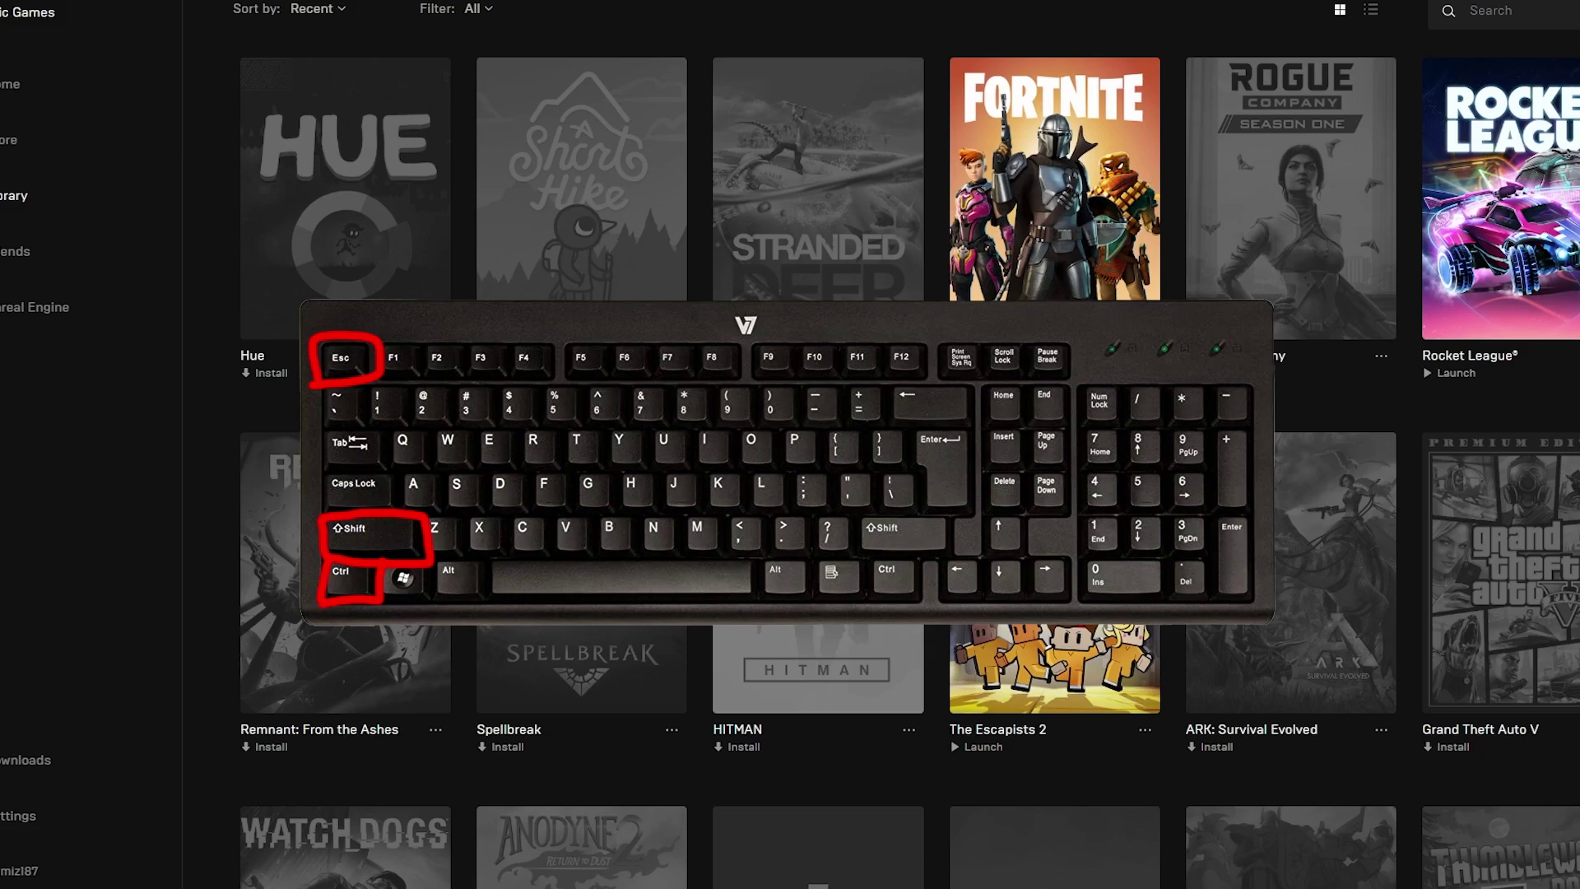
Open Task Manager with Ctrl+Shift+Esc and switch to the detailed Processes view
key(ctrl+shift+Escape)
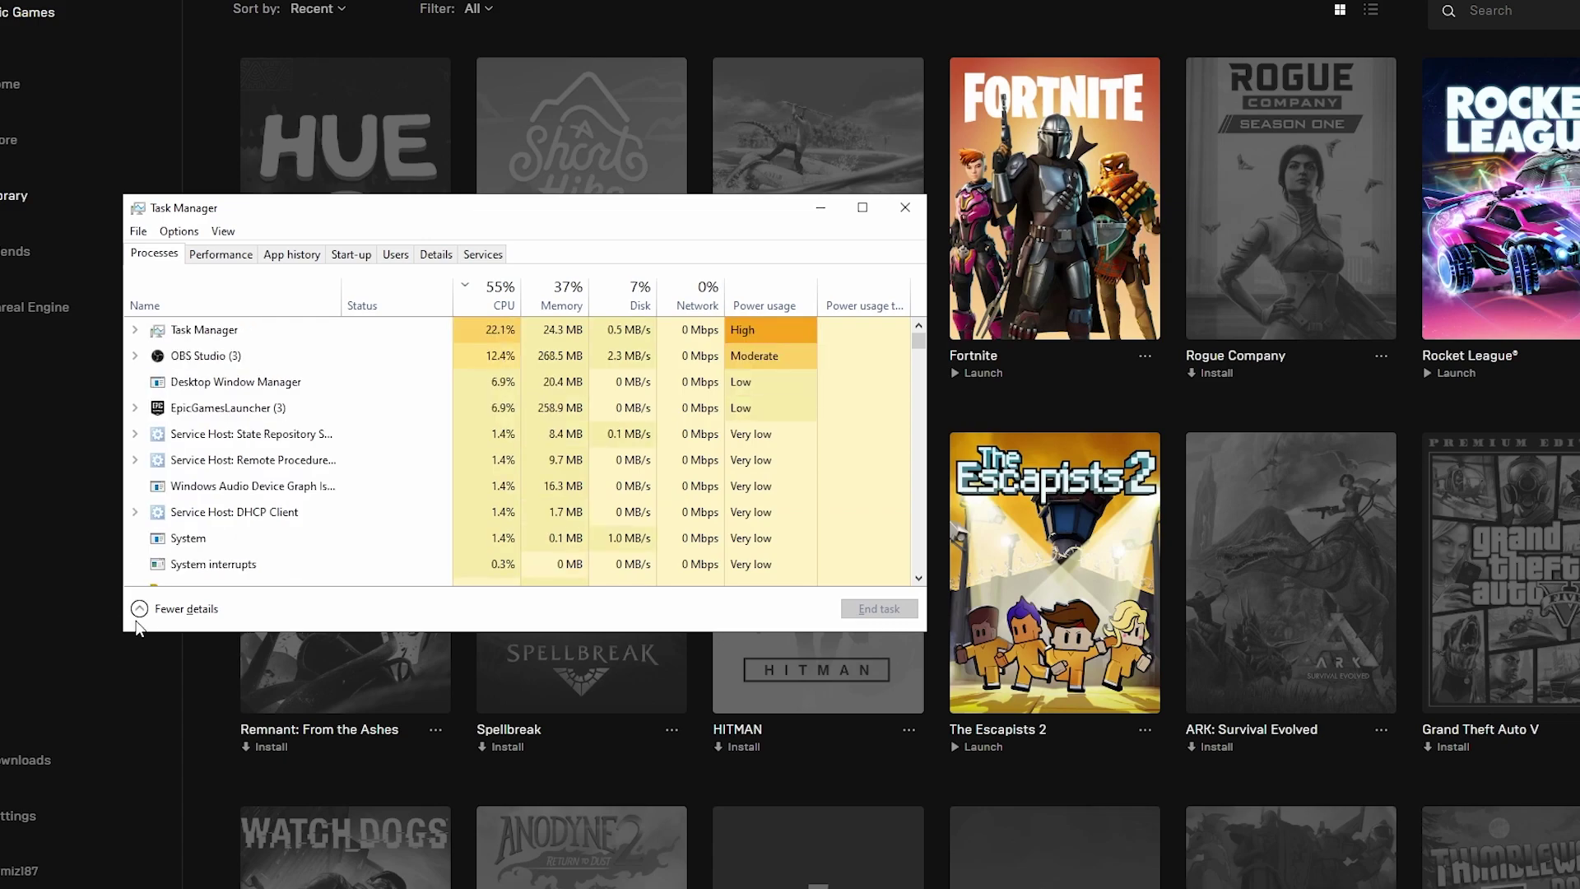
click(169, 611)
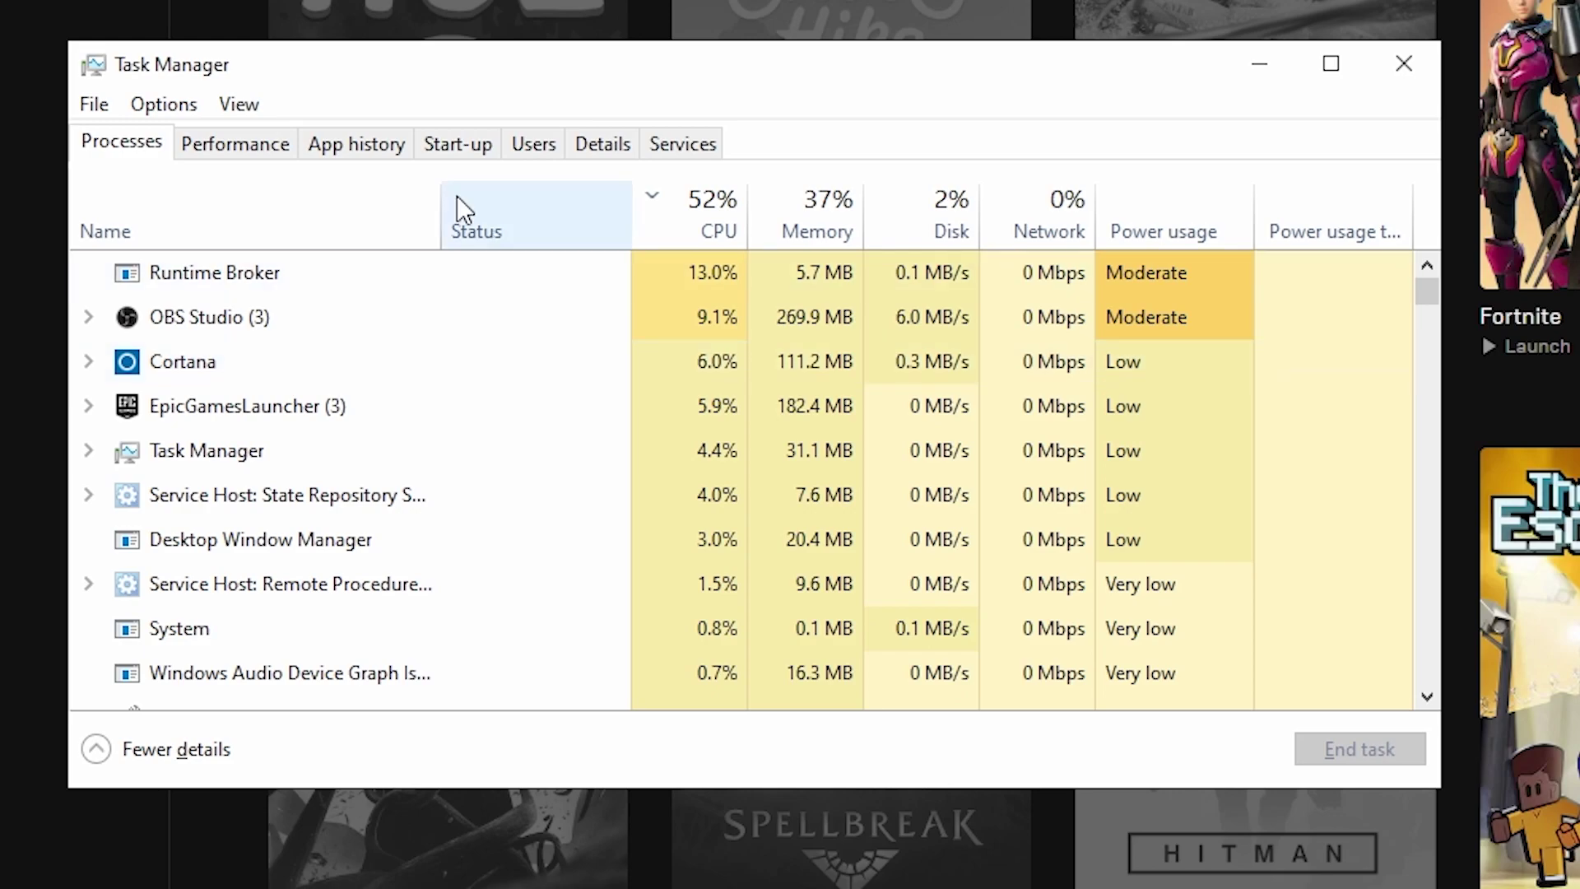
On the Details tab, set EpicGamesLauncher.exe to High priority and confirm the change
click(591, 146)
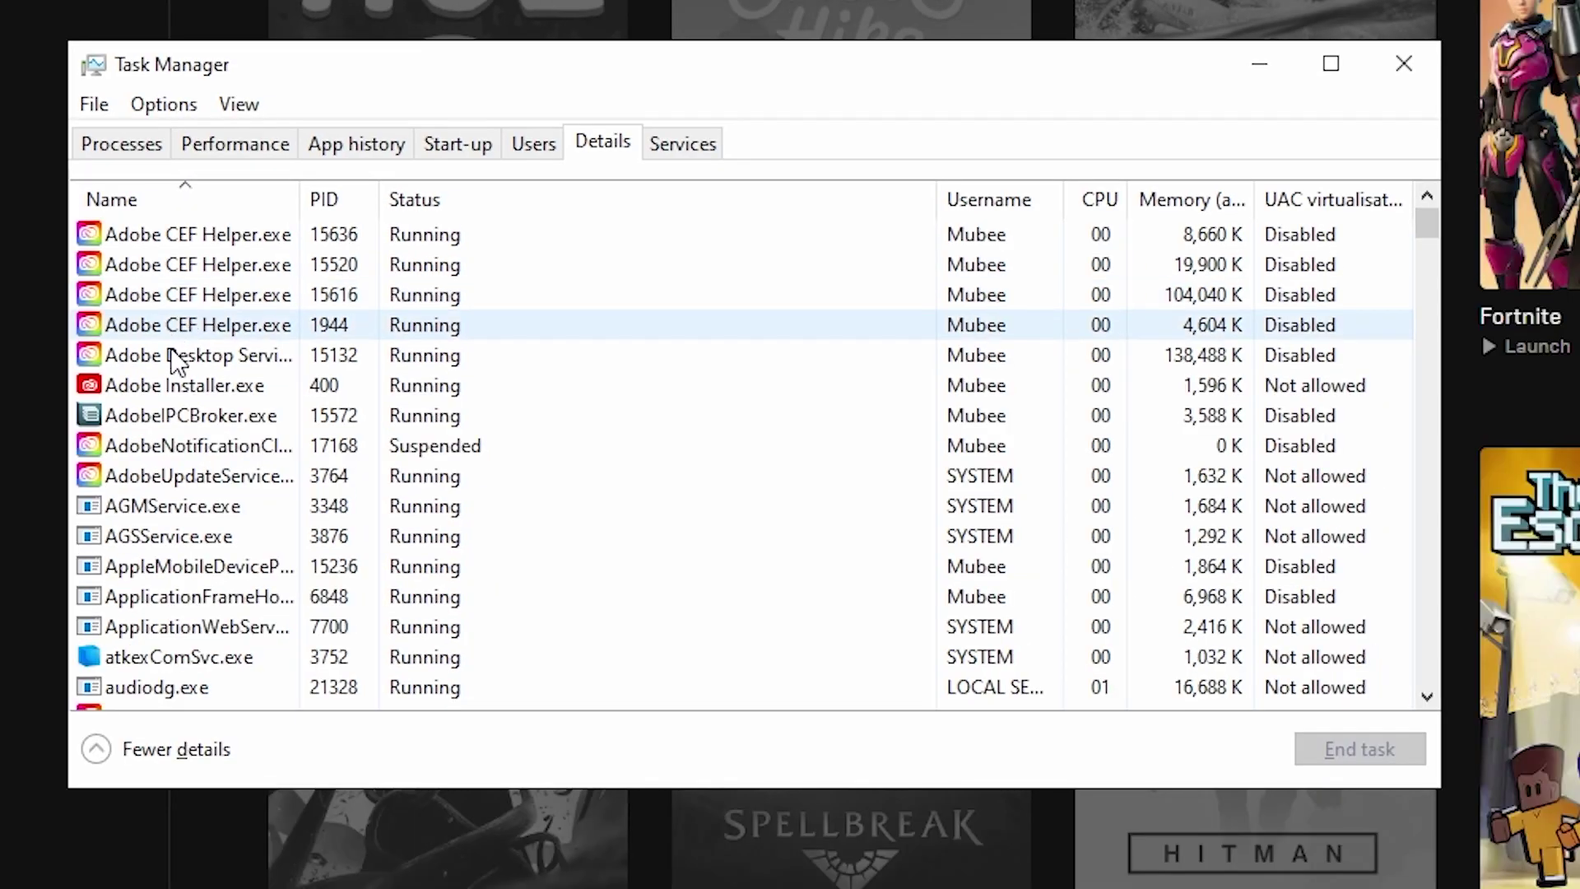
click(176, 362)
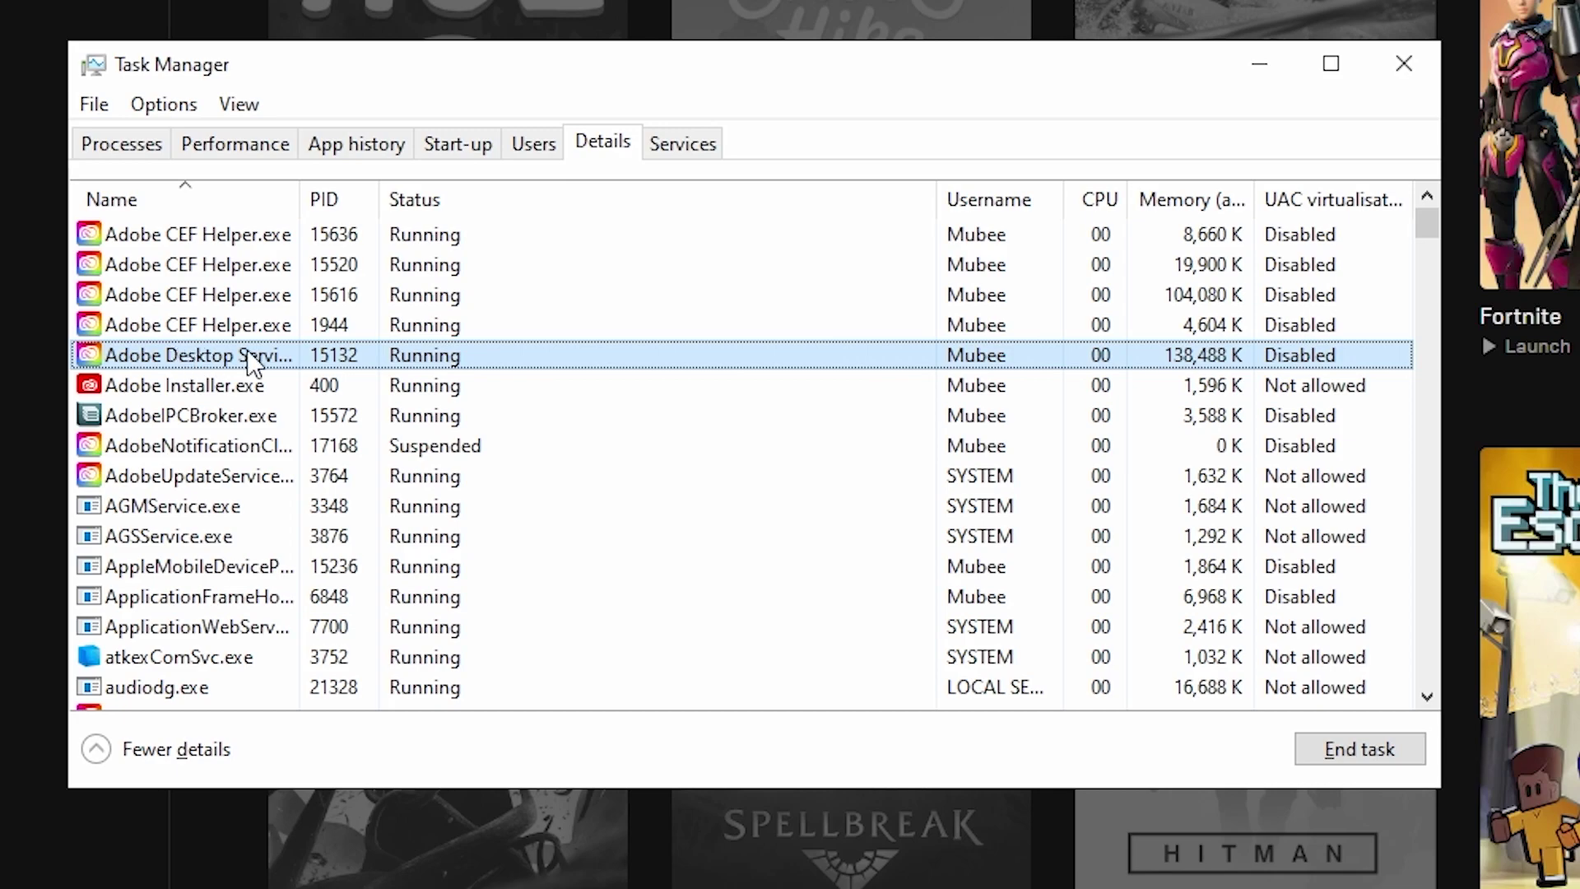
key(e)
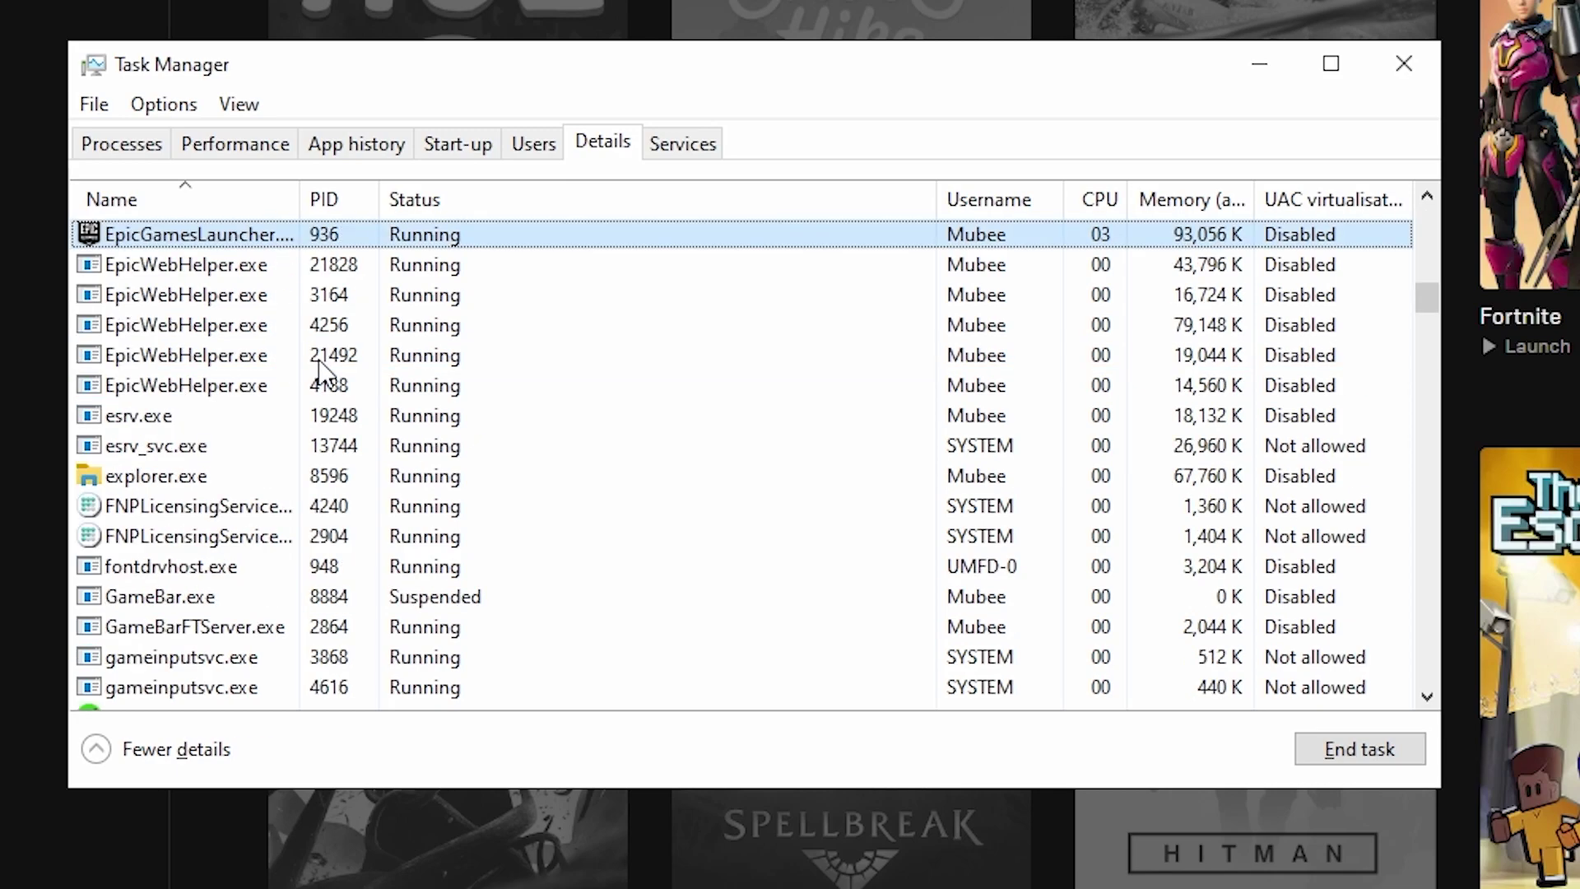
right_click(239, 244)
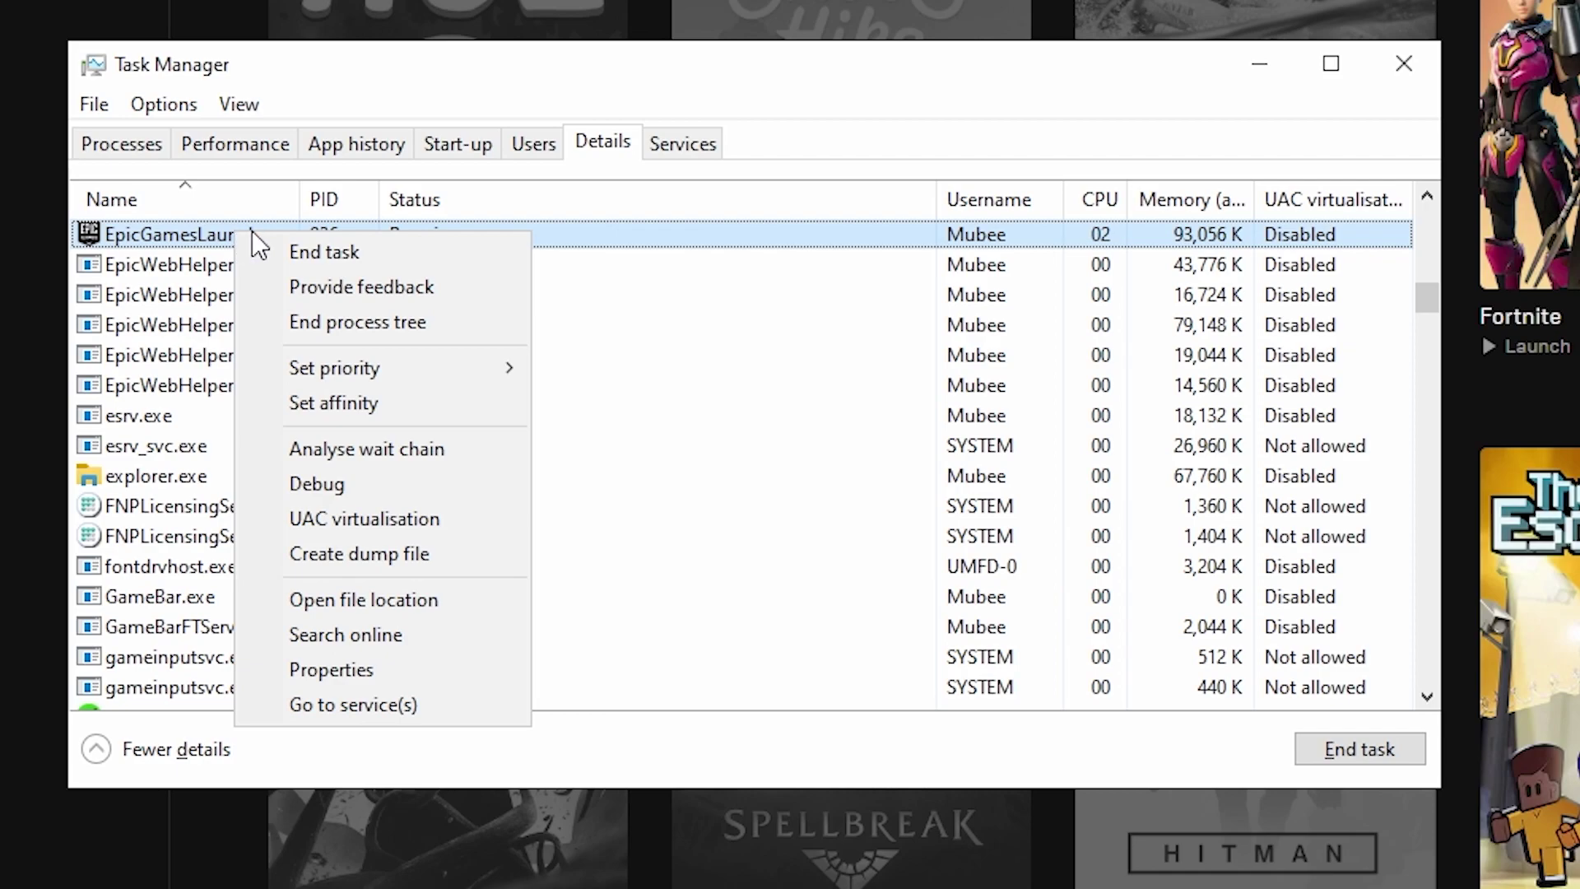
mouse_move(486, 372)
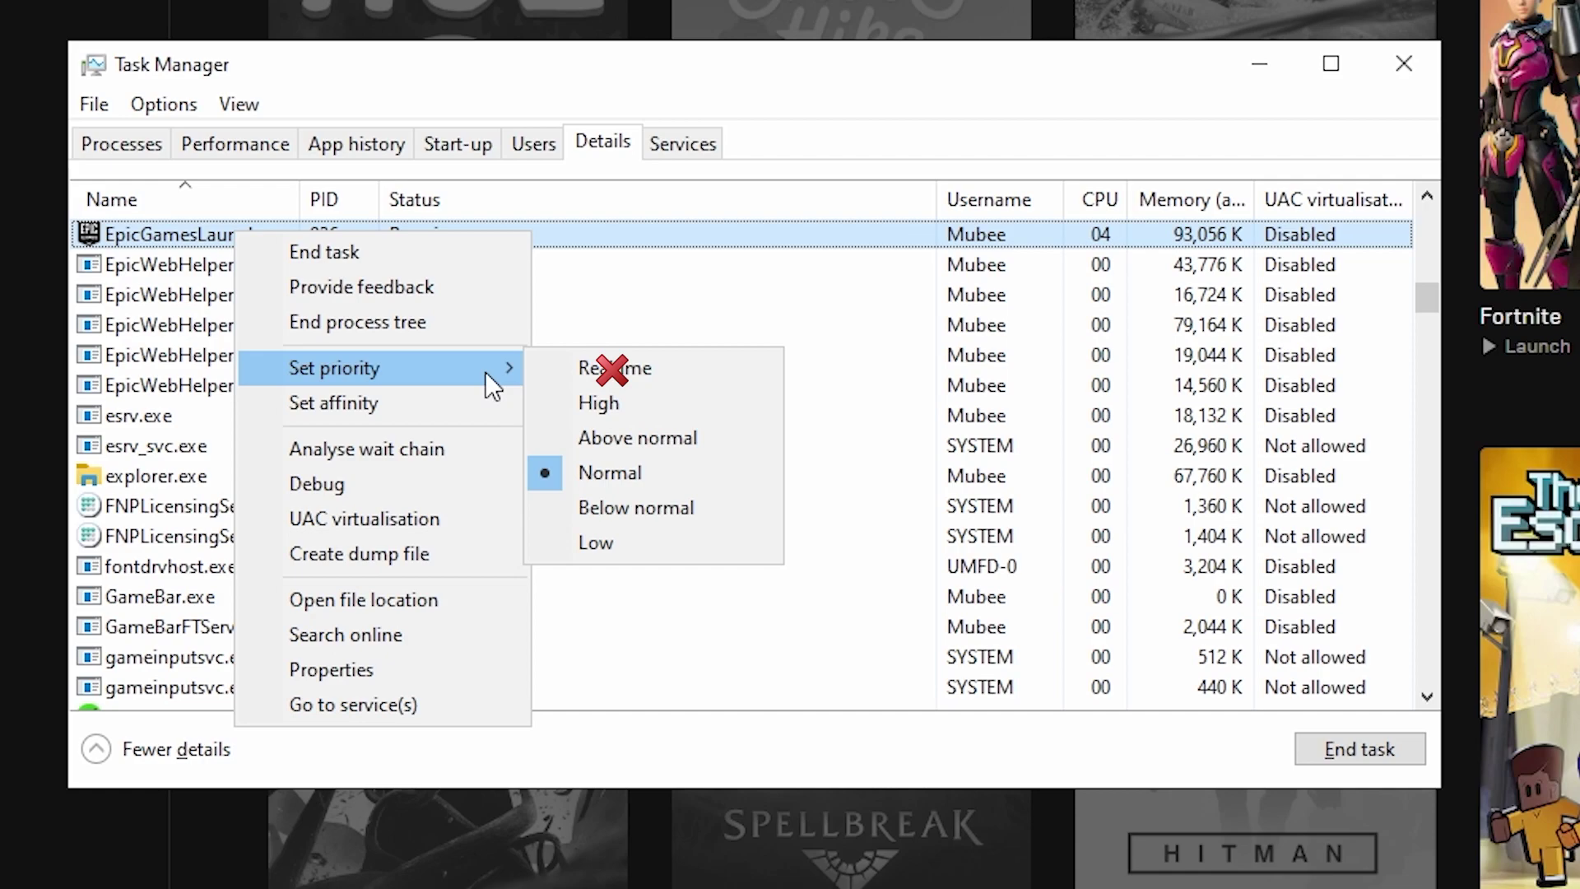
click(621, 402)
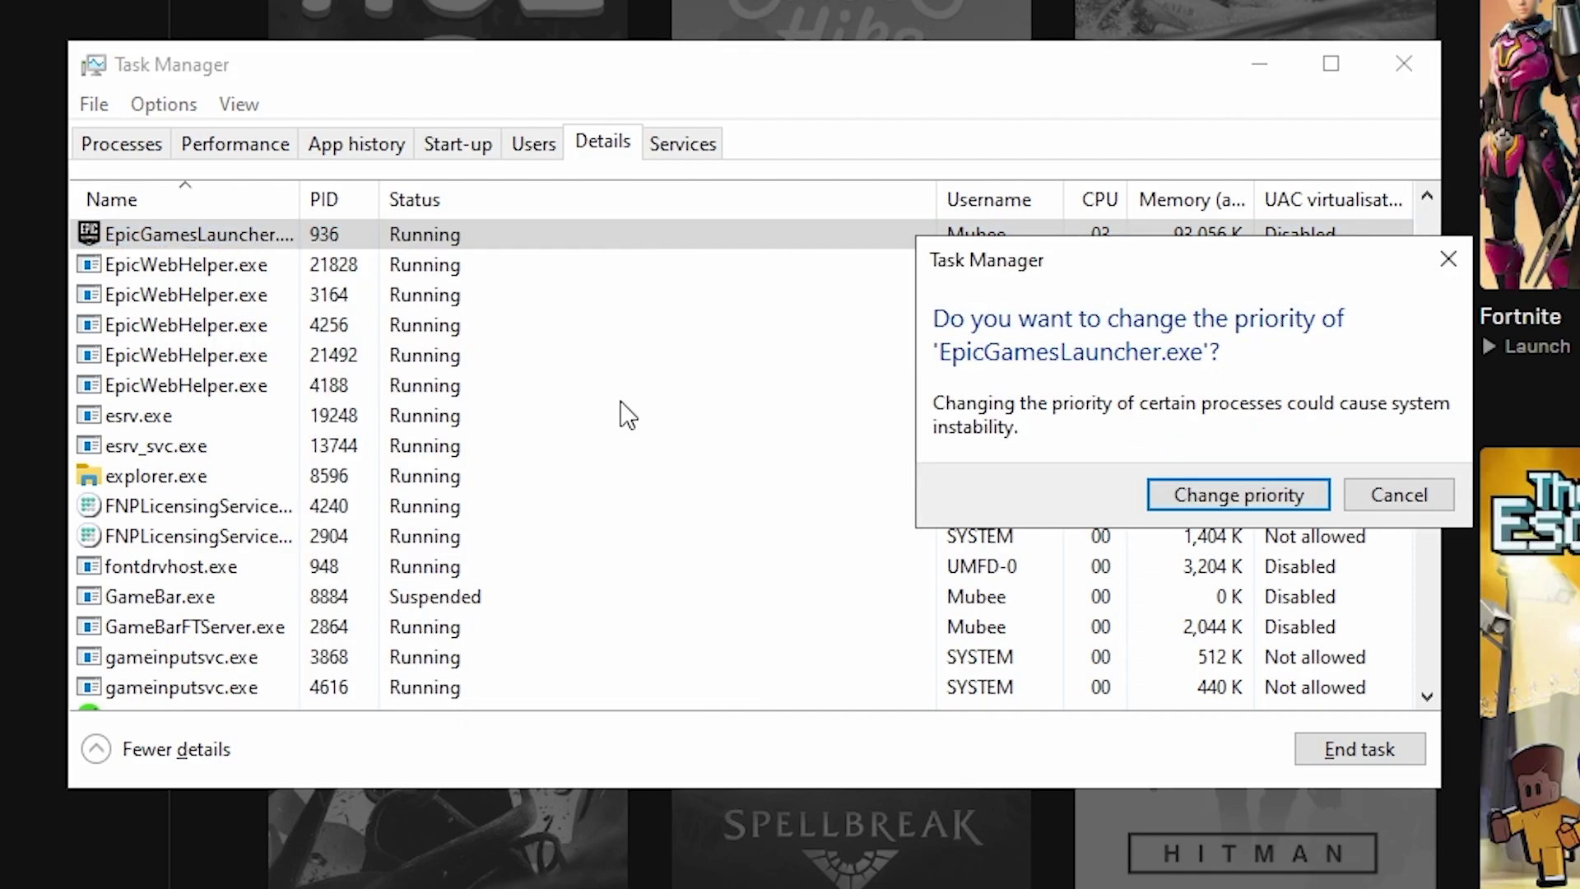
click(1193, 504)
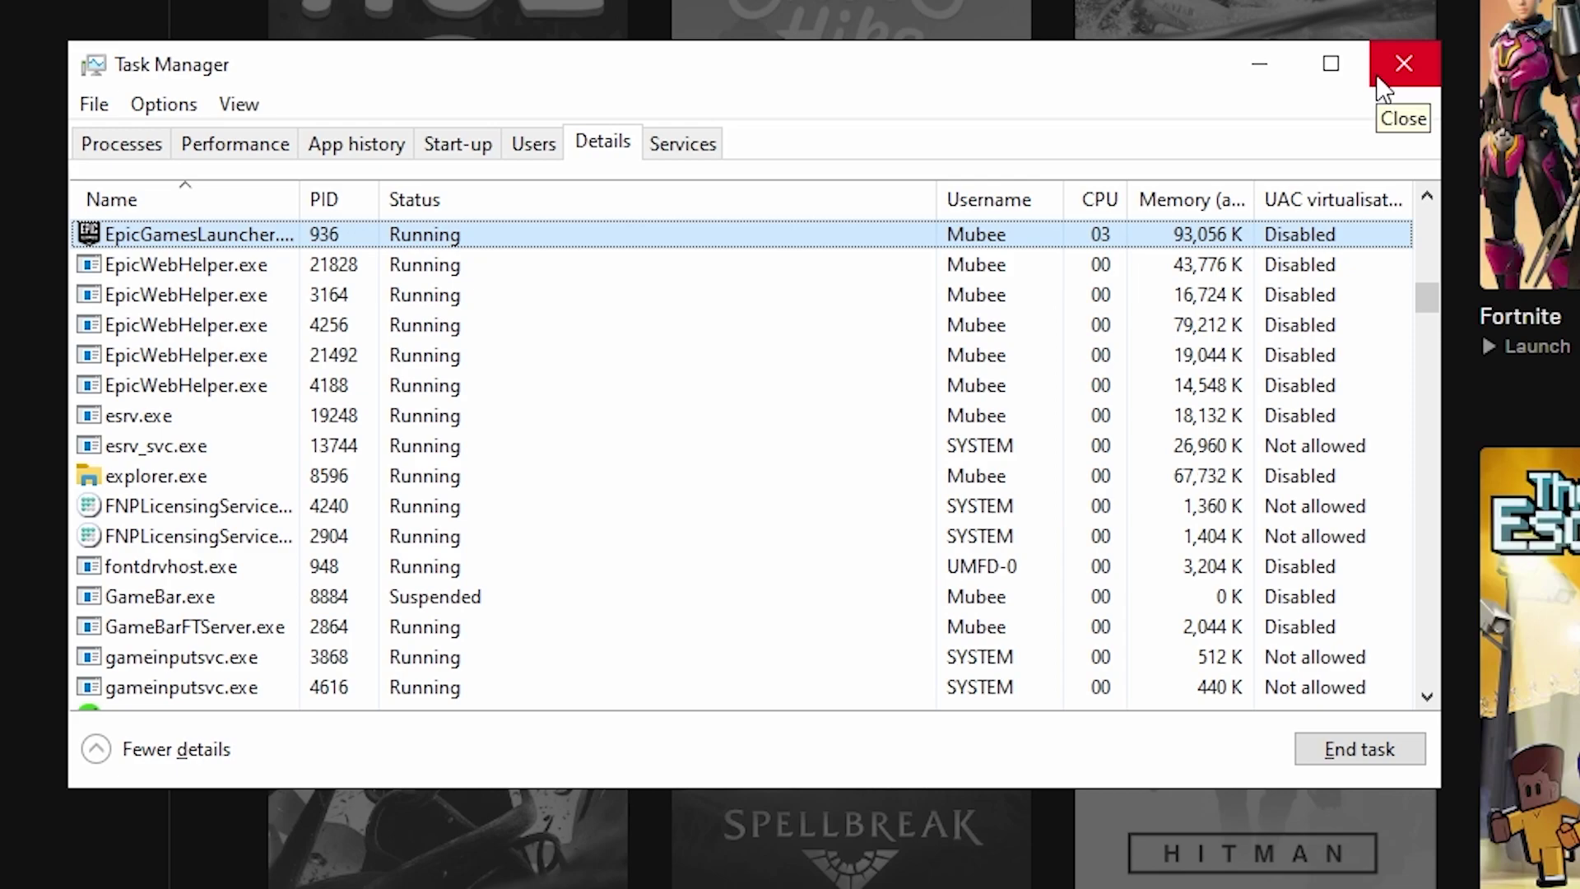
Close Task Manager so the Epic Games Launcher library with the completed Hue download shows
click(1403, 64)
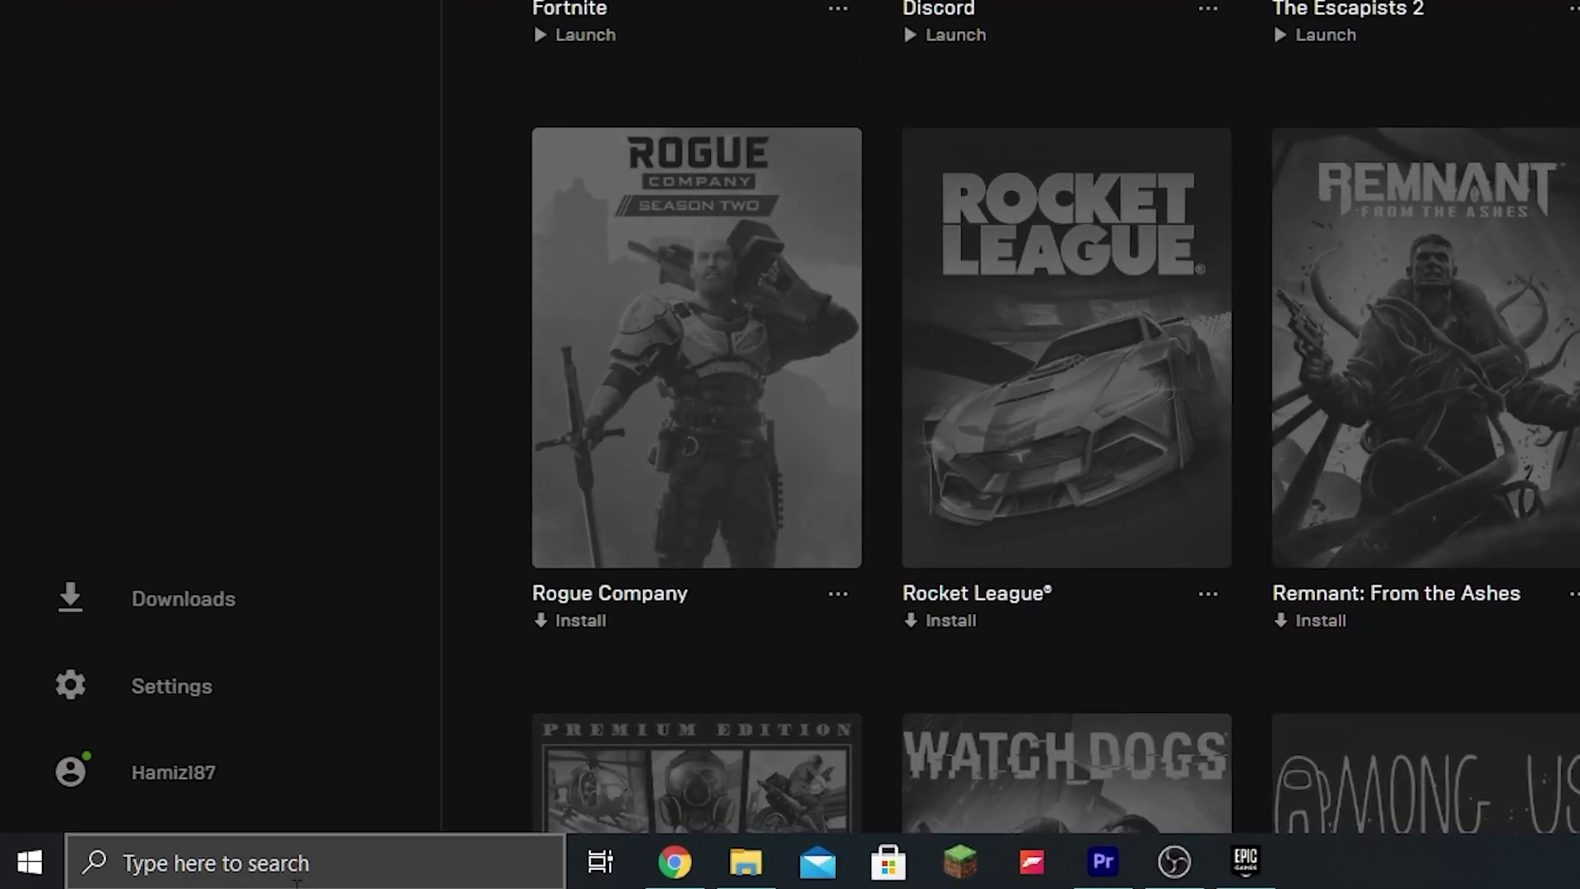
Search for cmd and launch Command Prompt as administrator at C:\WINDOWS\system32
click(247, 874)
text(cmd)
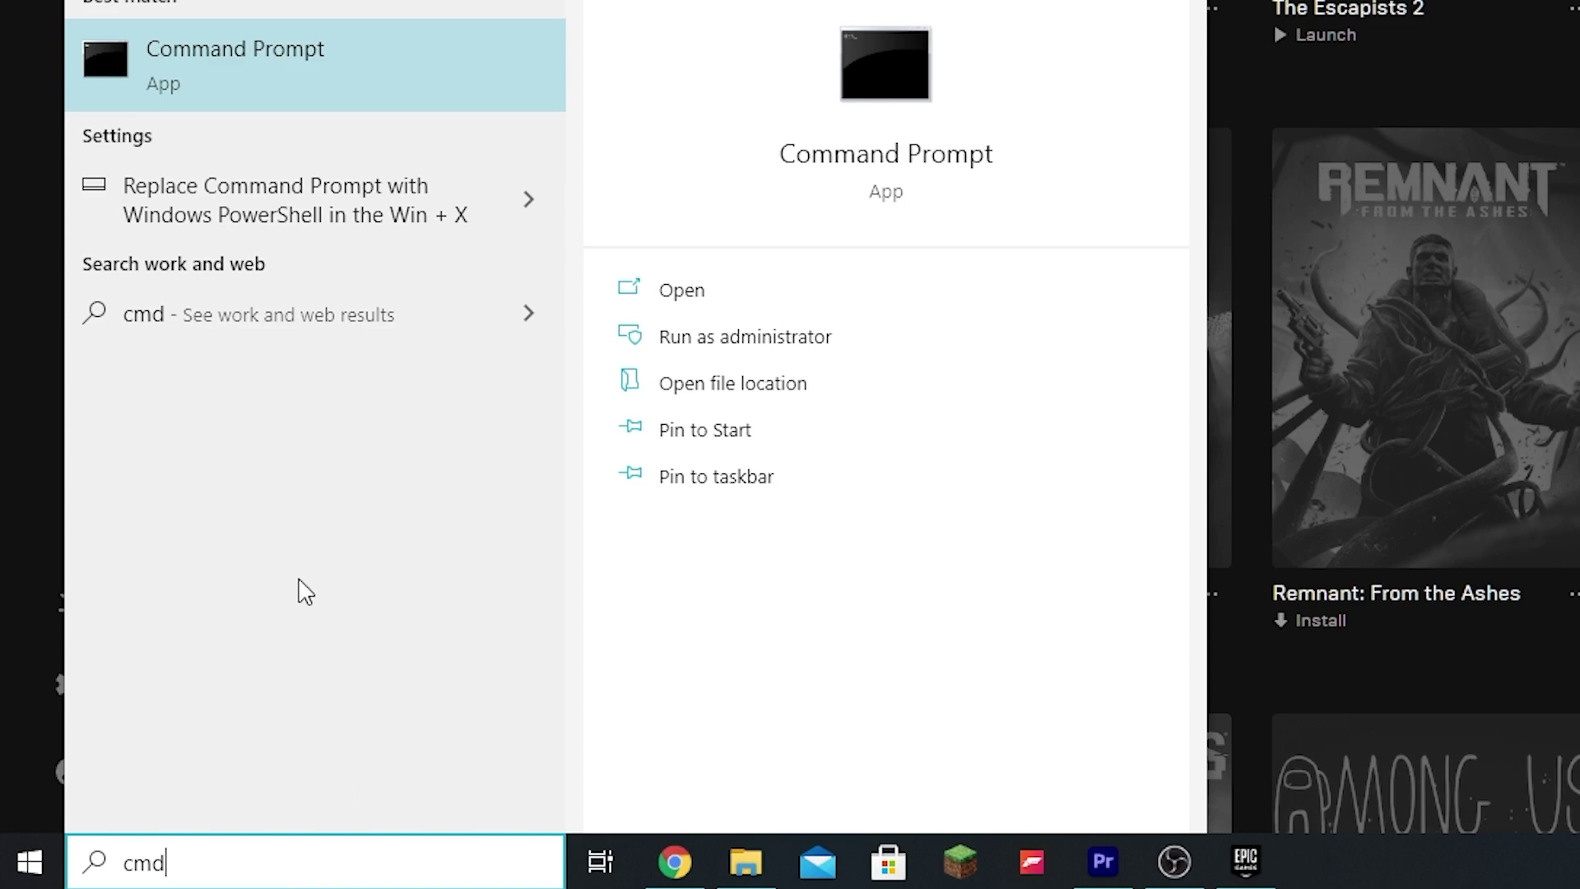
right_click(219, 99)
click(270, 118)
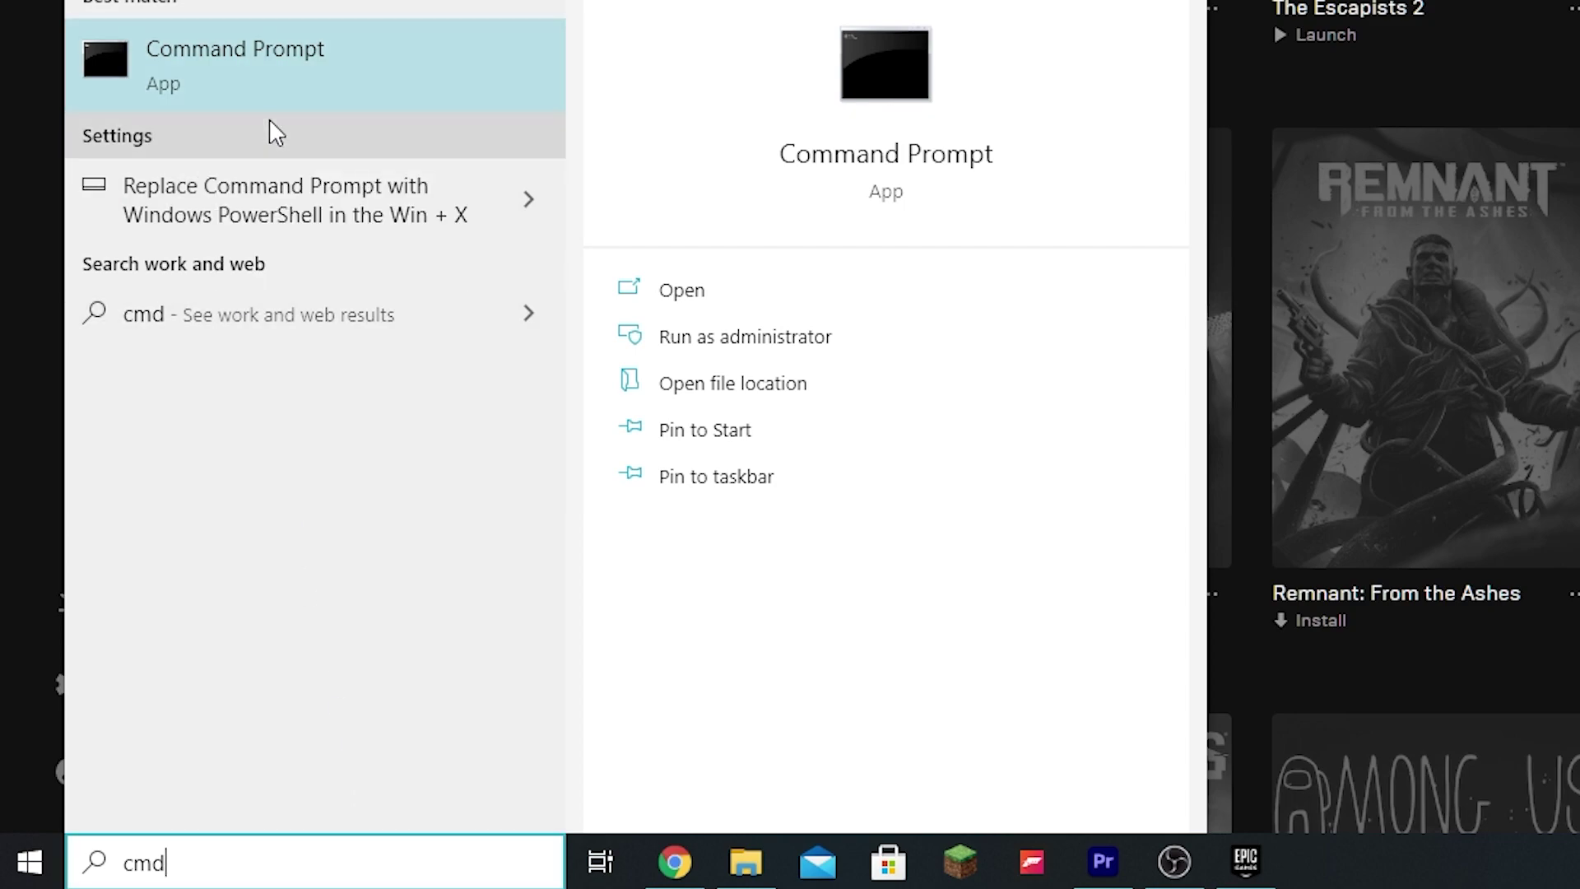
click(546, 238)
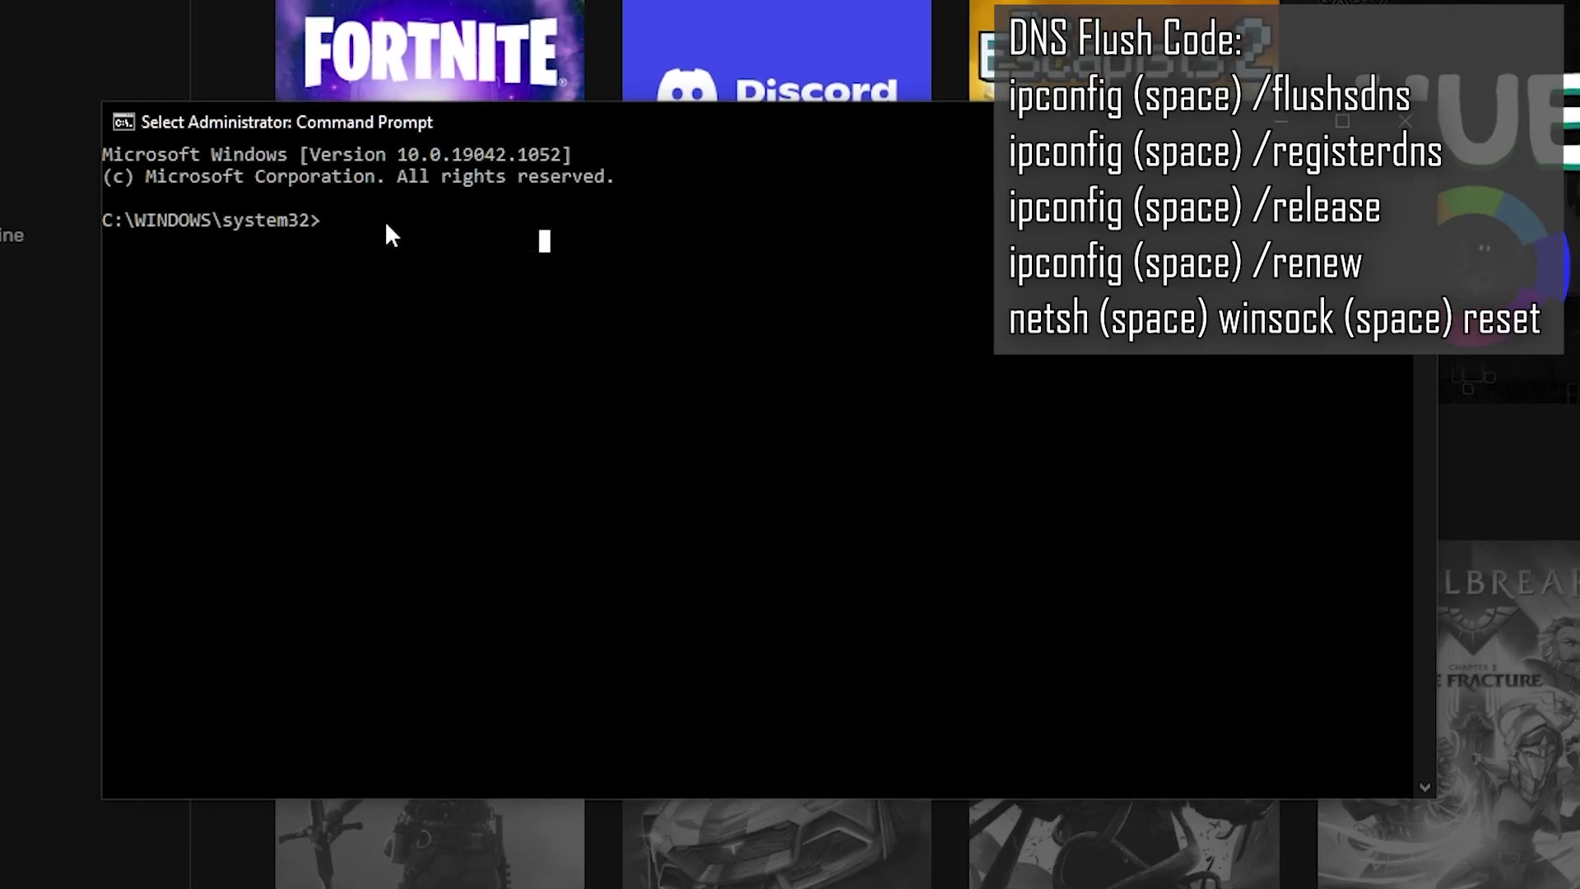
click(358, 220)
key(Escape)
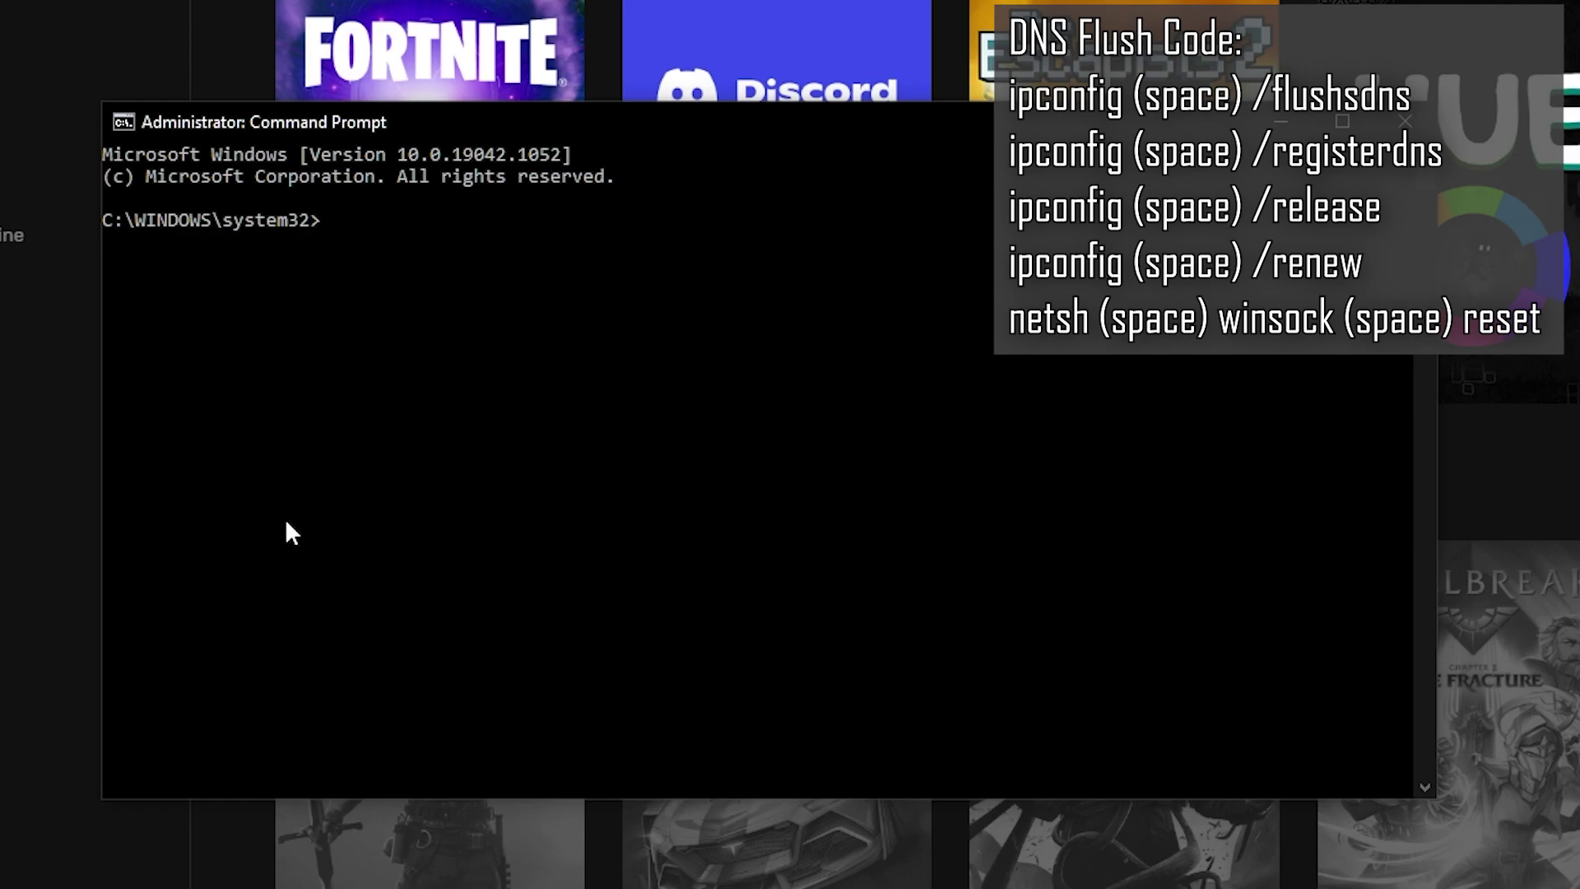
Flush and re-register DNS with ipconfig /flushdns and ipconfig /registerdns
text(ipconfig /flush)
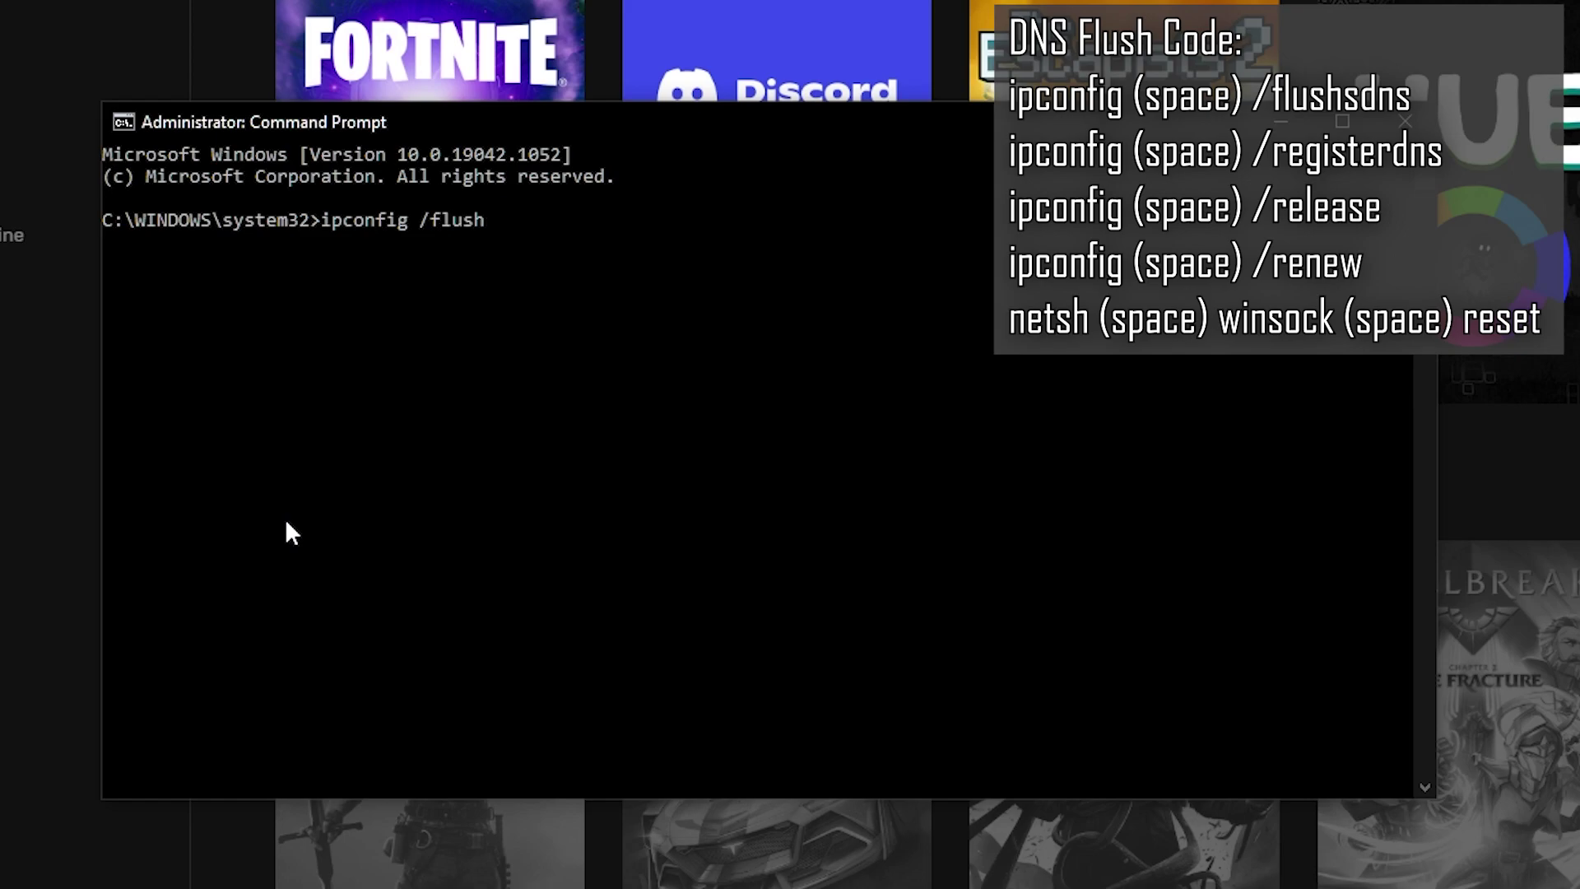
text(dns)
key(Return)
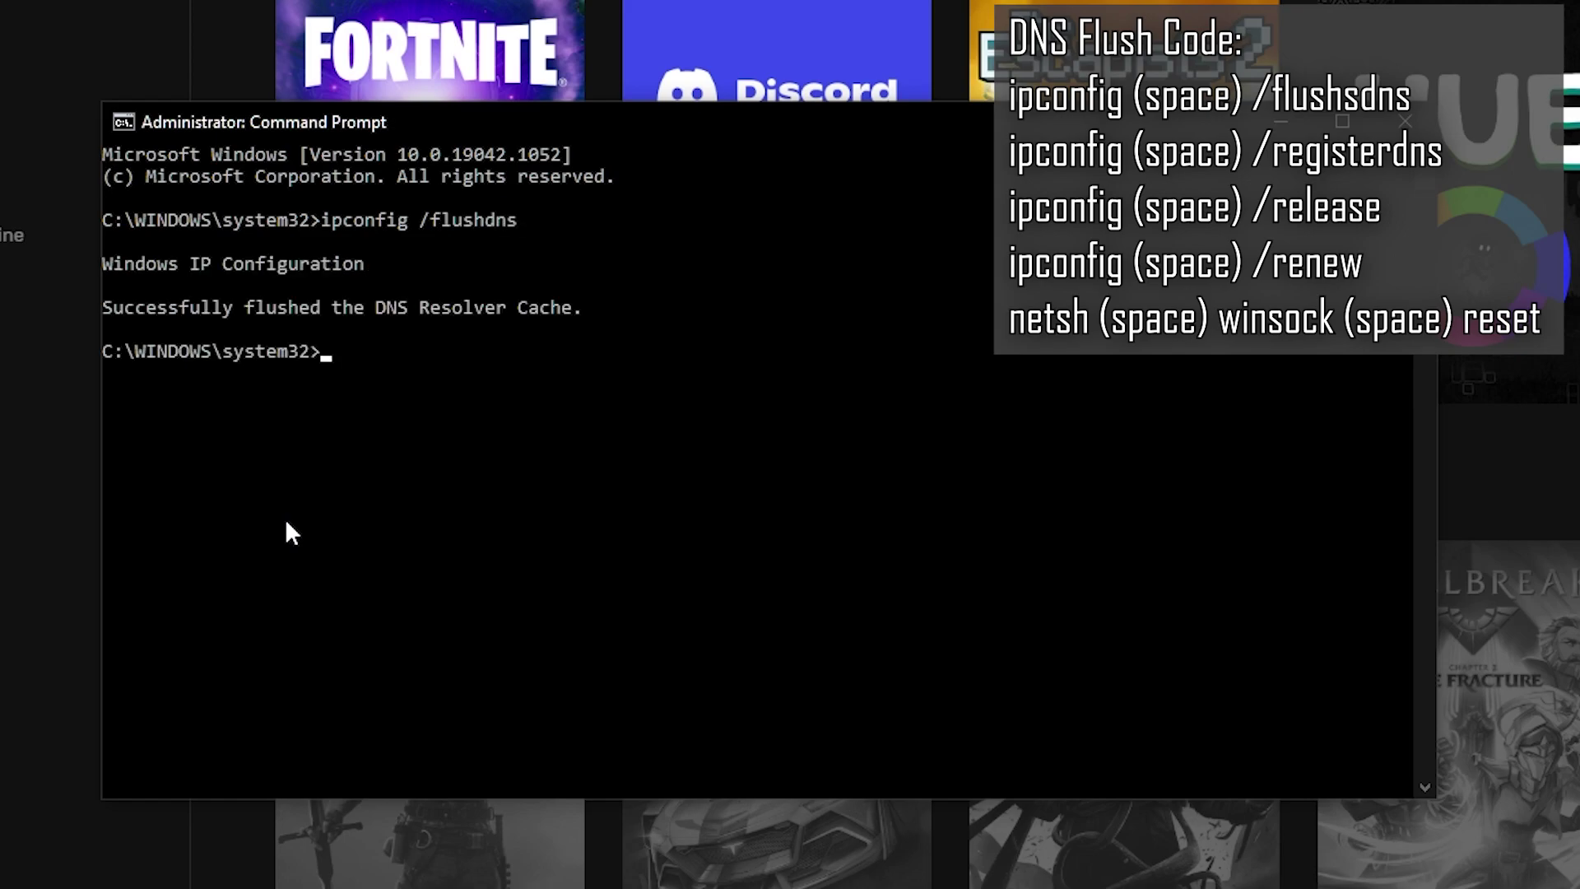
text(ipconfig /regist)
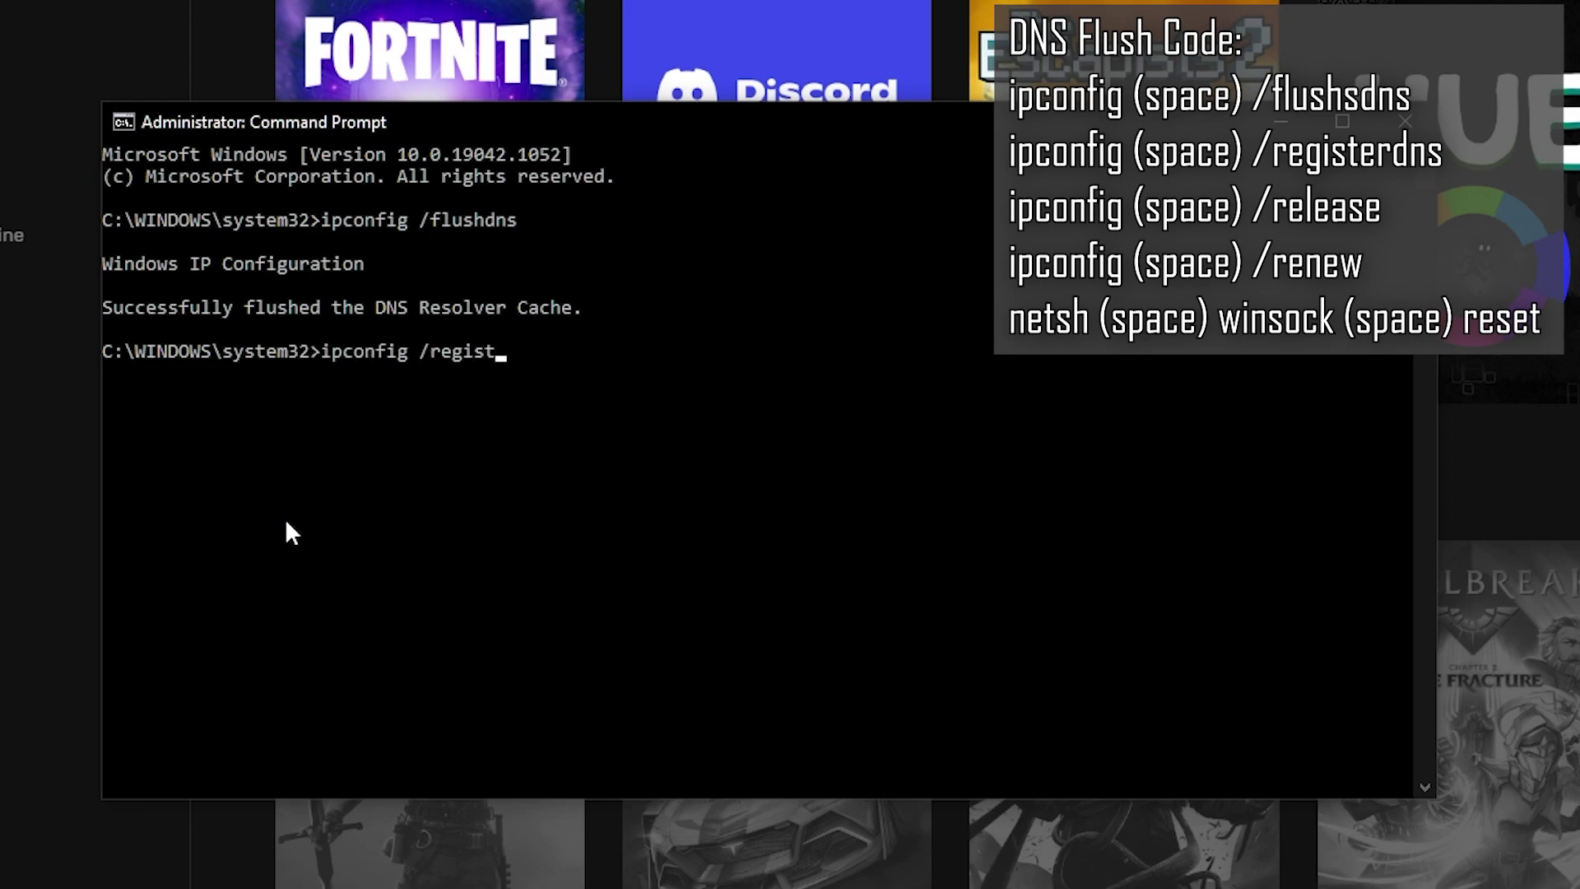
text(erdns)
key(Return)
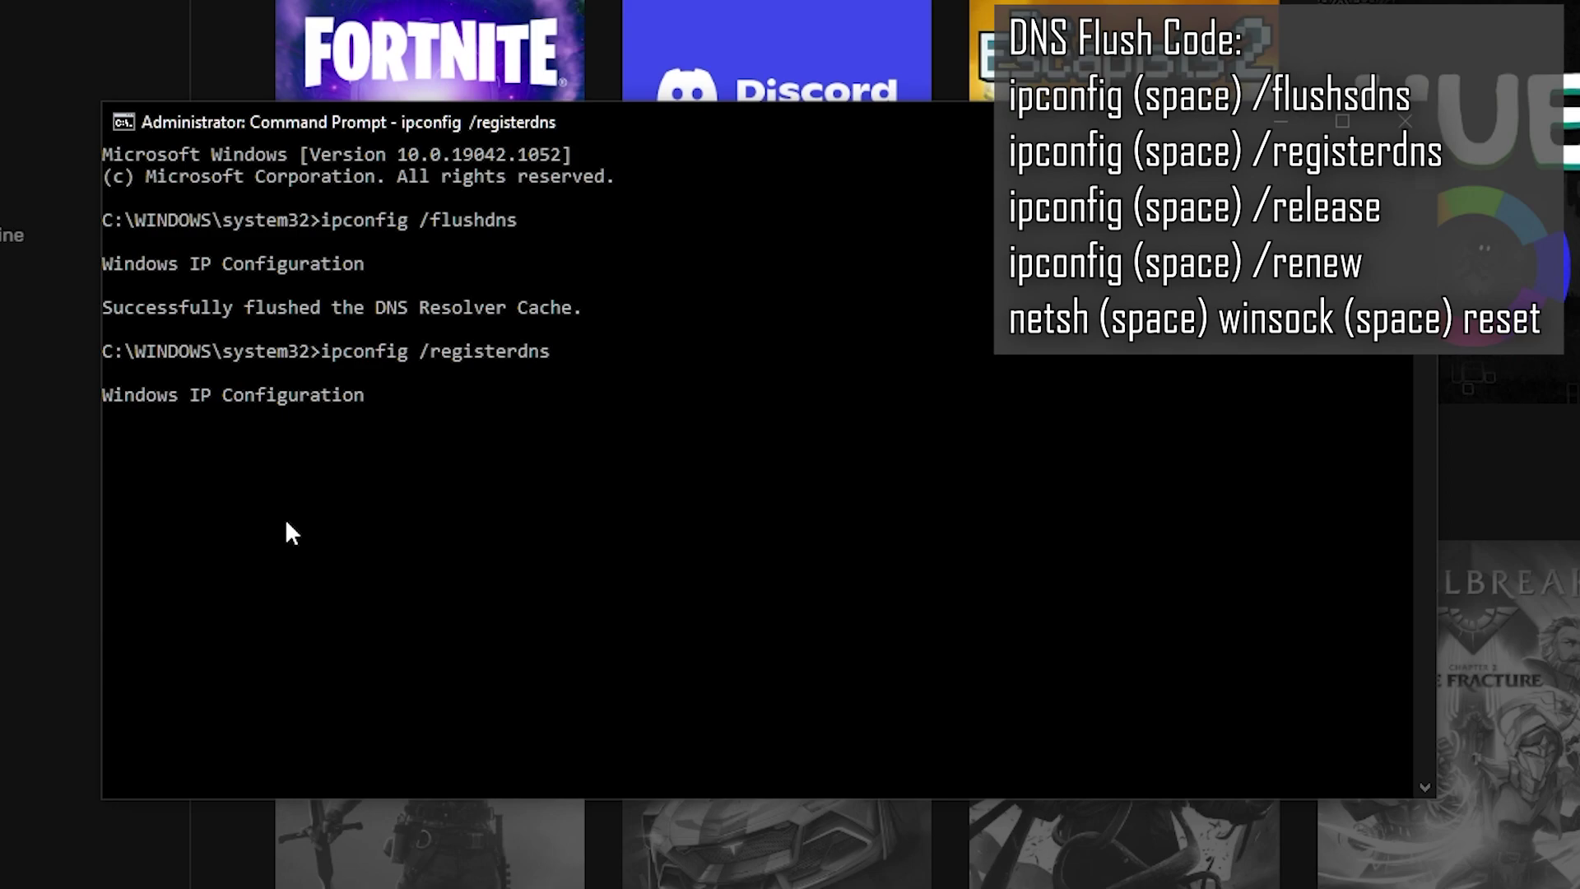
Release and renew the IP address, then reset Winsock with netsh winsock reset
text(ip)
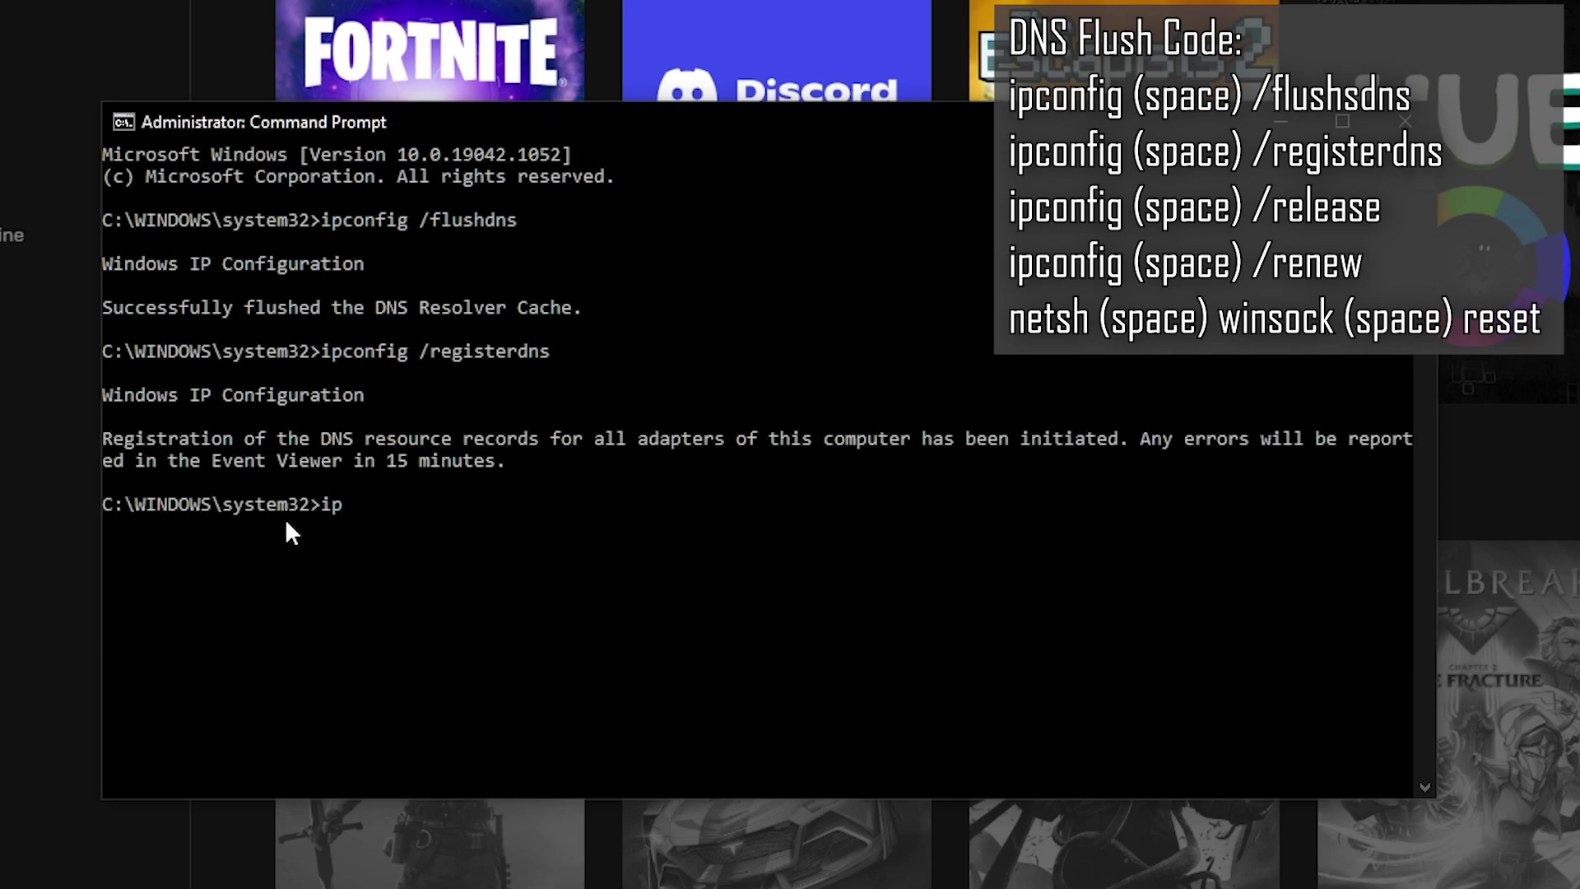
text(config /release)
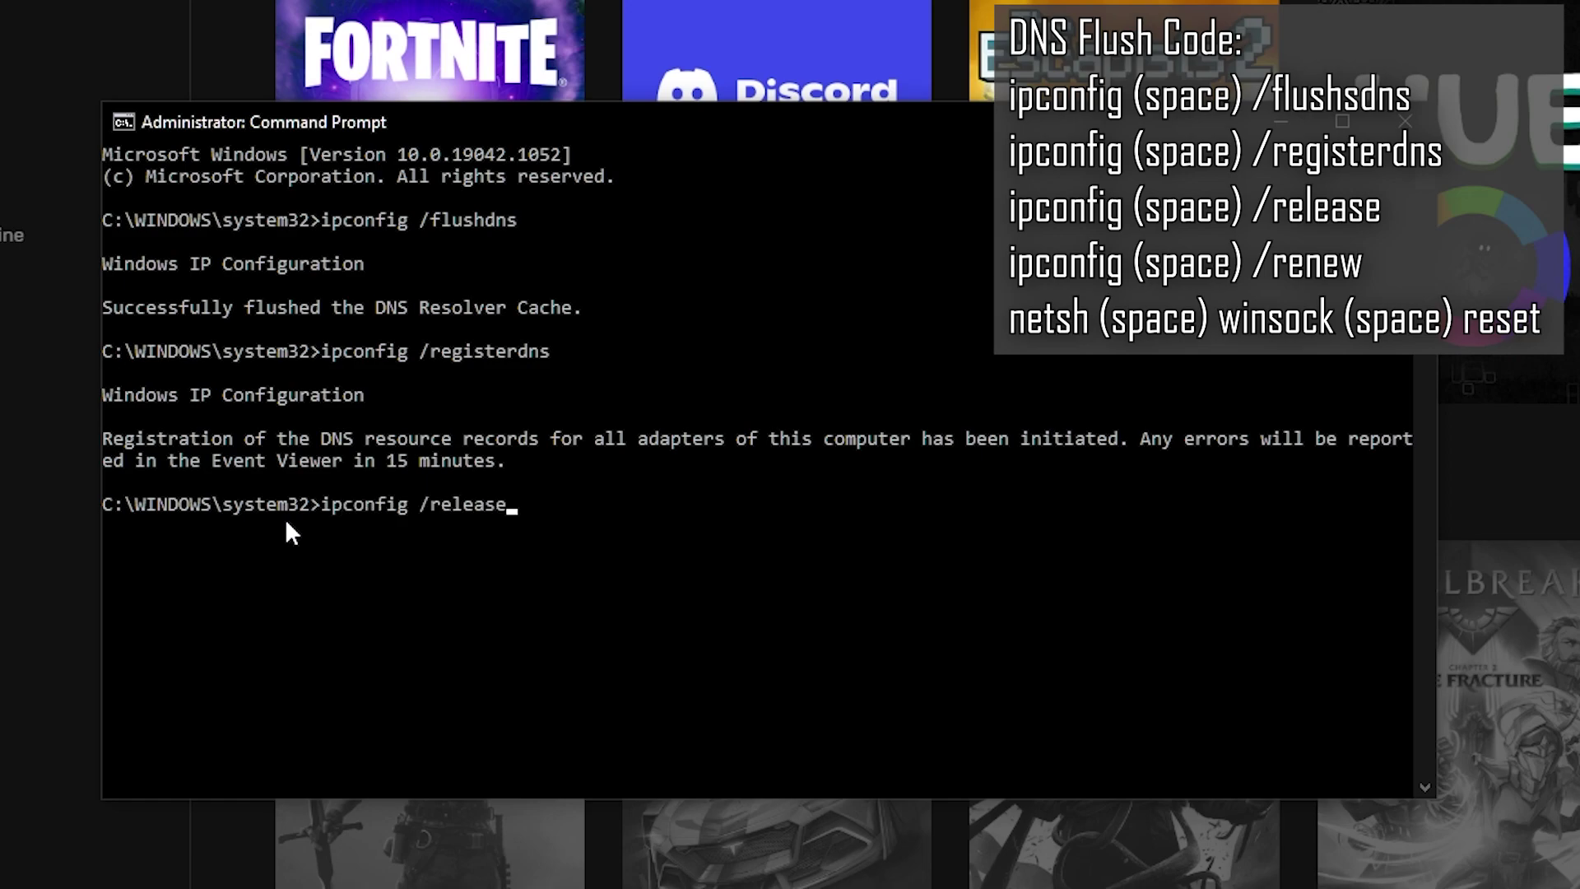
key(Return)
text(ipconfig)
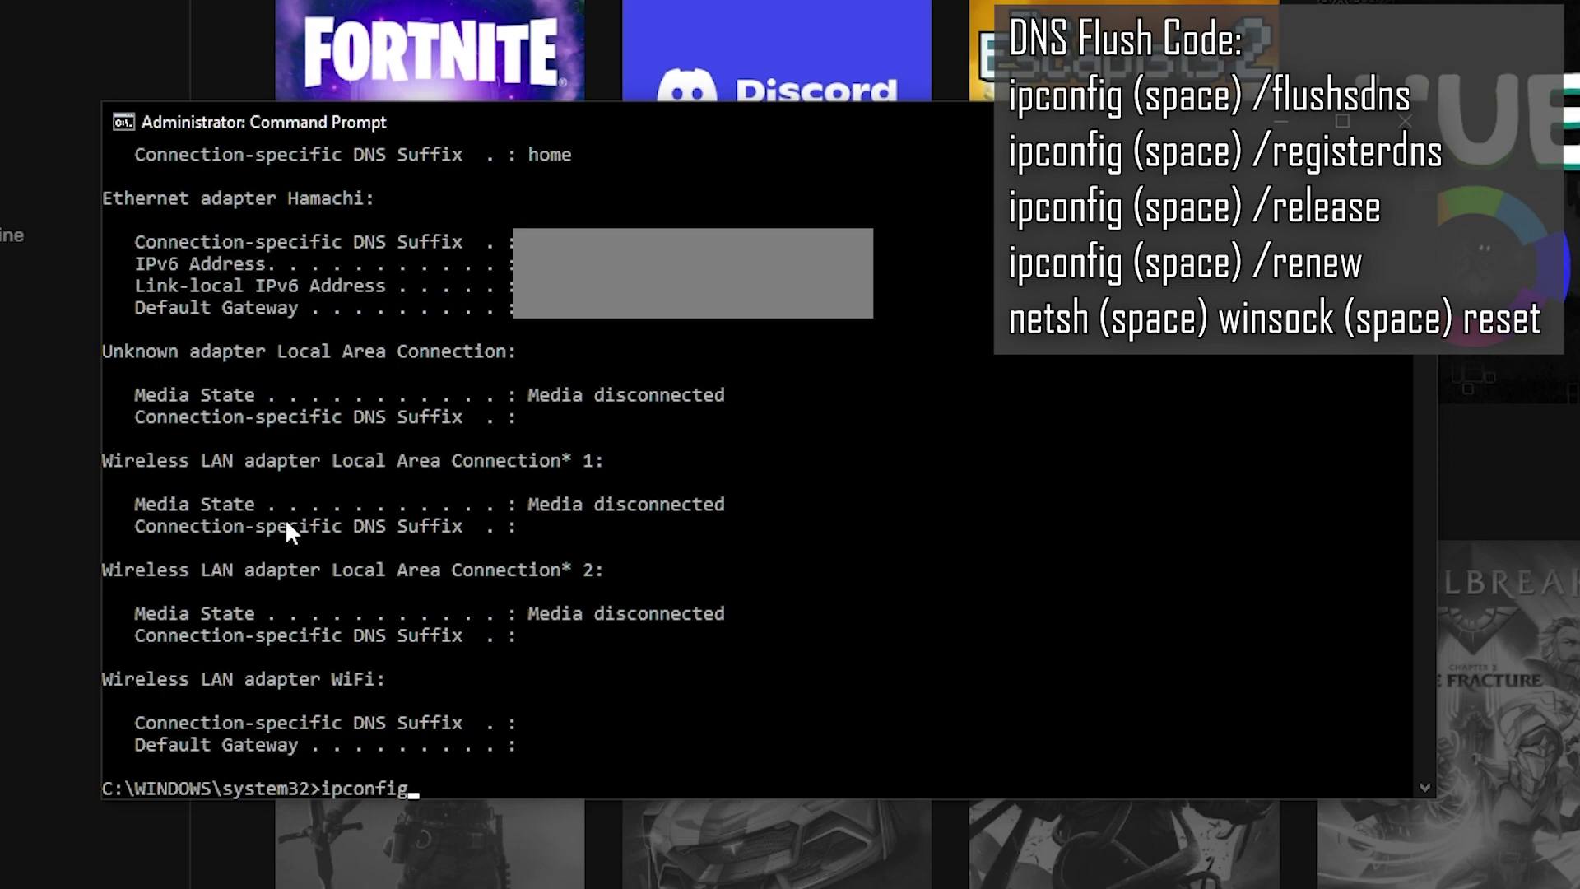
text( /renew)
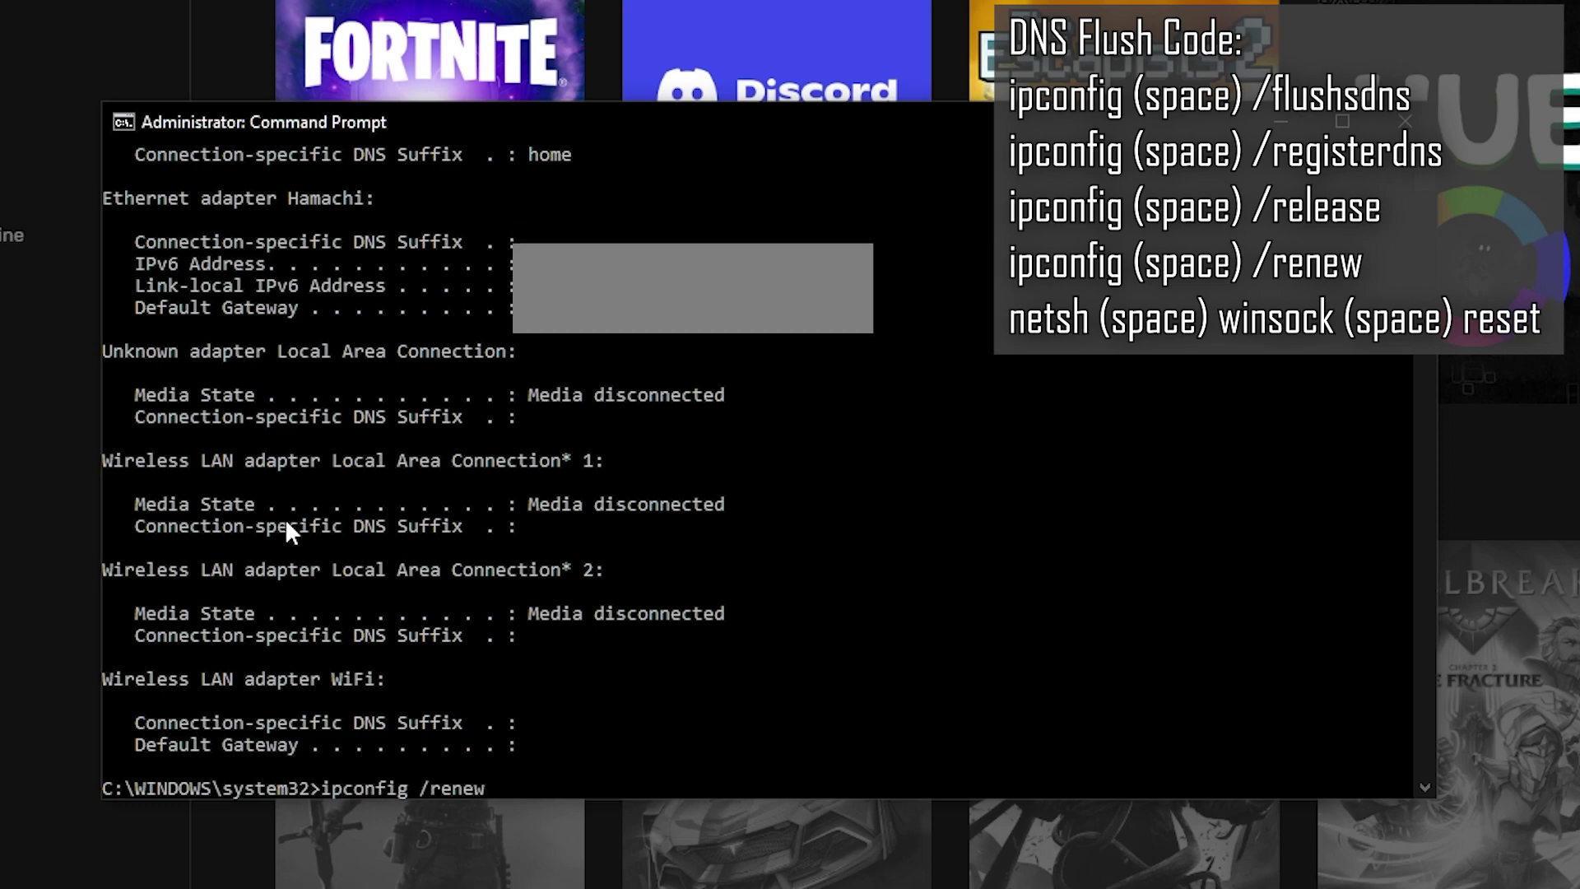
key(Return)
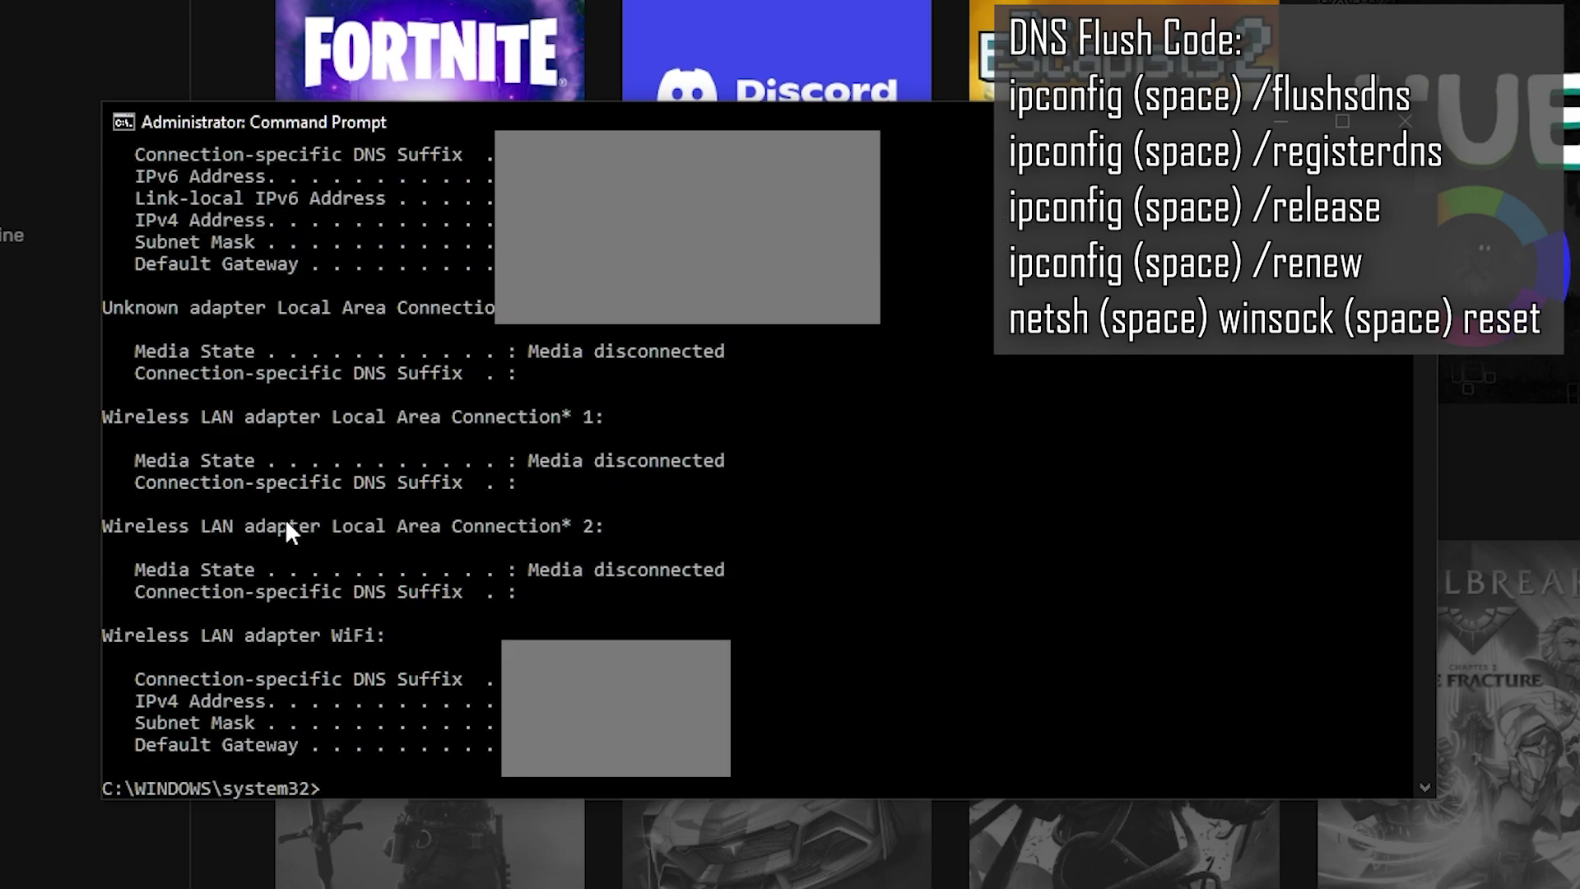
text(netsh winsock r)
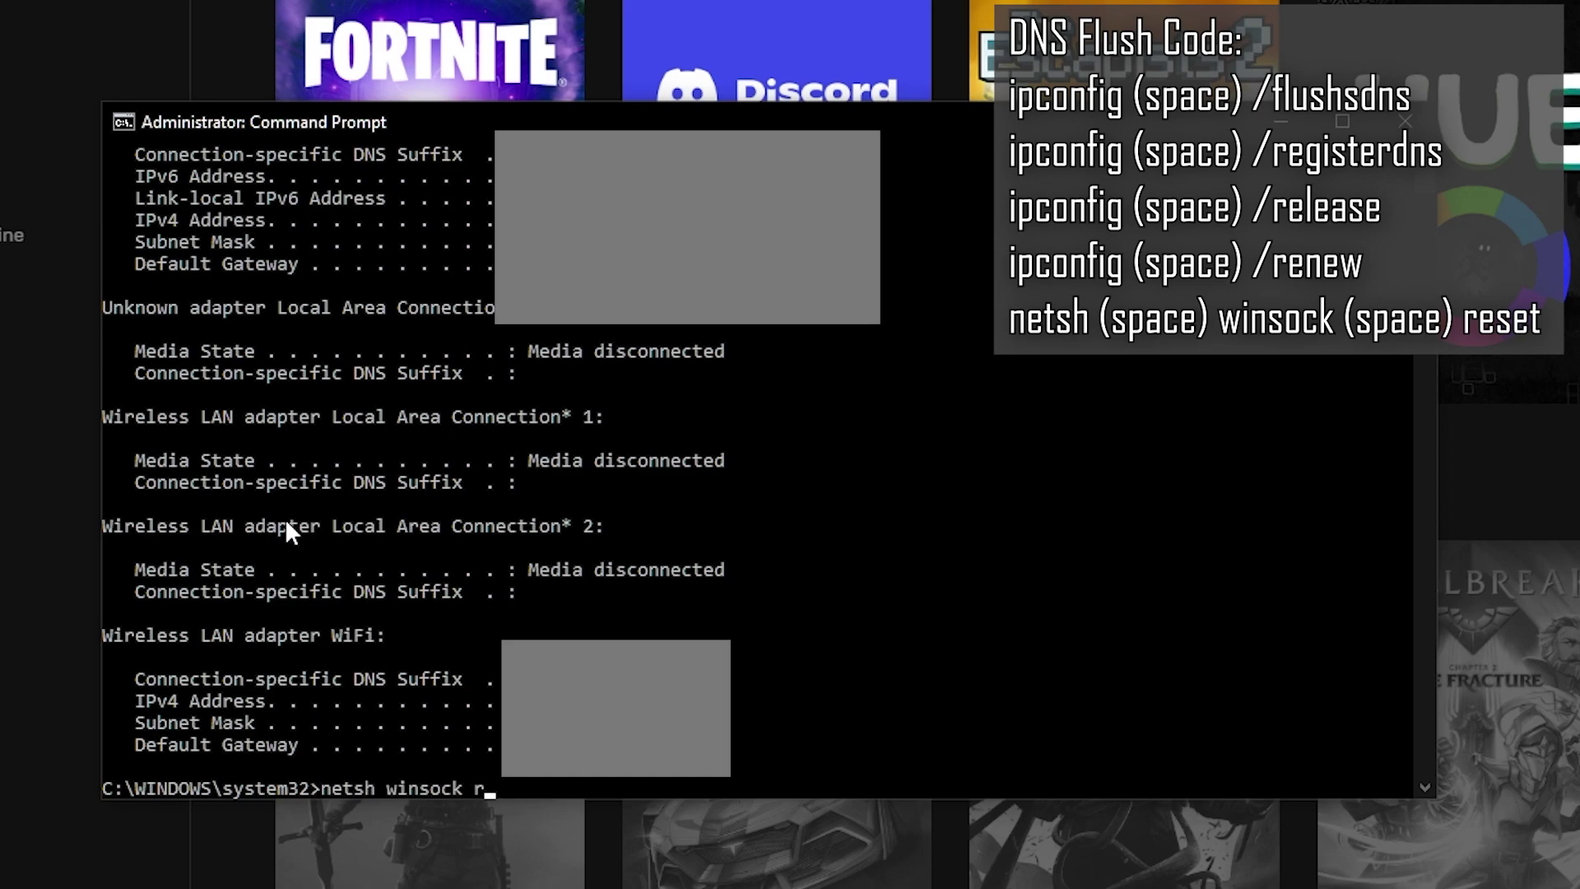
text(eset)
key(Return)
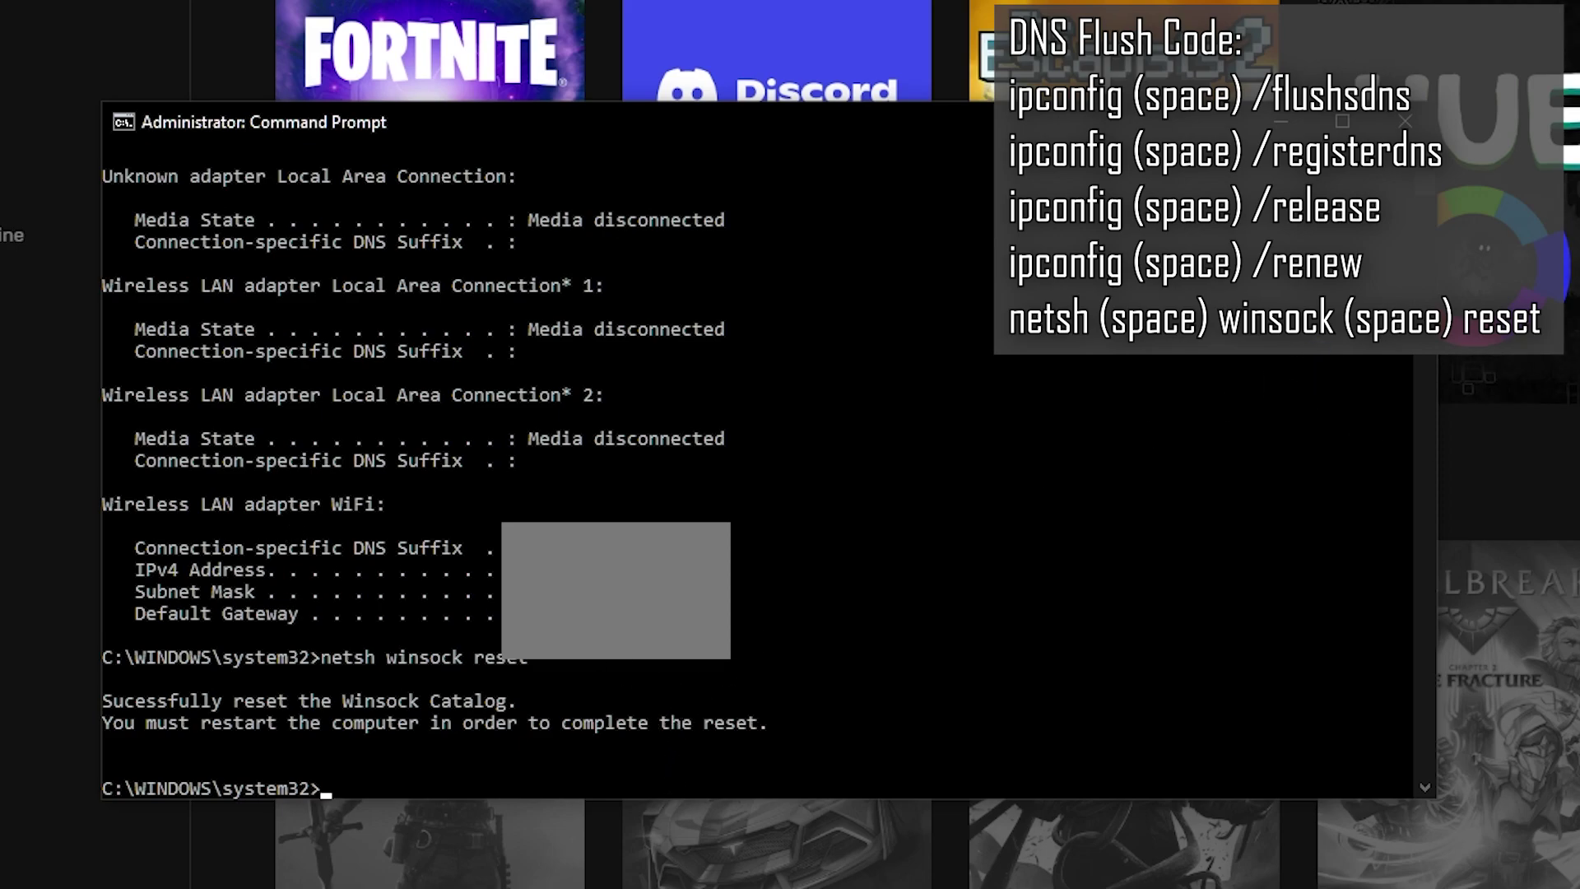
Enter a stray ']' character in the Command Prompt window after the Winsock reset
text(])
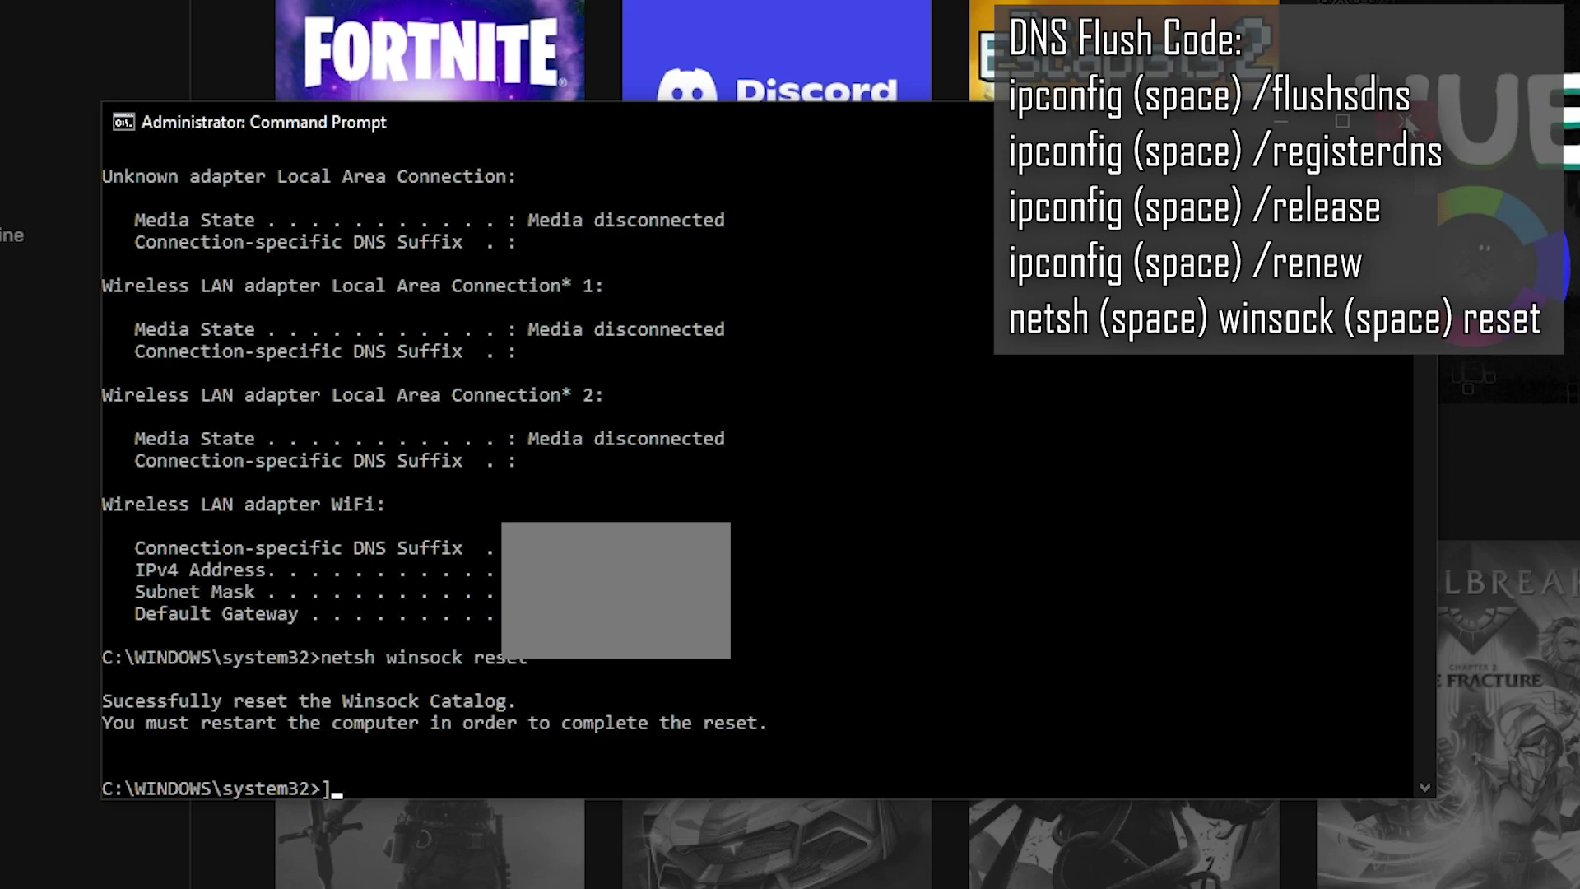